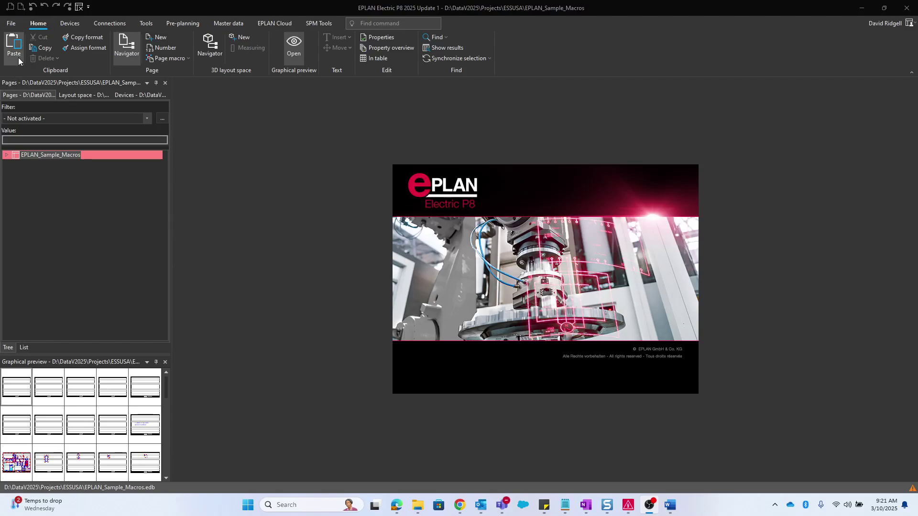
Name a new project Preplanning_PID with IEC_bas003_sample_project.zw9 as its basic project.
left_click(11, 23)
left_click(31, 54)
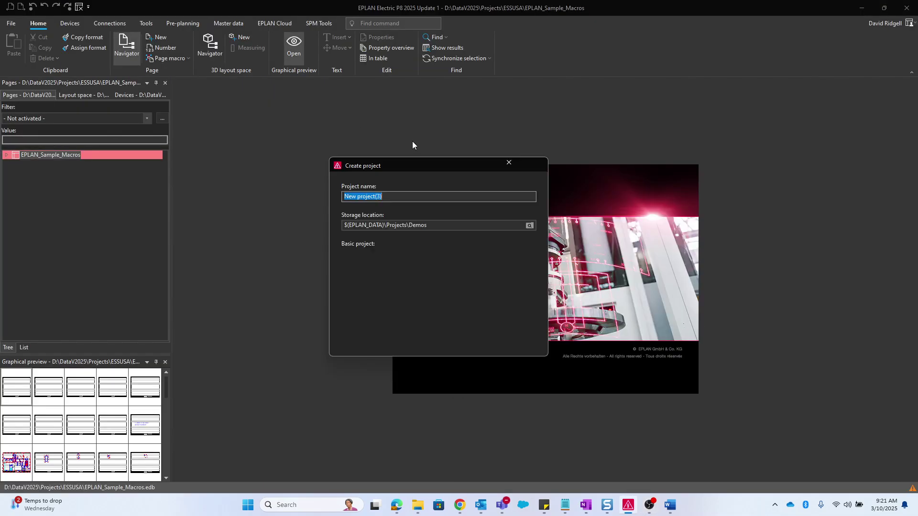
type("Preplanning_PID")
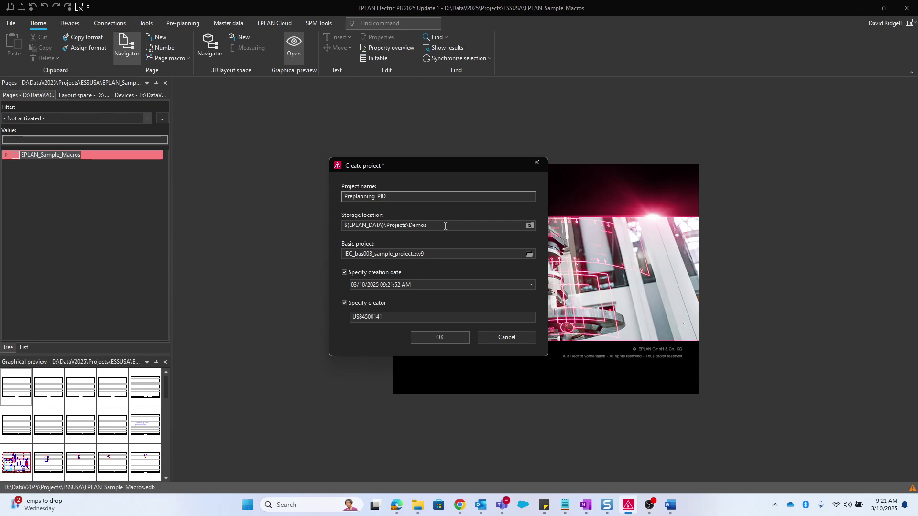
left_click(445, 226)
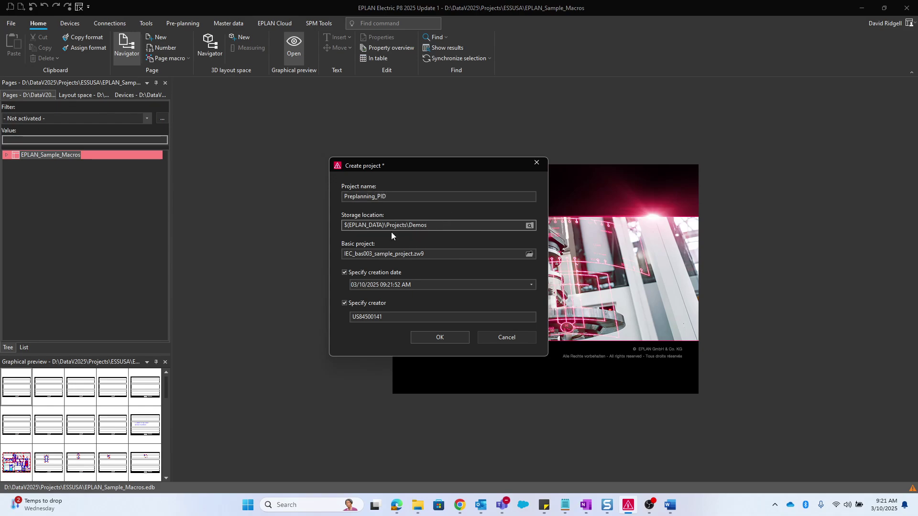
left_click(391, 257)
left_click(410, 198)
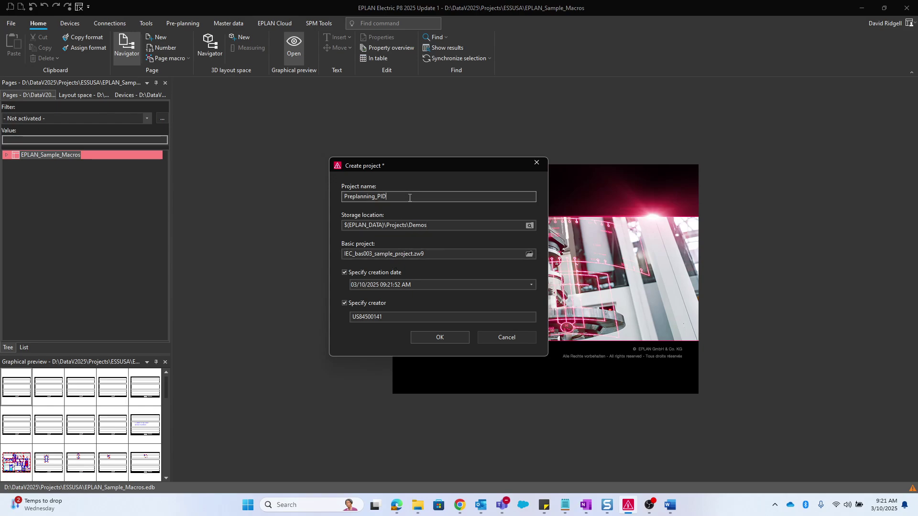
left_click(422, 226)
left_click(395, 254)
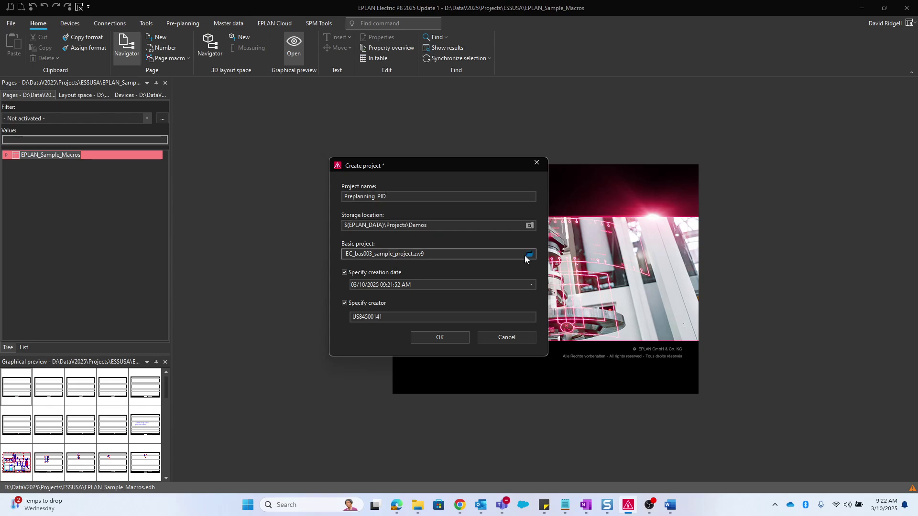
left_click(528, 254)
left_click(420, 322)
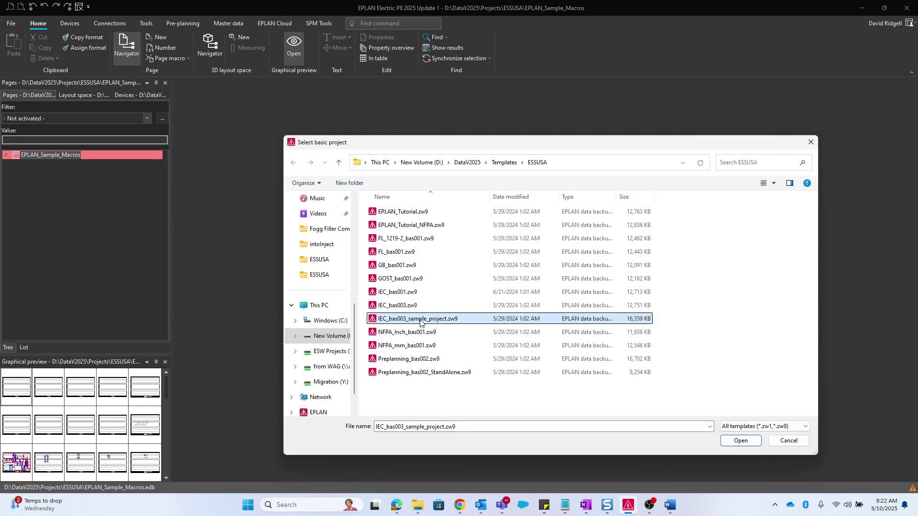
left_click_drag(465, 325, 365, 311)
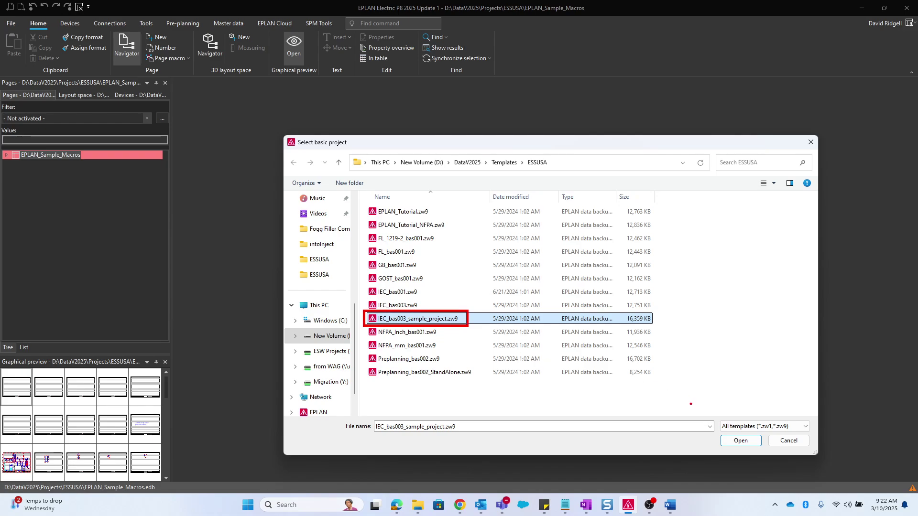
left_click(740, 440)
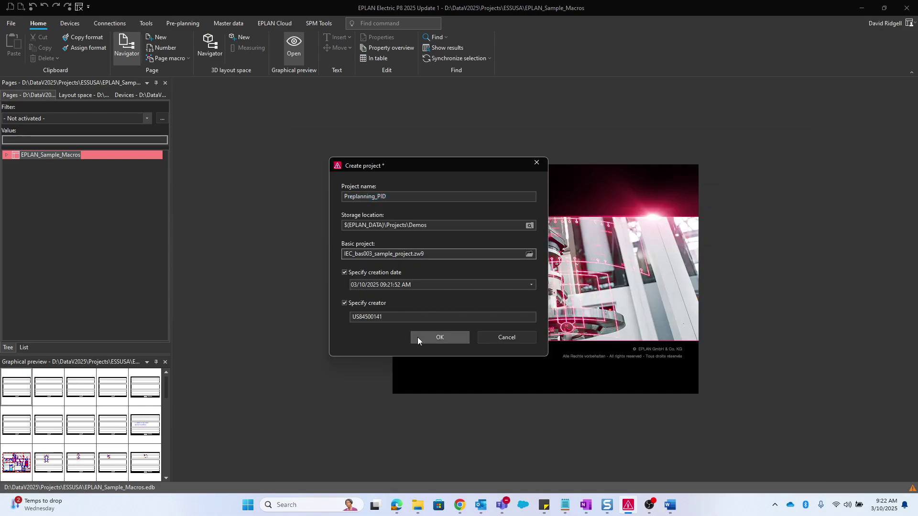
Create the project, overwriting the existing Preplanning_PID project.
left_click(417, 337)
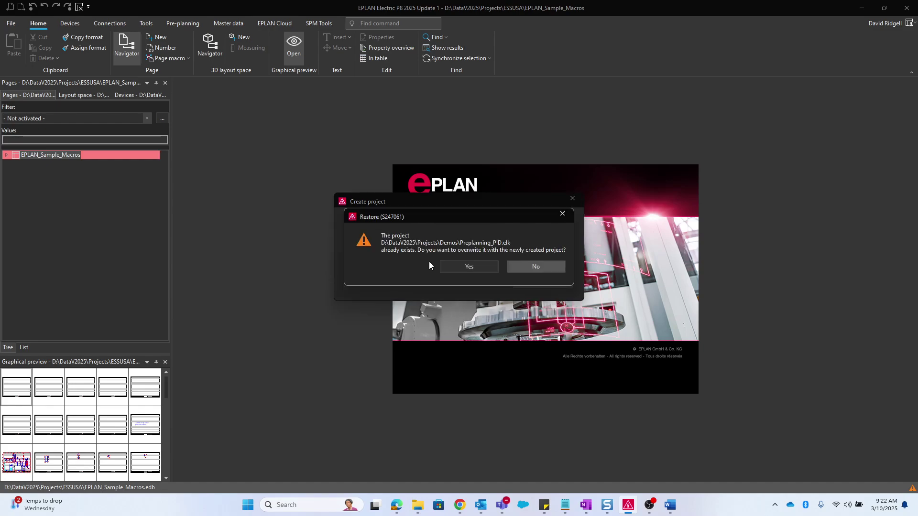
left_click(448, 264)
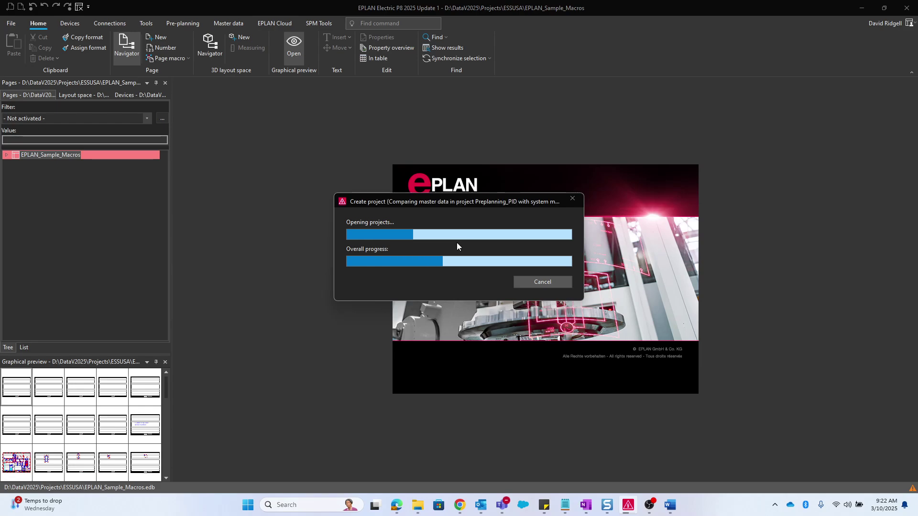
left_click(477, 269)
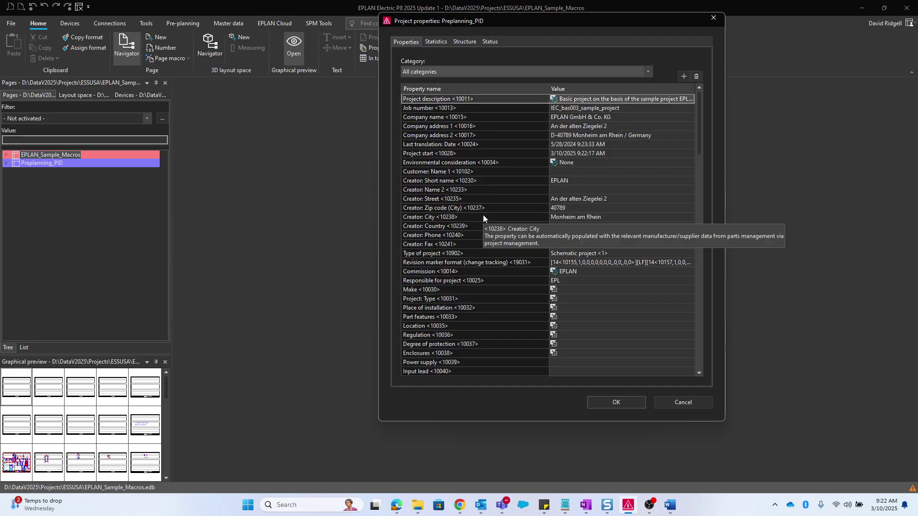
Enter 'Preplanning P&ID' as the project description and save the properties.
left_click(583, 99)
type("Preplanning")
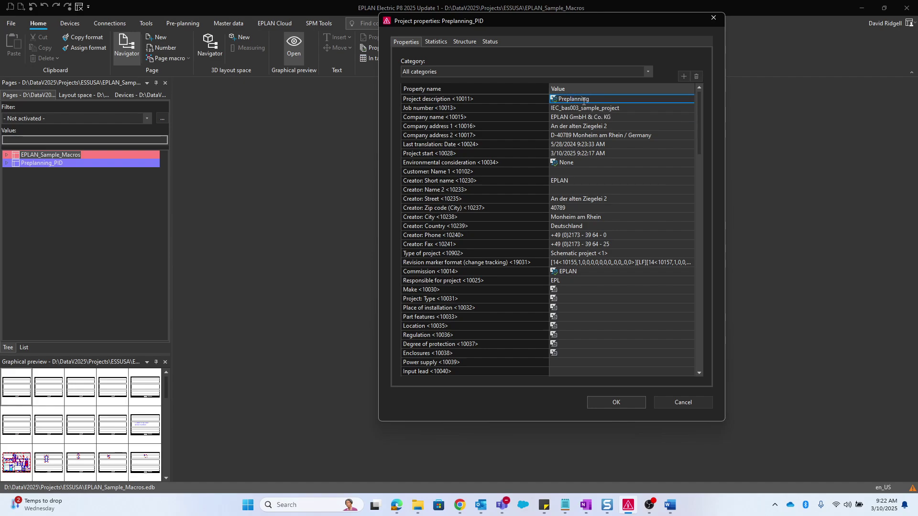
type(" P&ID")
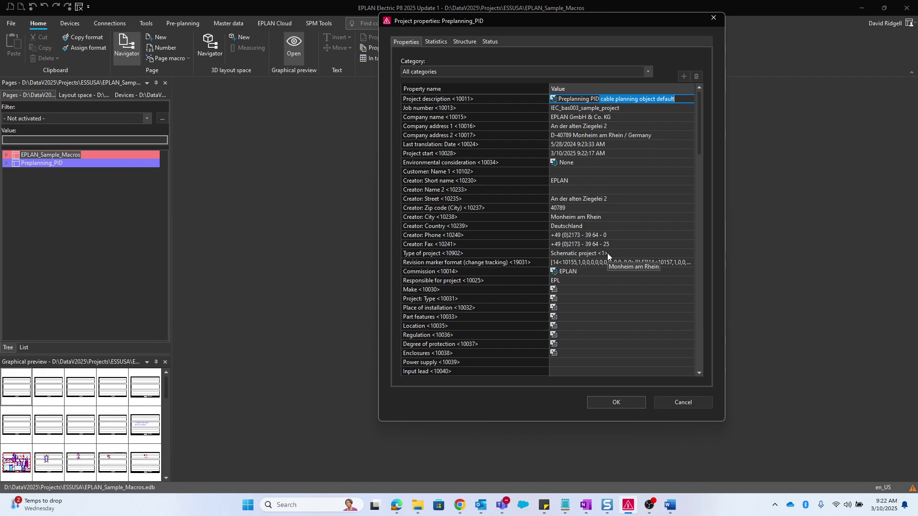
left_click(626, 401)
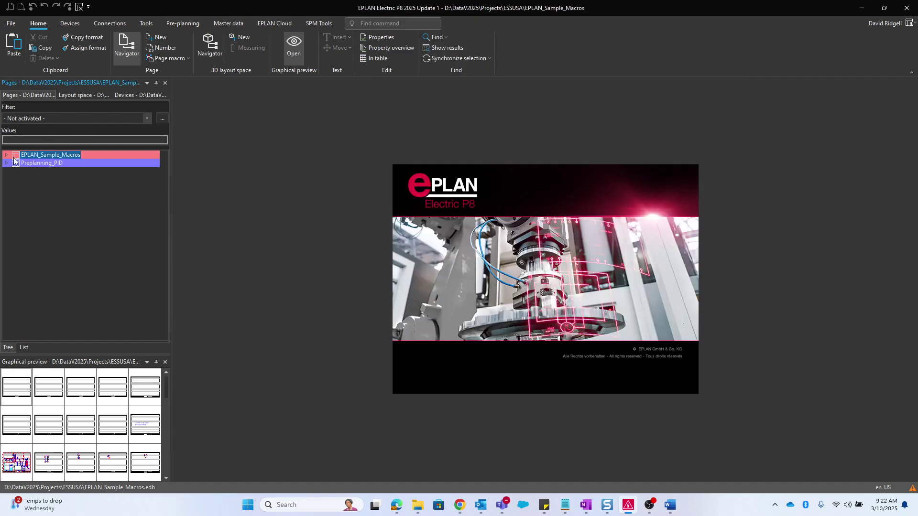
Start a new page in Preplanning_PID with full page name =HK1&PFB/1.
left_click(36, 163)
right_click(43, 164)
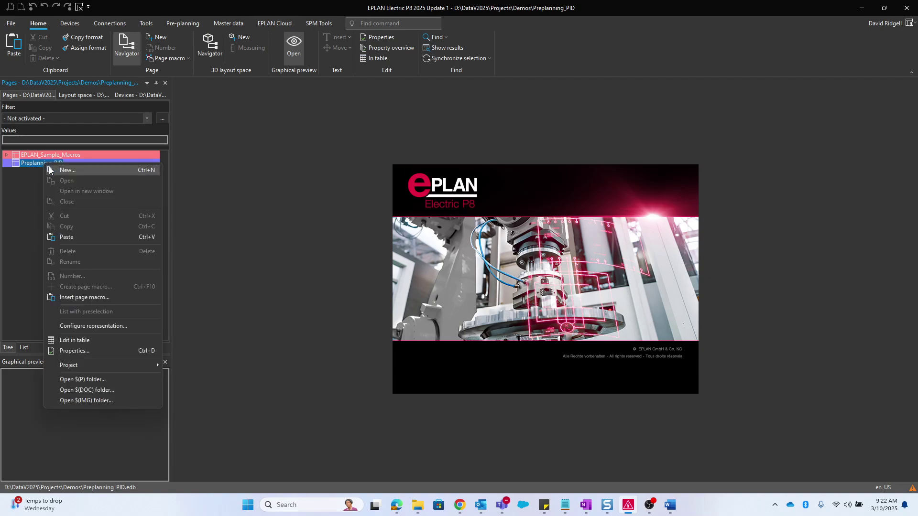
left_click(50, 169)
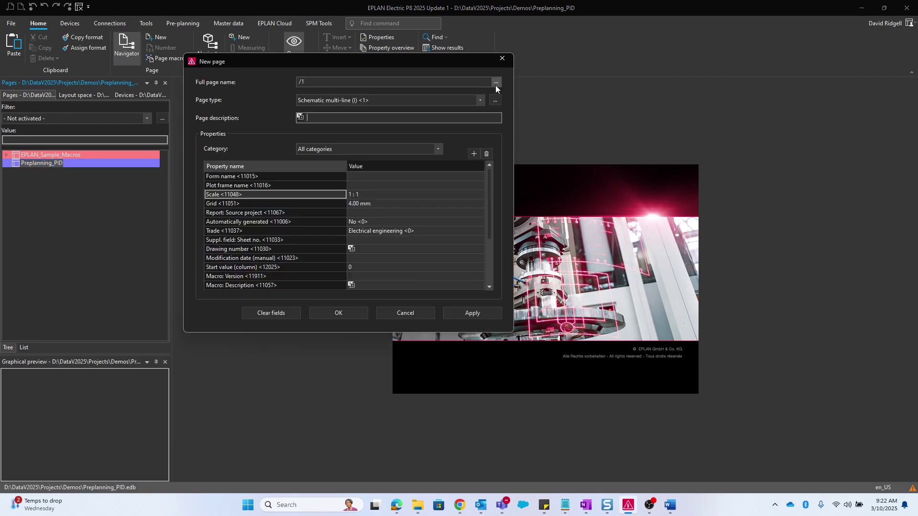
left_click(495, 82)
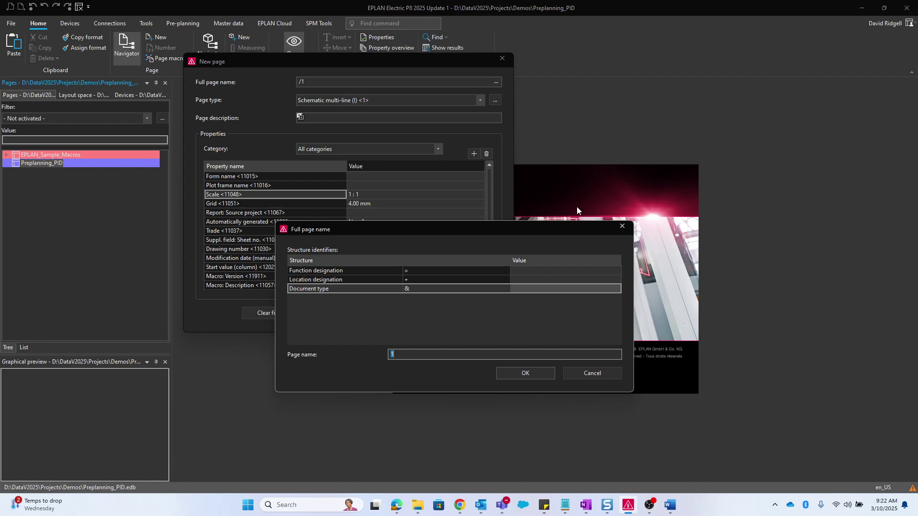
left_click(616, 272)
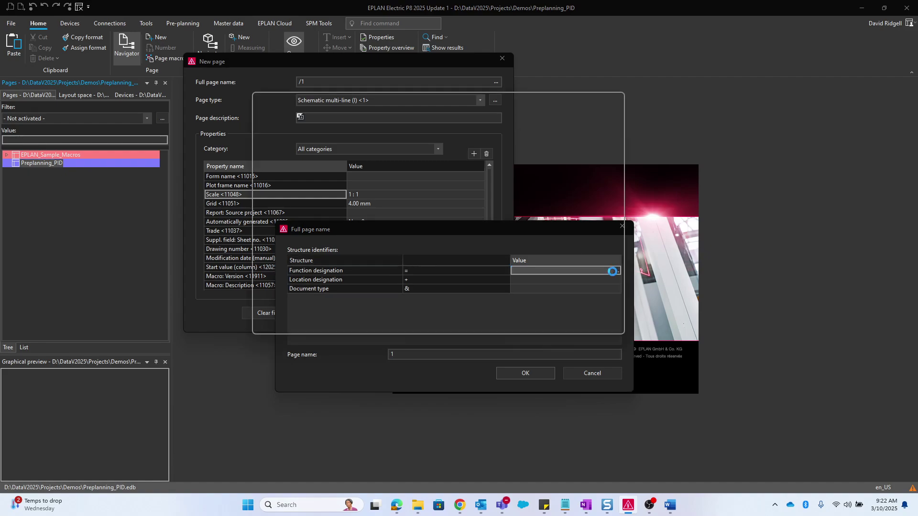
left_click(506, 317)
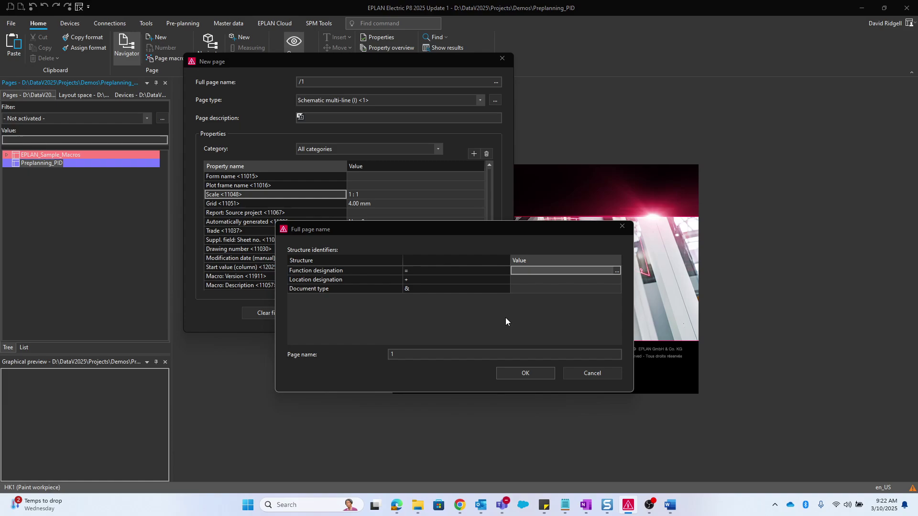
left_click(589, 289)
left_click(616, 290)
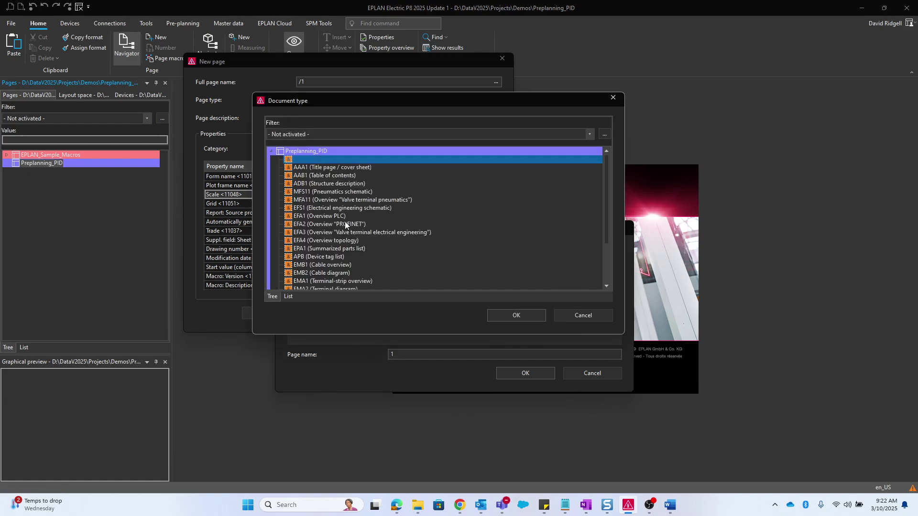
scroll(335, 244, "down", 5)
double_click(316, 260)
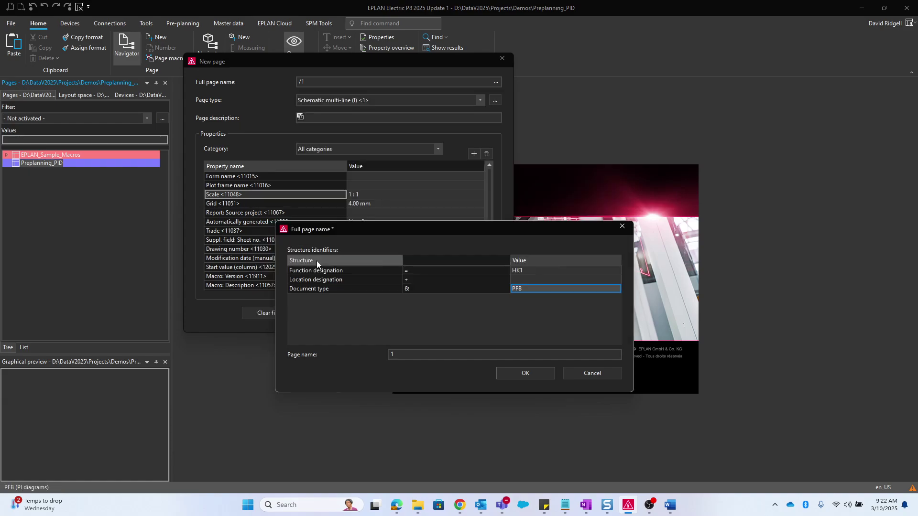
left_click(459, 355)
left_click(517, 374)
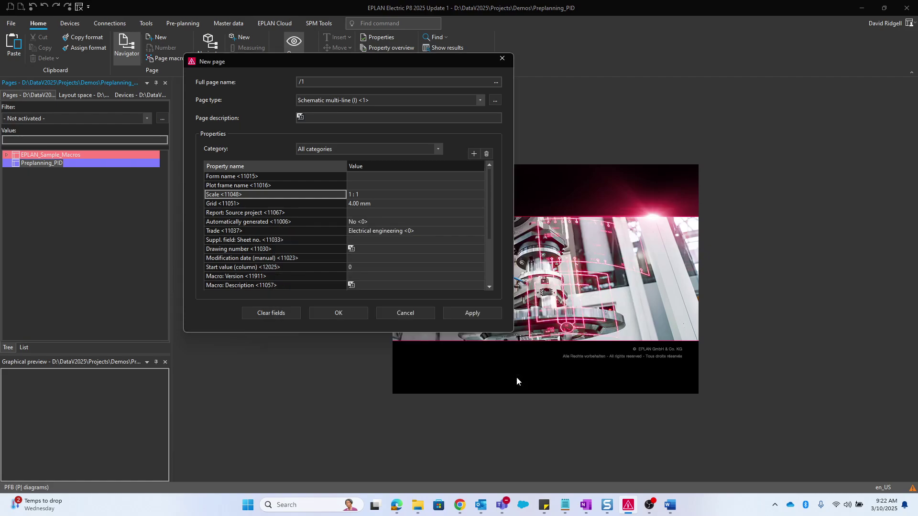
Make the page a P&I diagram described as 'Paint workpiece' and create it.
left_click(328, 101)
left_click(323, 165)
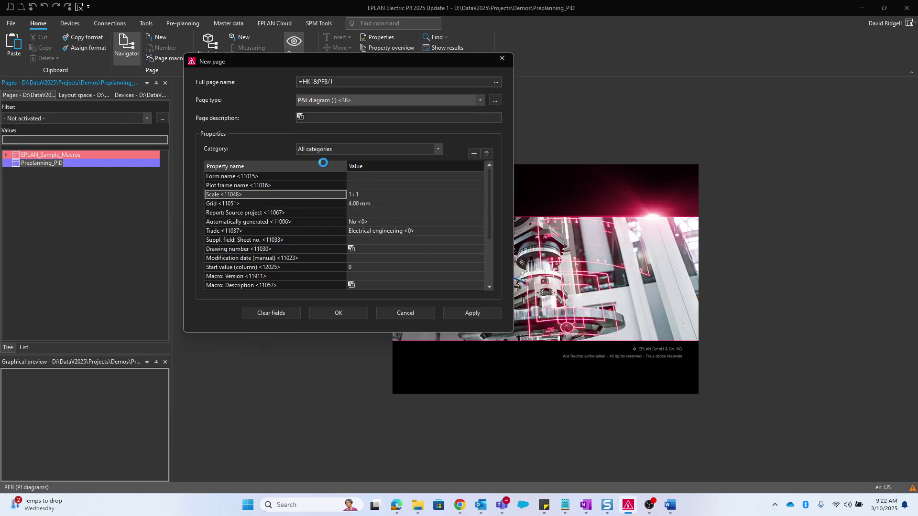
key("Tab")
type("Pain")
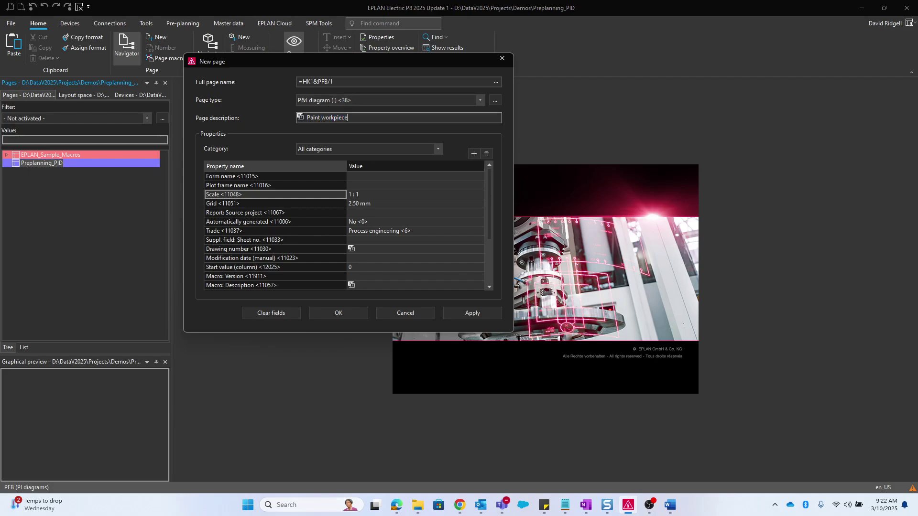
left_click(340, 314)
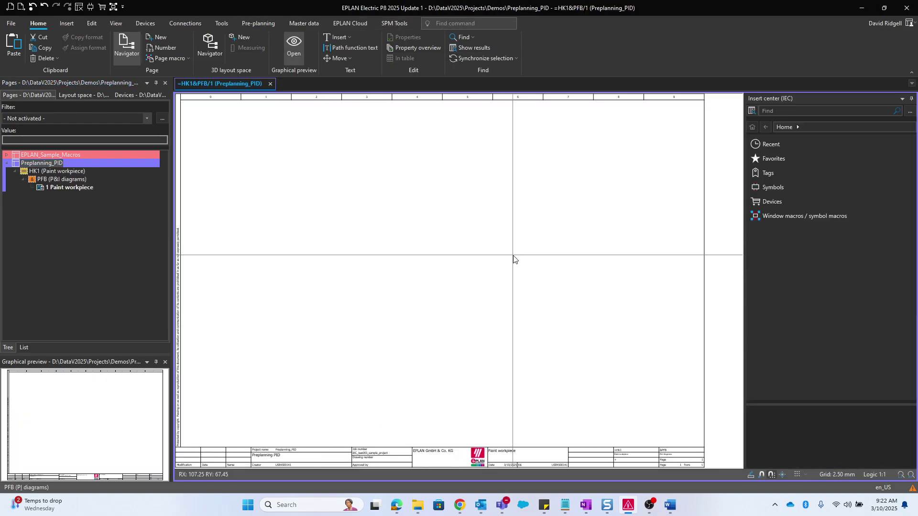
Draw a container with arched floor near the top centre of the Paint workpiece page.
left_click(258, 25)
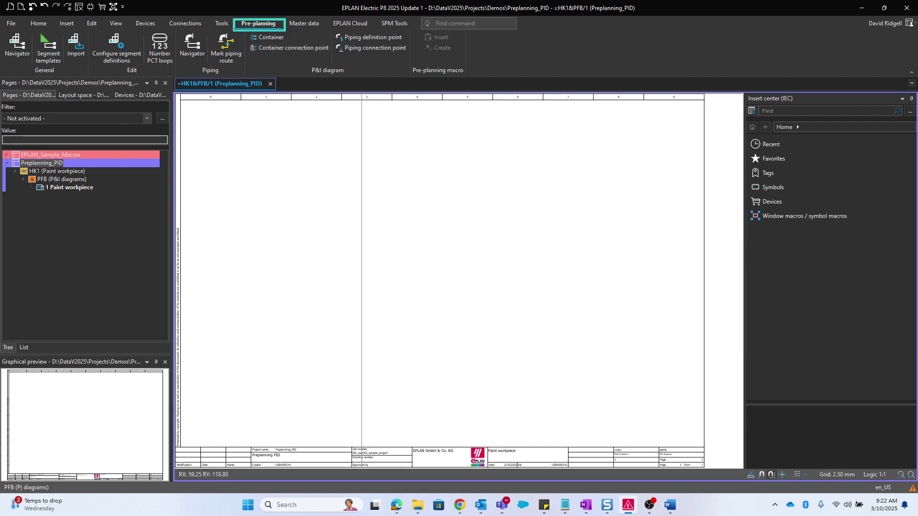
left_click(268, 37)
scroll(373, 163, "down", 3)
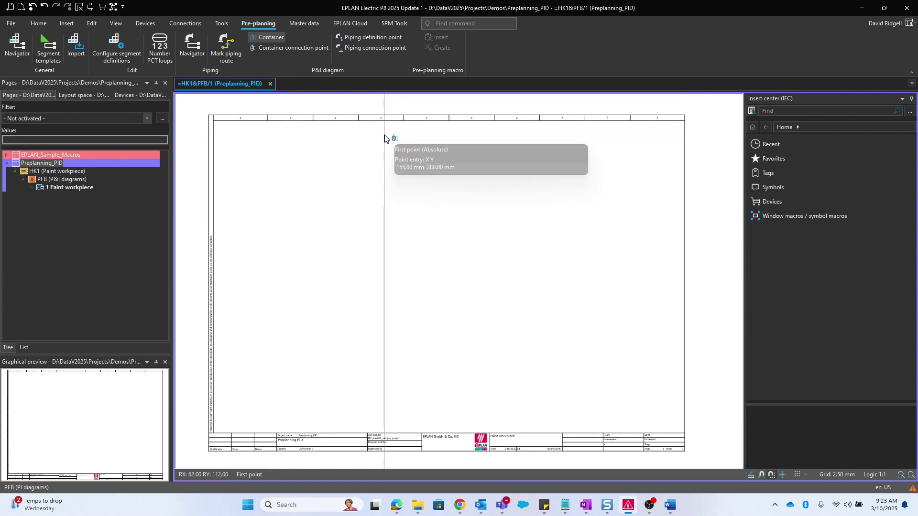
left_click(386, 134)
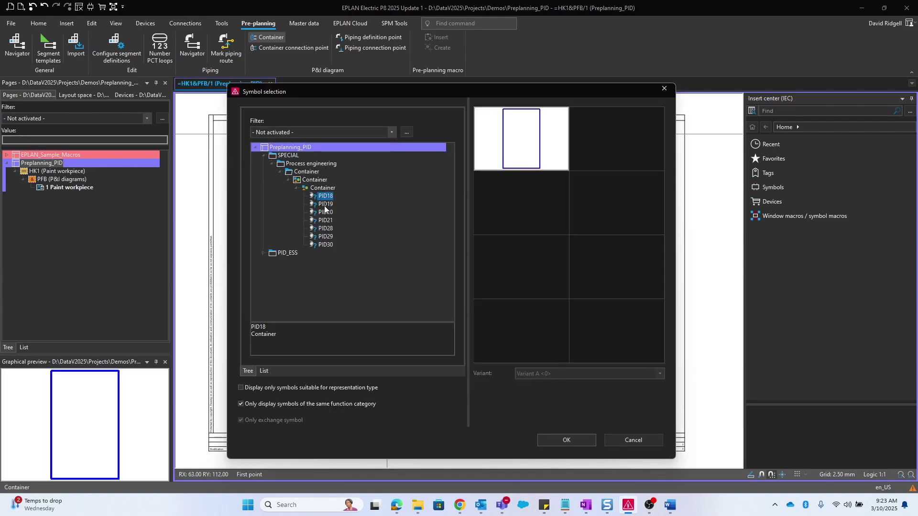
left_click(324, 205)
left_click(566, 440)
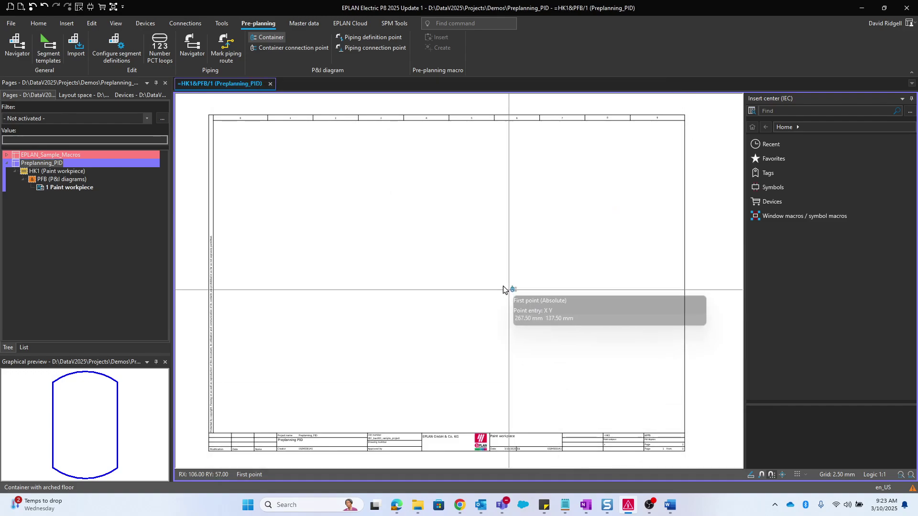
left_click(401, 140)
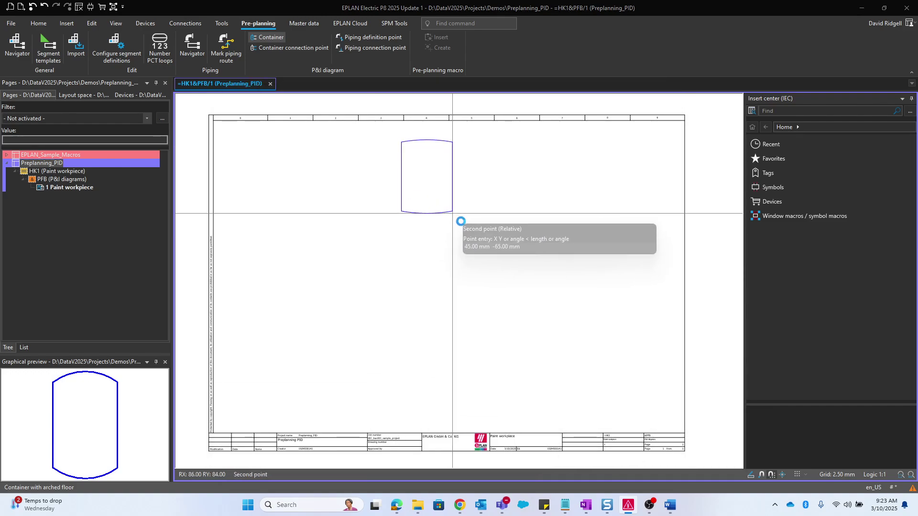
left_click(462, 224)
left_click(508, 383)
key("Escape")
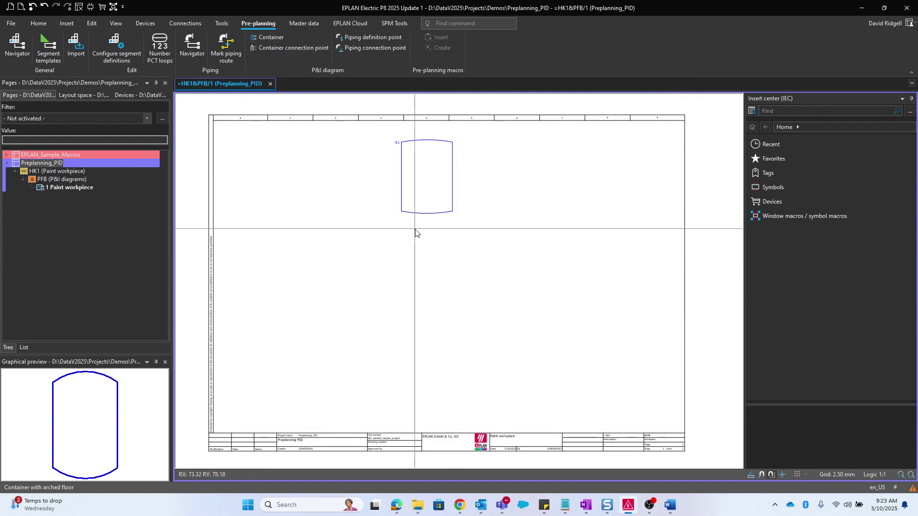
Insert a container connection point near the bottom of container -C1.
left_click(280, 50)
scroll(404, 210, "up", 5)
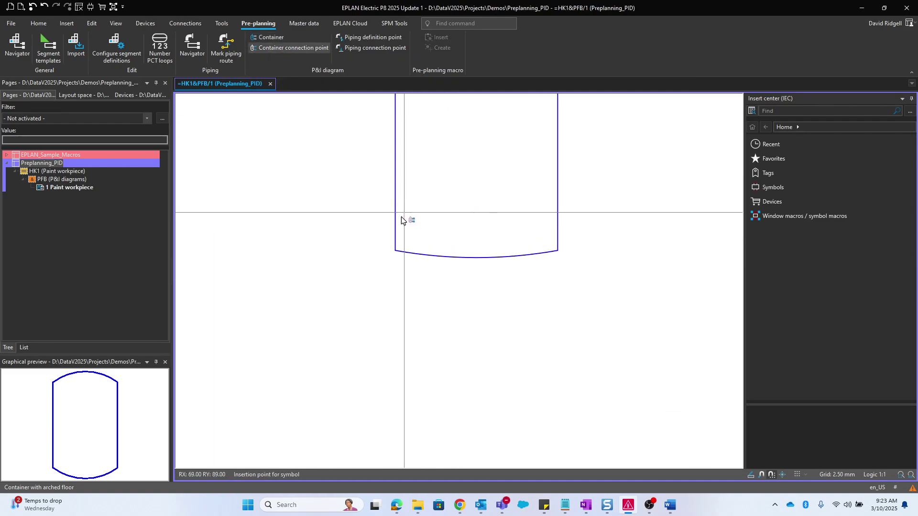
left_click(471, 223)
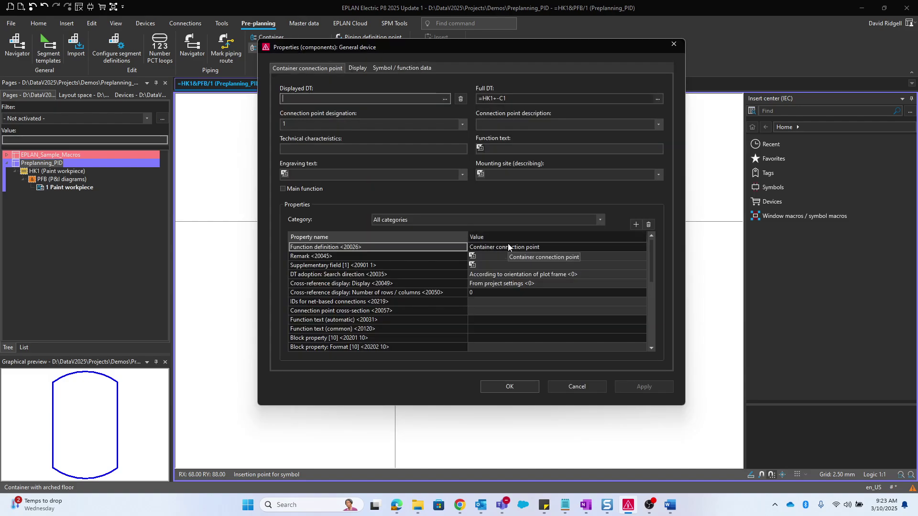
key("Return")
key("Escape")
Add connection points 1 and 2 on the left edge of container -C1.
left_click(287, 48)
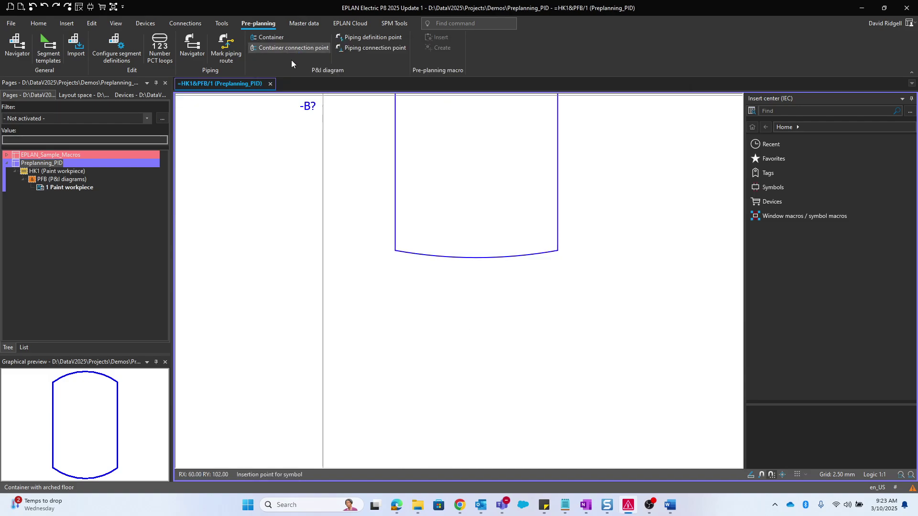
scroll(414, 227, "up", 2)
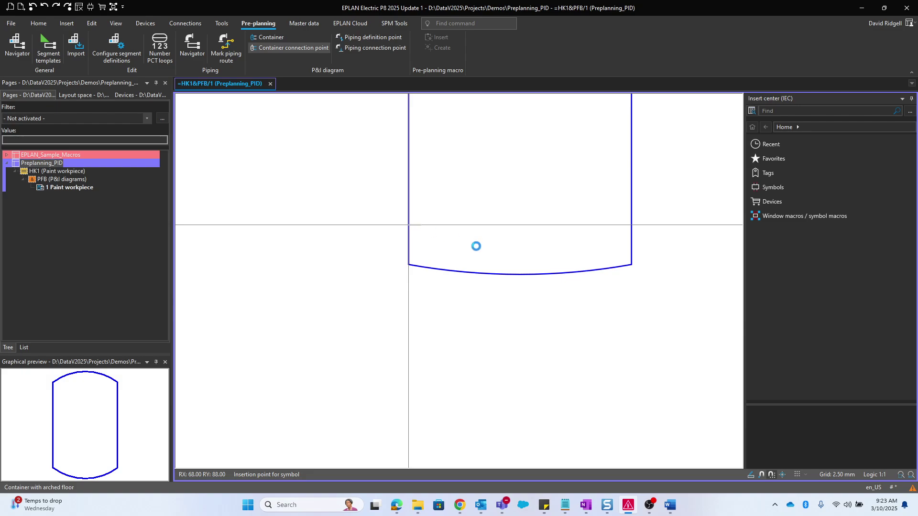
left_click(452, 250)
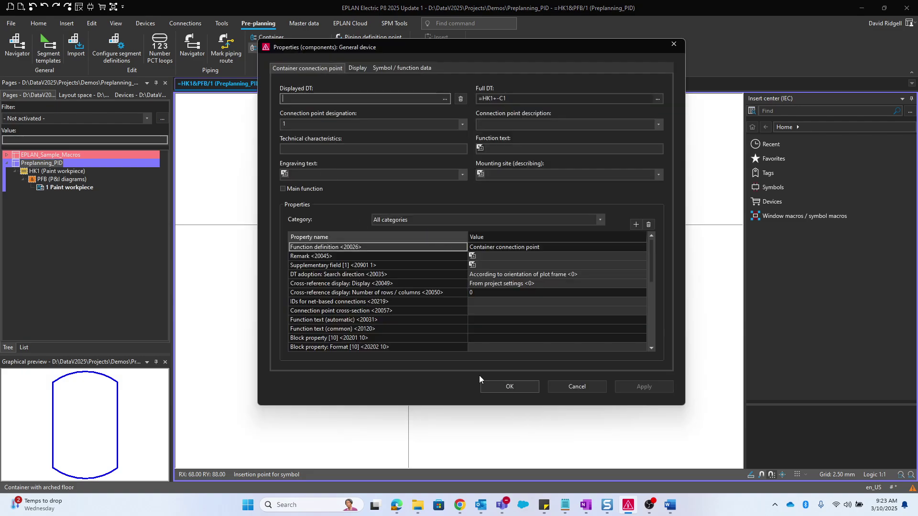
left_click(508, 386)
scroll(421, 329, "up", 4)
scroll(420, 329, "down", 1)
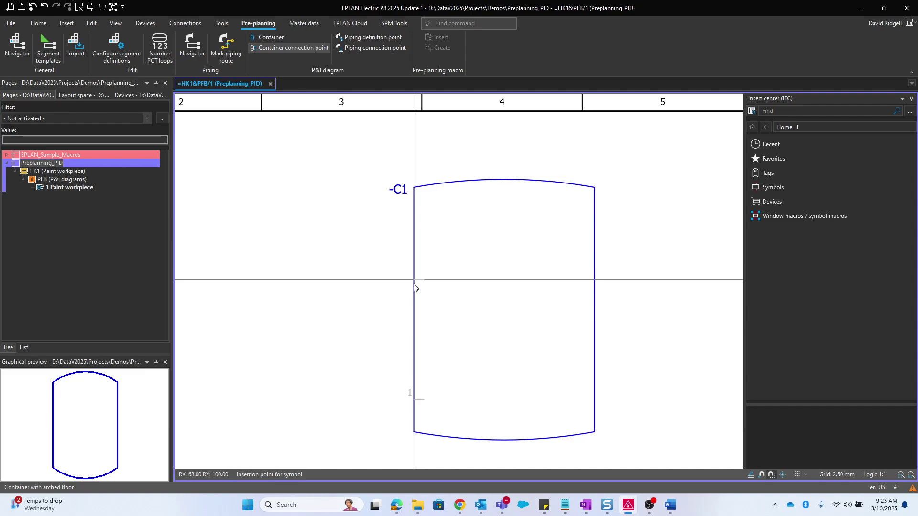
left_click(413, 279)
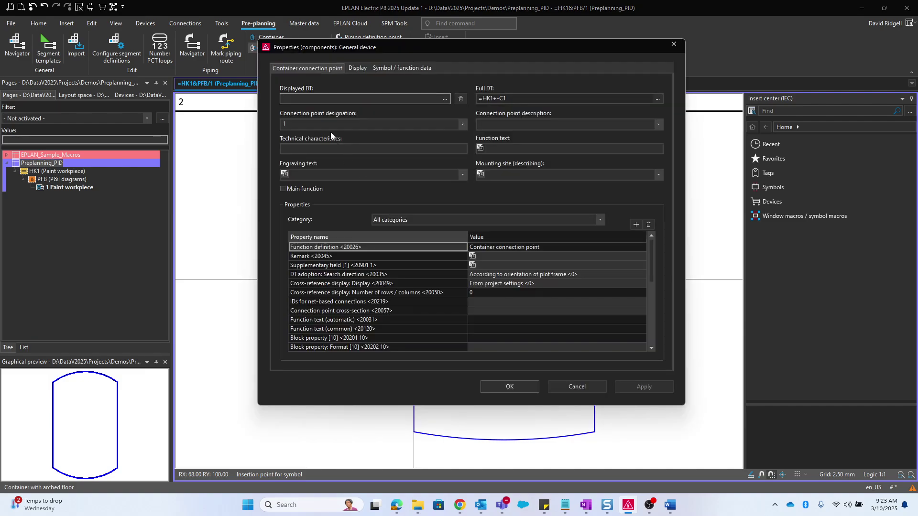
left_click(528, 388)
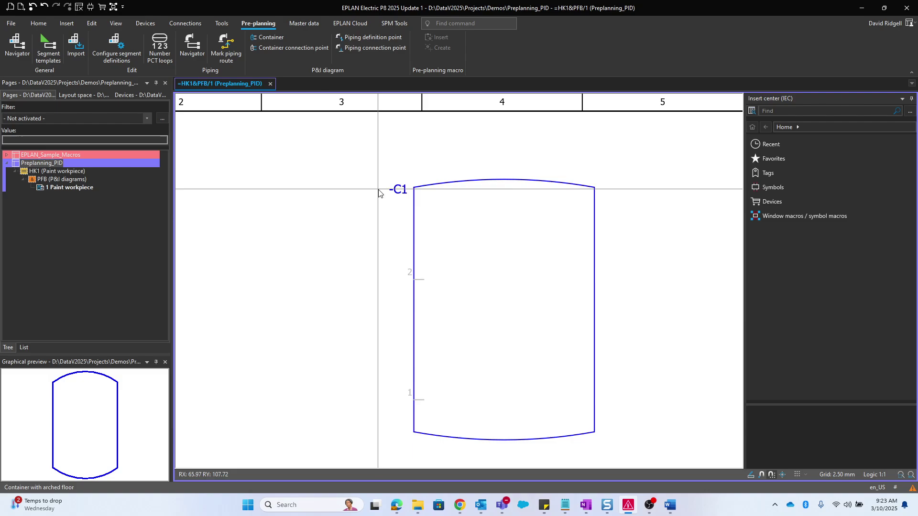
Keep invisible elements such as connection markers displayed on the page.
left_click(110, 21)
left_click(134, 49)
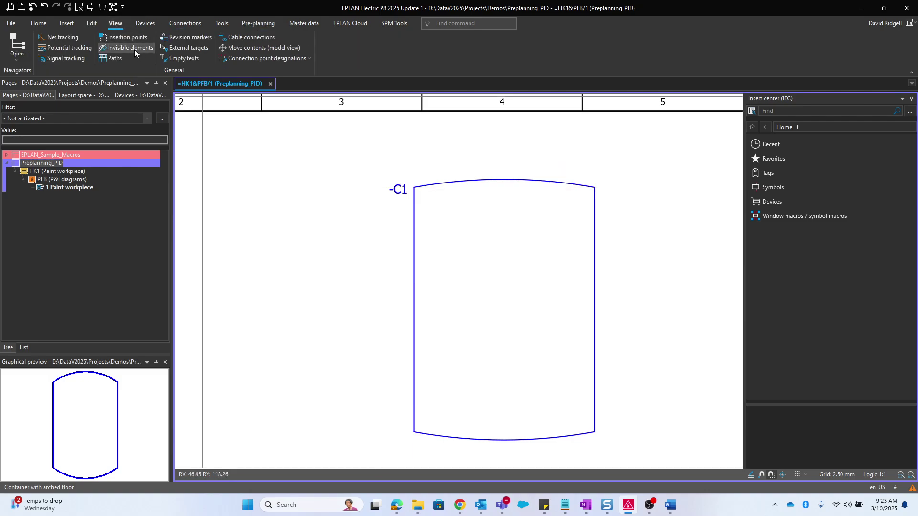
left_click(130, 46)
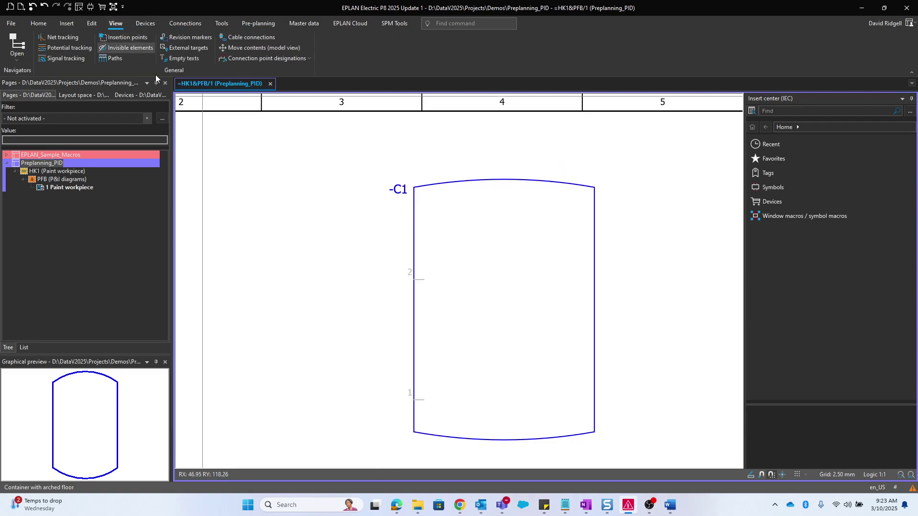
left_click(131, 50)
scroll(389, 262, "down", 3)
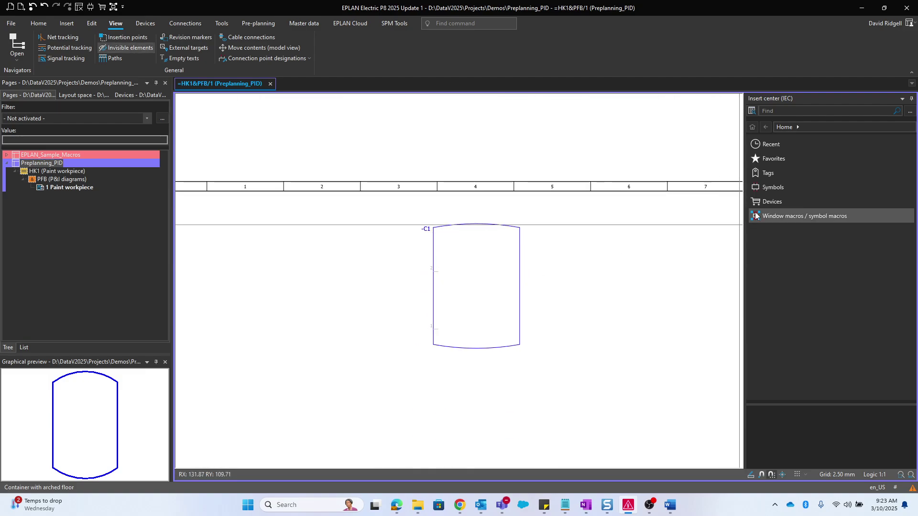
Browse PID_ESS > Process engineering > Valves to shut-off fittings with 2 connection points.
left_click(774, 188)
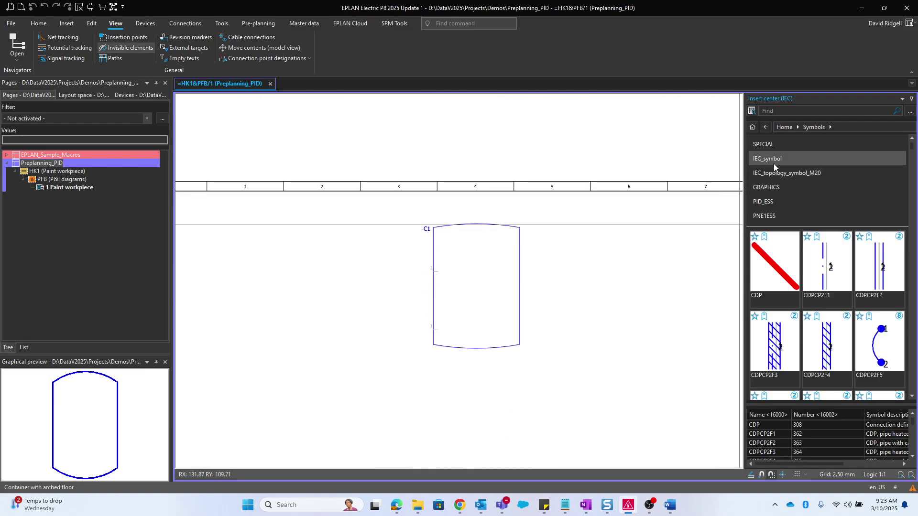
left_click(773, 201)
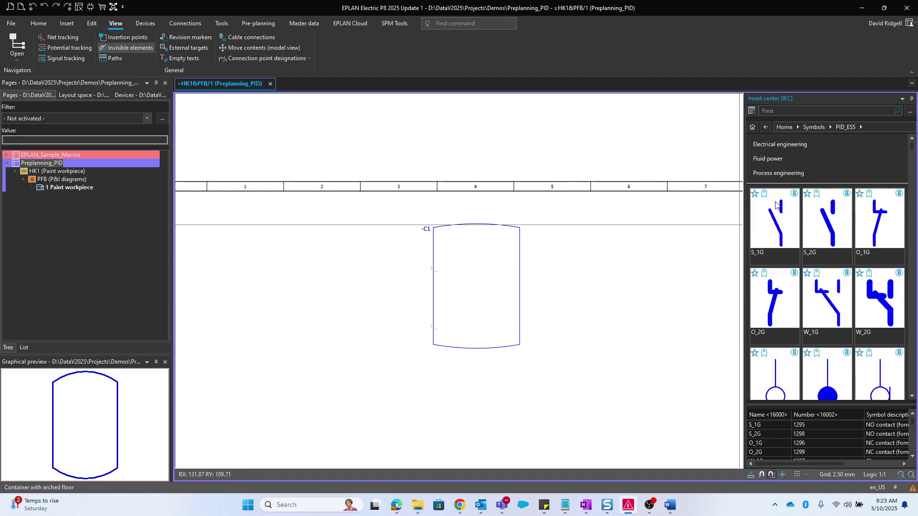
left_click(792, 171)
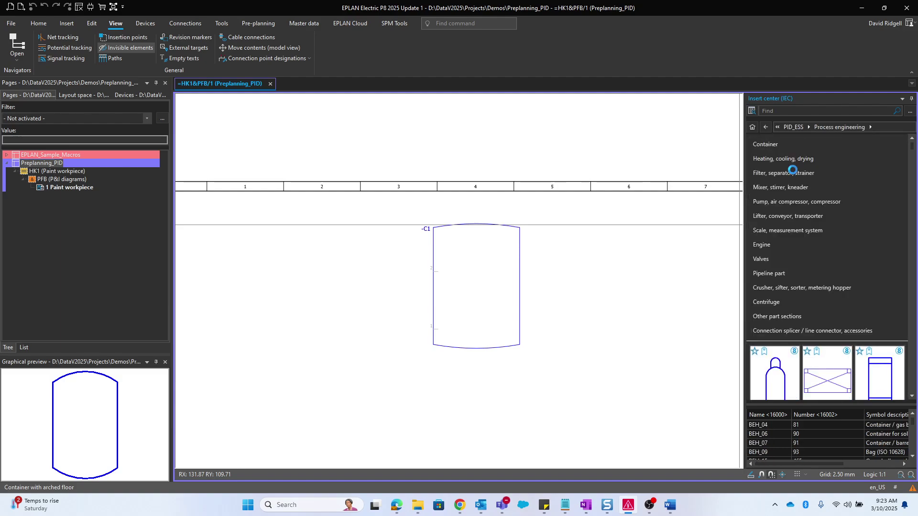
left_click(779, 259)
left_click_drag(744, 244, 624, 237)
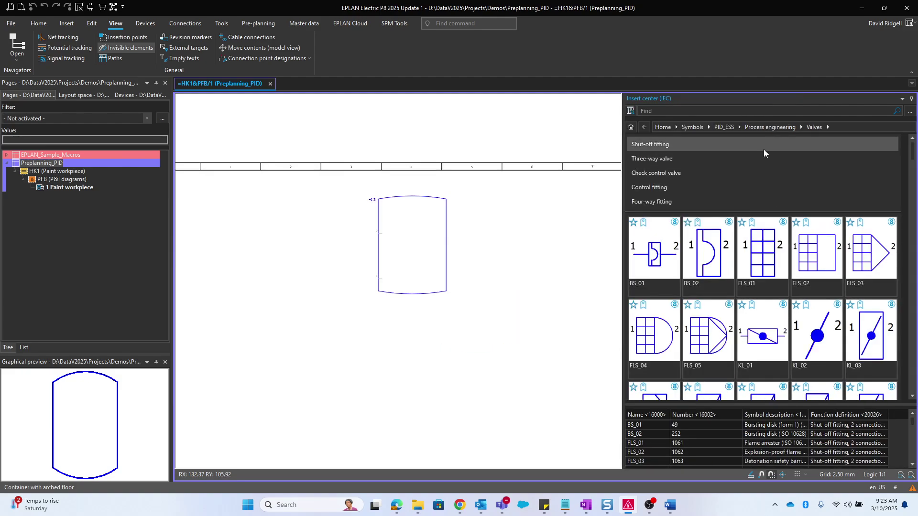
scroll(676, 270, "down", 3)
scroll(675, 270, "up", 3)
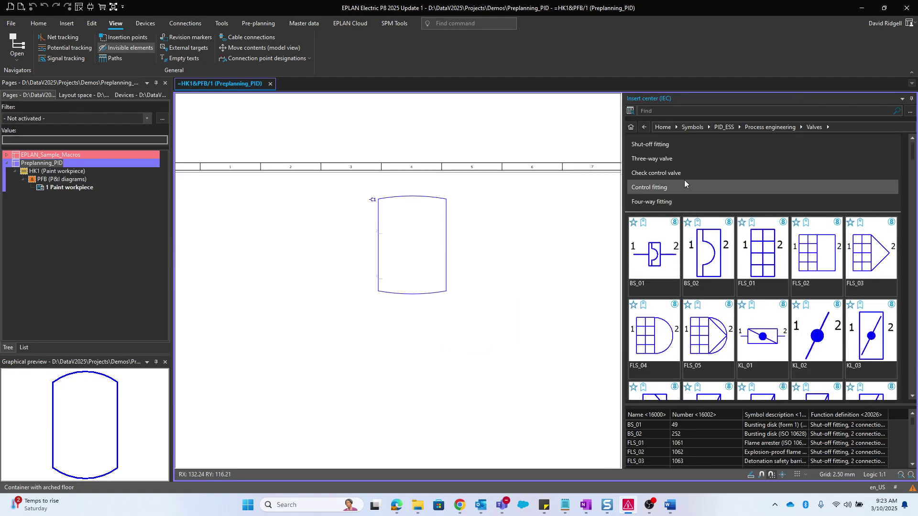
left_click(635, 141)
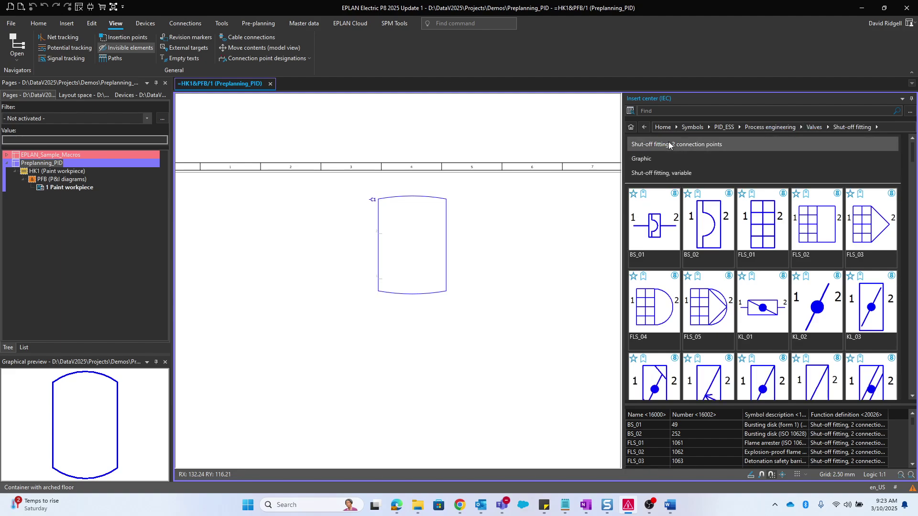
left_click(643, 144)
scroll(801, 254, "down", 6)
scroll(801, 251, "up", 1)
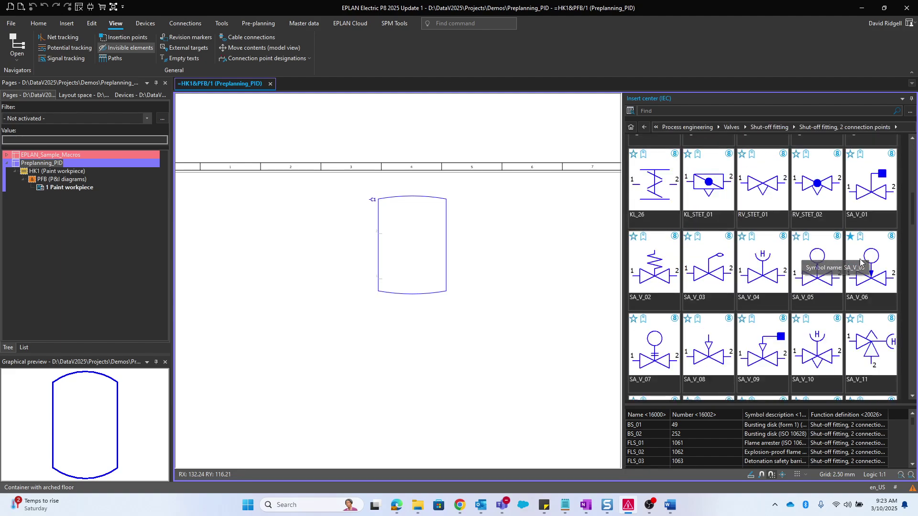
Place the SA_V_06 shut-off valve left of container -C1 as -R1.
left_click(801, 254)
right_click(693, 457)
left_click(715, 414)
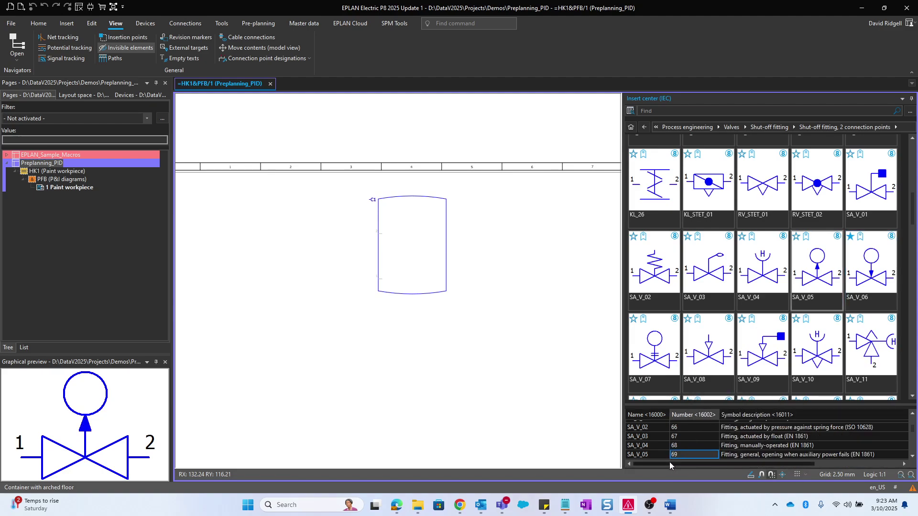
scroll(648, 457, "down", 1)
left_click(646, 436)
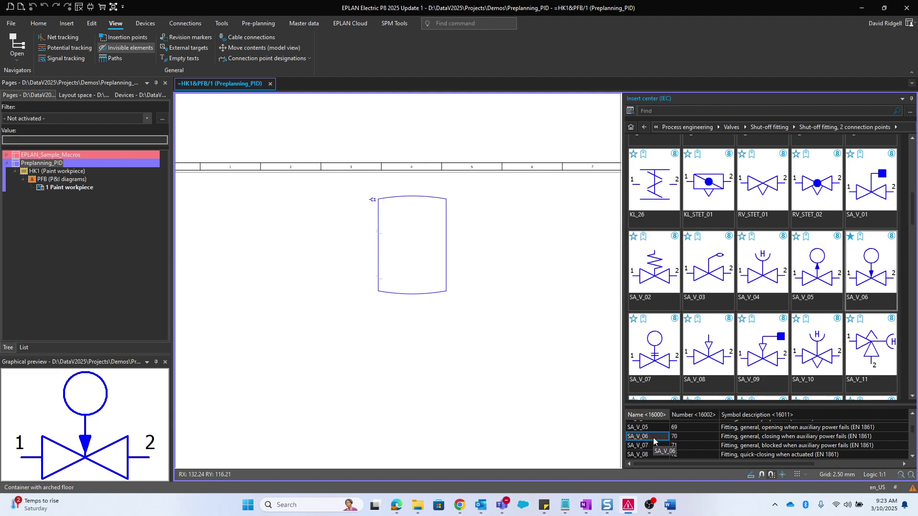
left_click(753, 437)
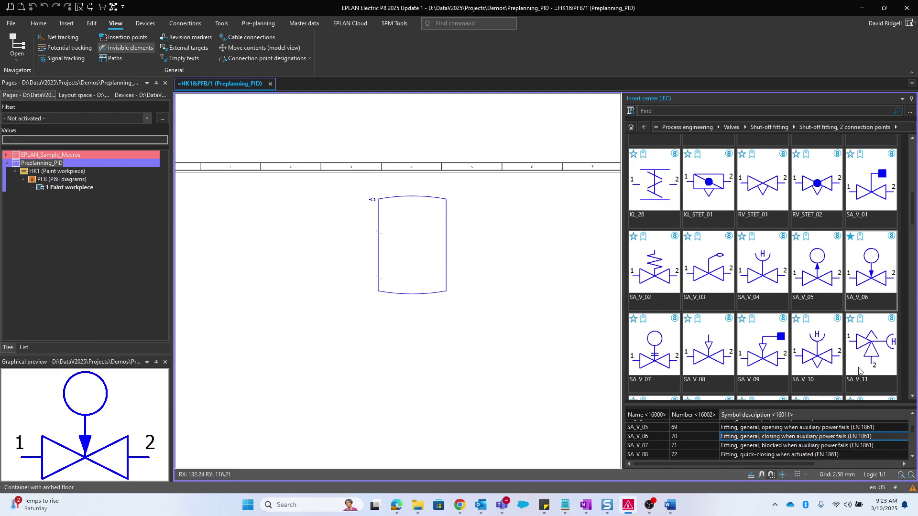
double_click(874, 289)
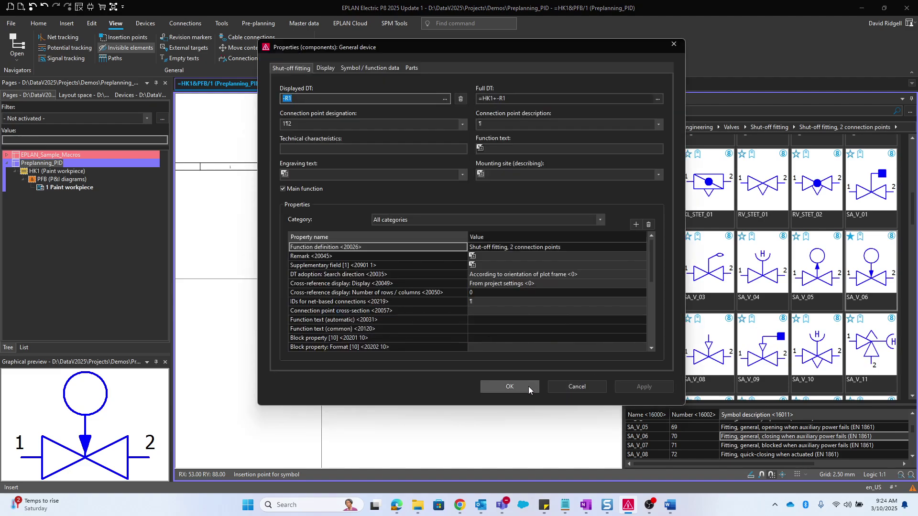
left_click(526, 386)
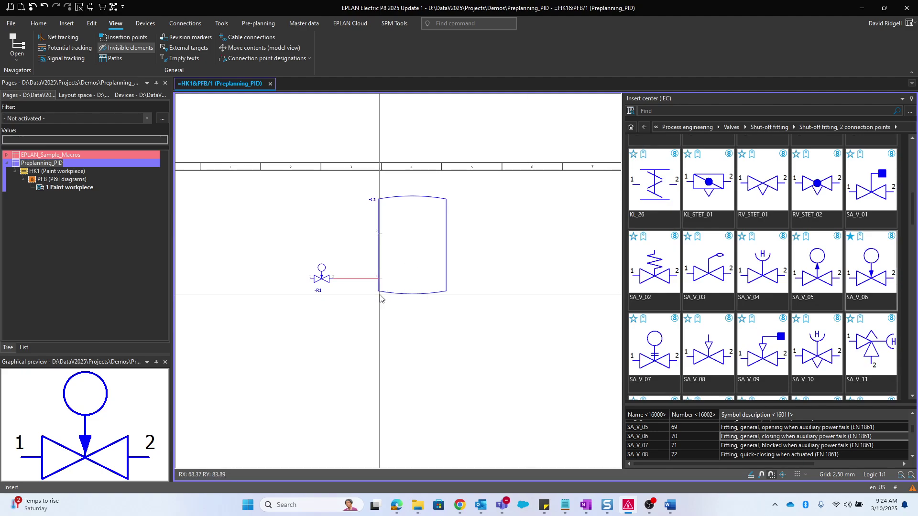
Open the '1 Painting process' page in EPLAN_Sample_Macros' Pre-planning: PID pages.
left_click(8, 164)
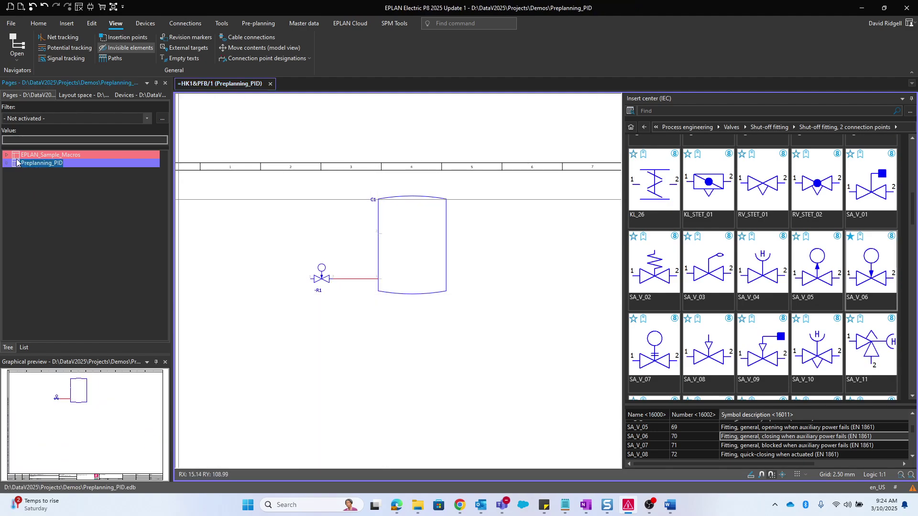
left_click(21, 155)
left_click(7, 155)
scroll(62, 181, "up", 3)
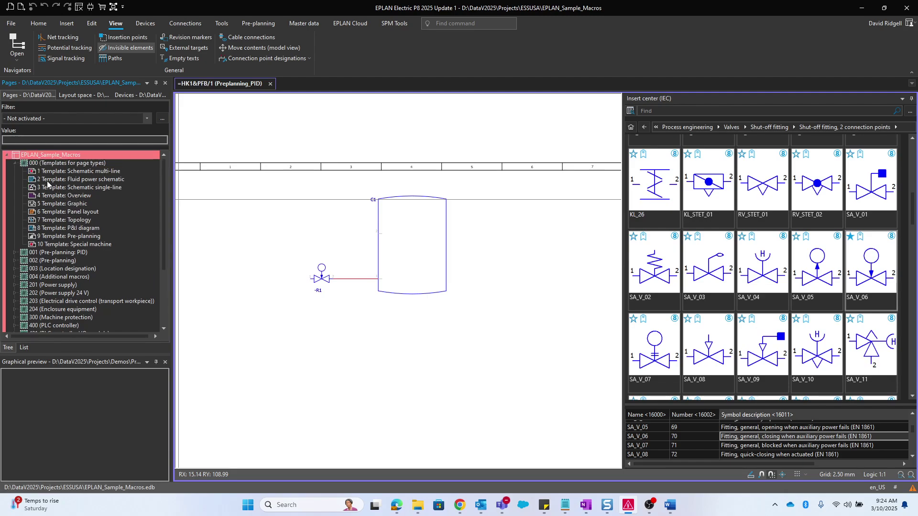
left_click(15, 164)
left_click(15, 171)
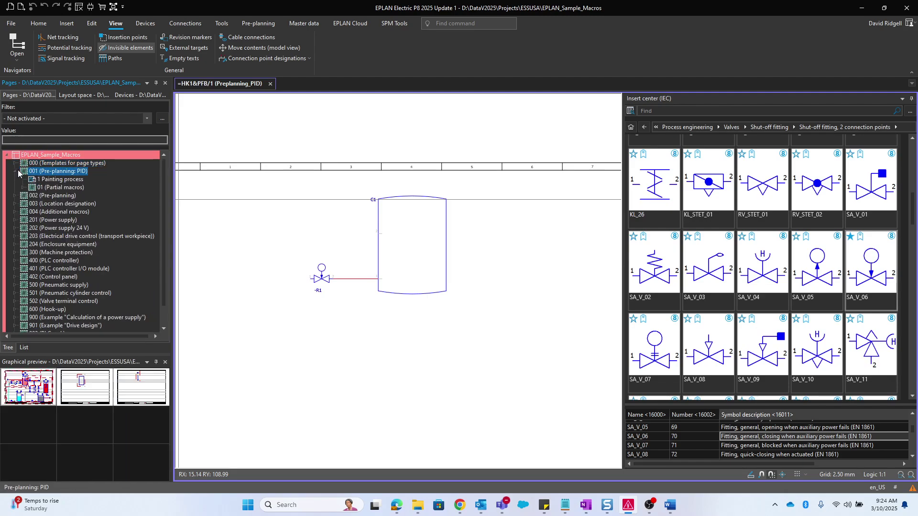
left_click(51, 180)
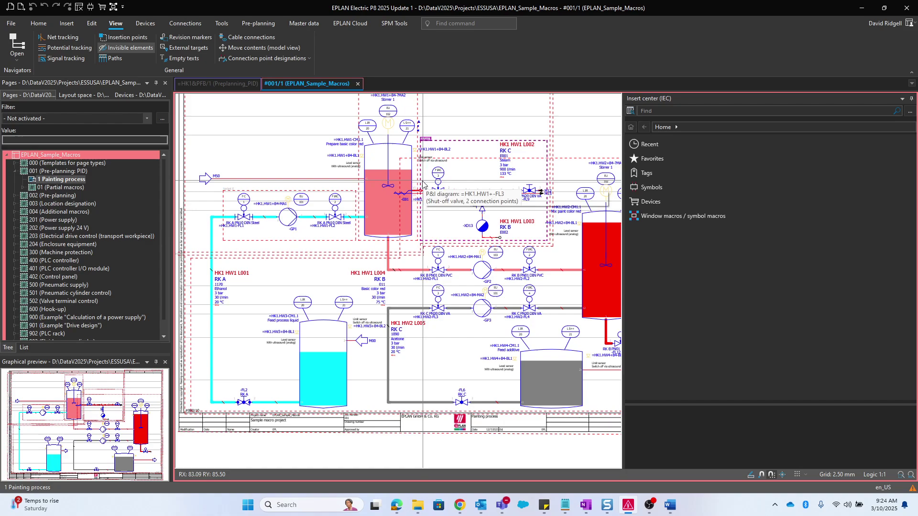
Review the partial macro pages: Container, Level sensor with display, Level monitoring sensor, Liquid heating with steam.
left_click(24, 189)
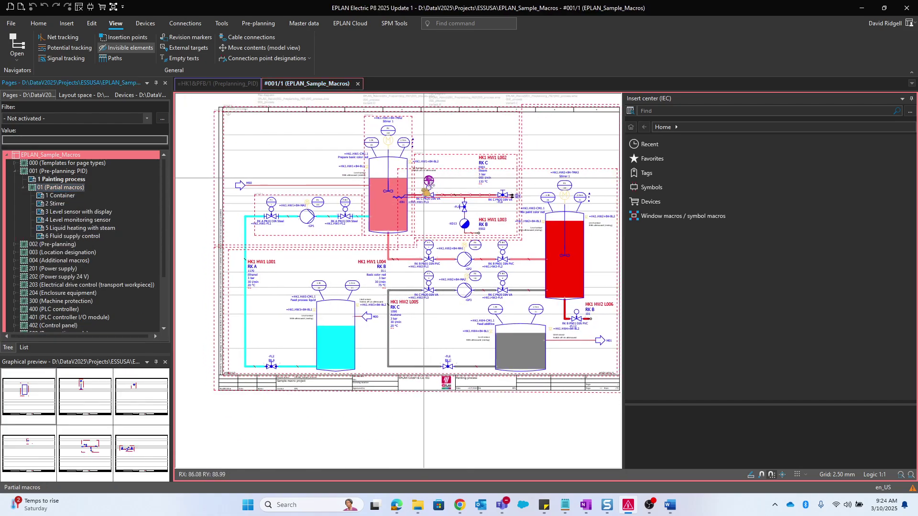
left_click(55, 196)
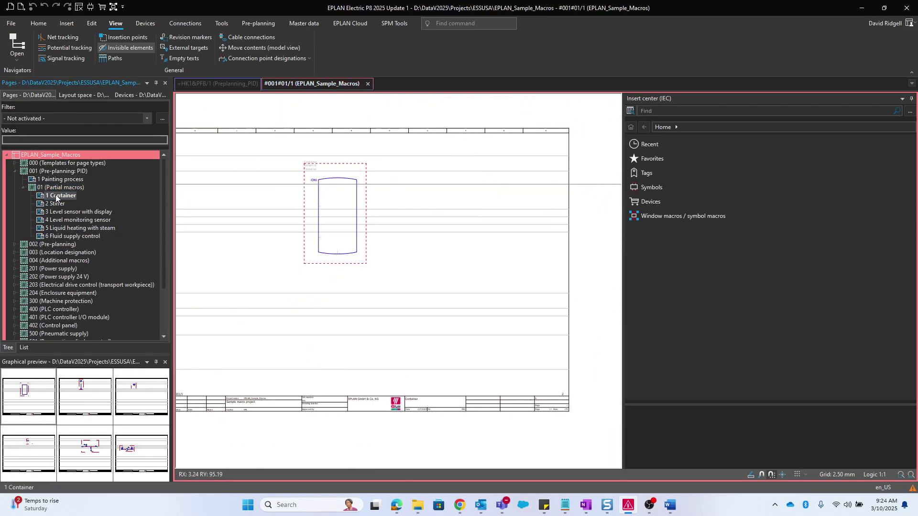
left_click(56, 203)
left_click(62, 212)
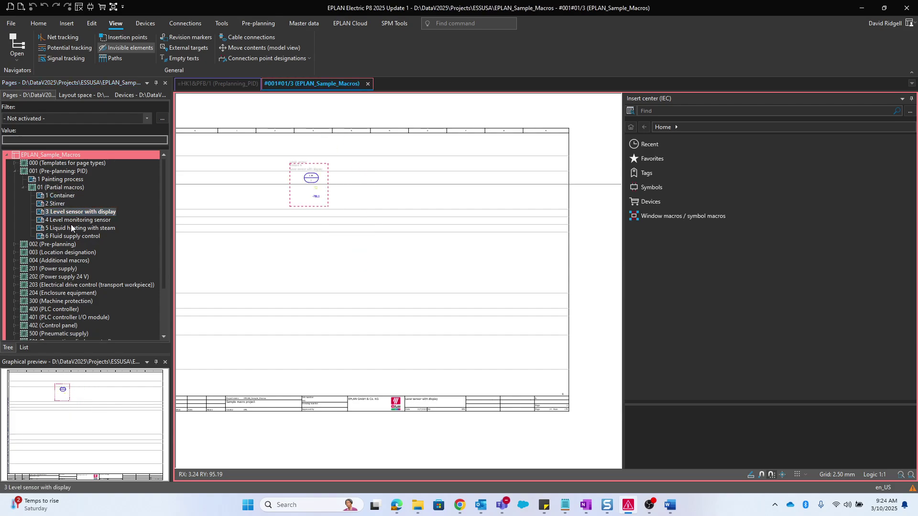
left_click(72, 220)
left_click(74, 228)
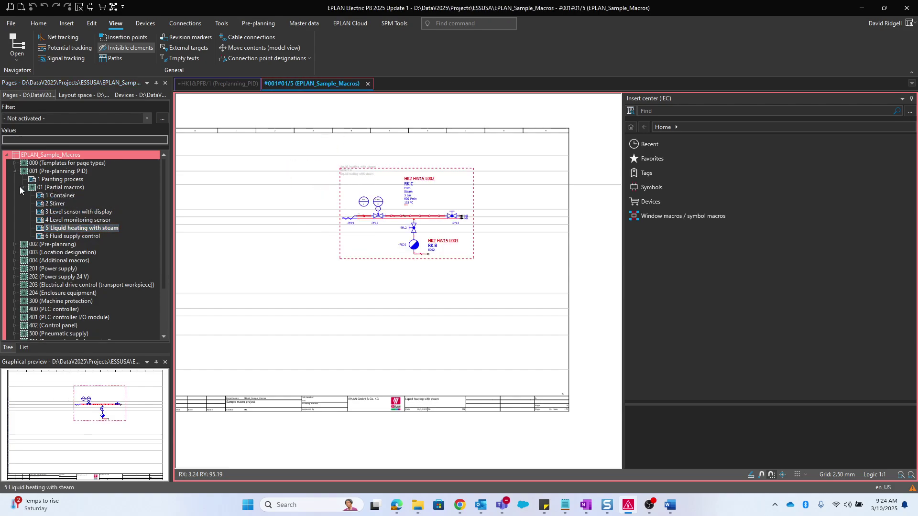
left_click(15, 171)
Generate the macros automatically for the whole EPLAN_Sample_Macros project.
left_click(20, 156)
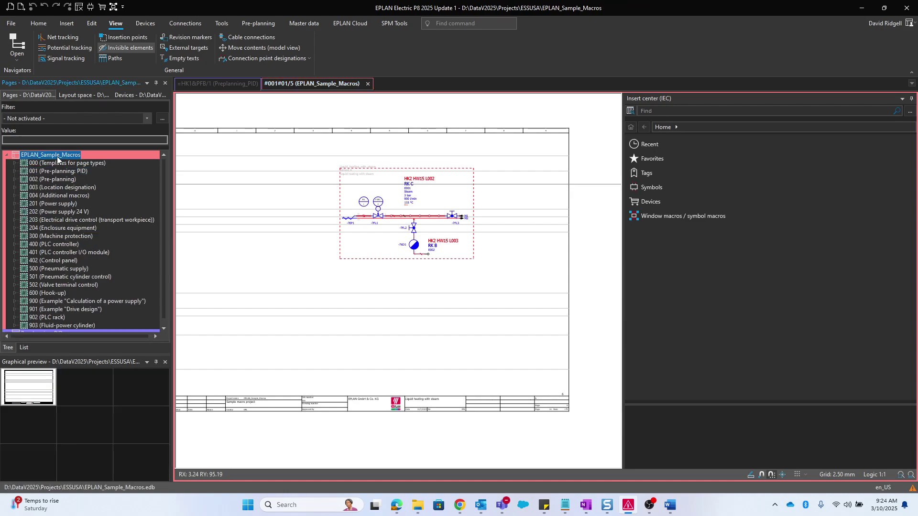
left_click(304, 24)
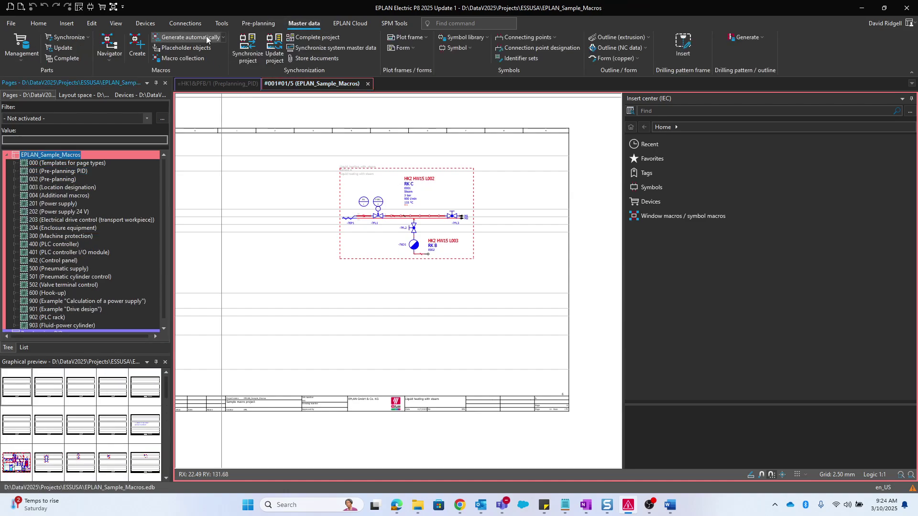
left_click(173, 37)
left_click(494, 288)
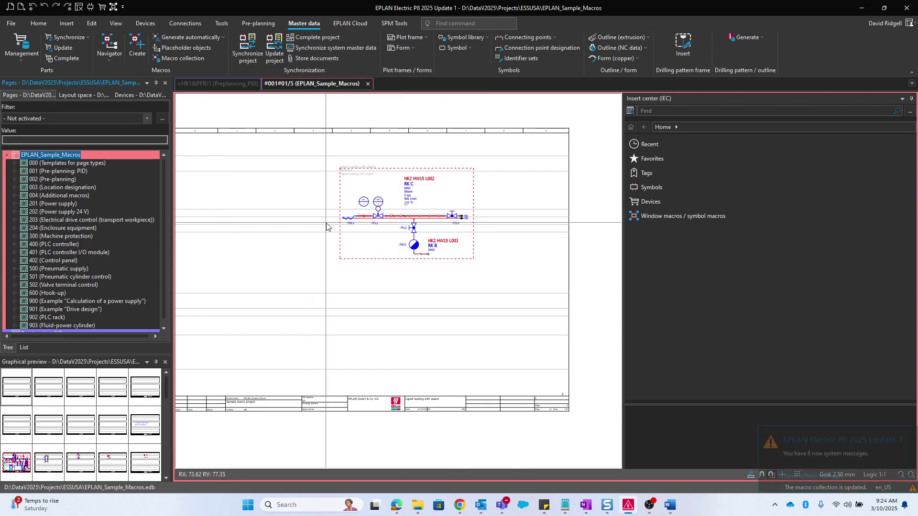
left_click(7, 155)
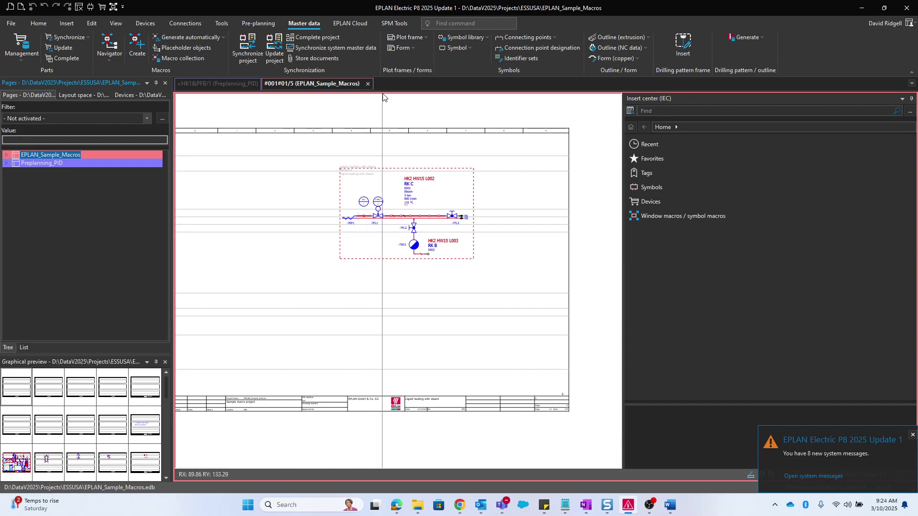
Pick the Stirrer macro from EPLAN_Macro > 001_Preplanning_PID > 01_Partial_macros.
left_click(366, 85)
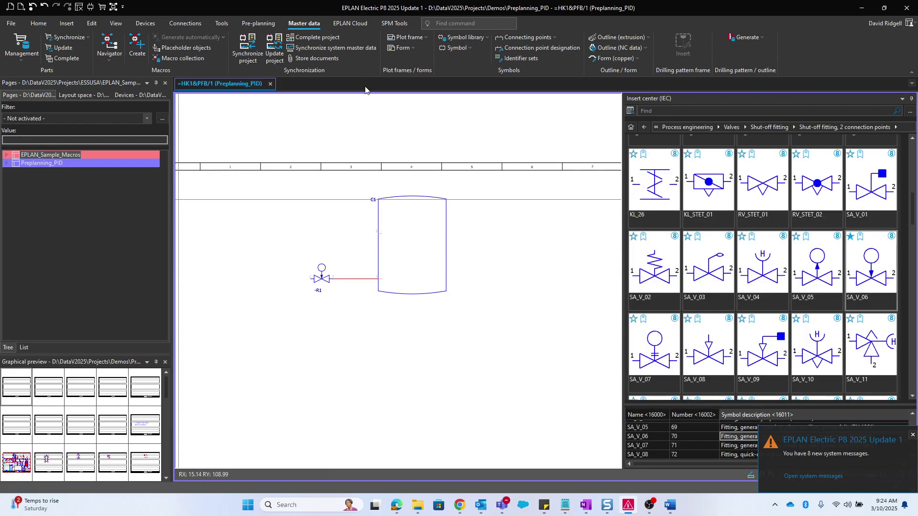
left_click(631, 127)
left_click(657, 218)
scroll(669, 223, "down", 5)
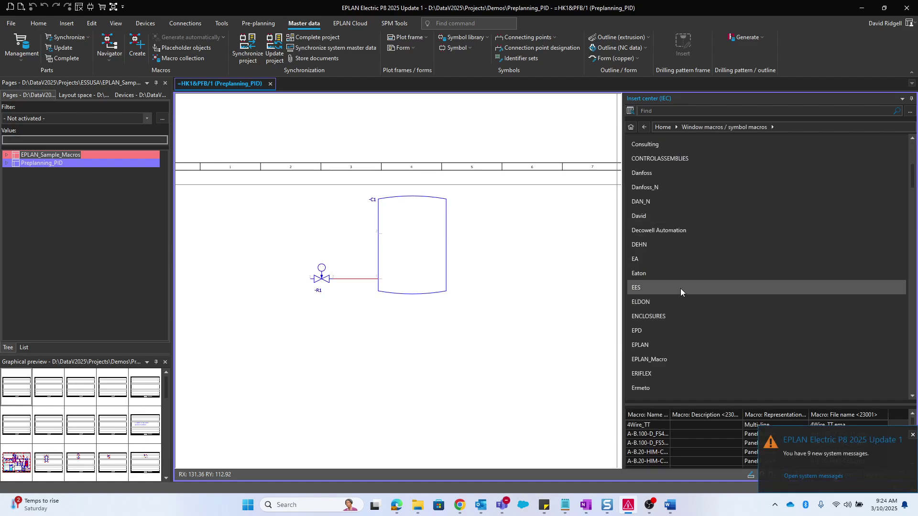
scroll(664, 306, "down", 2)
double_click(664, 305)
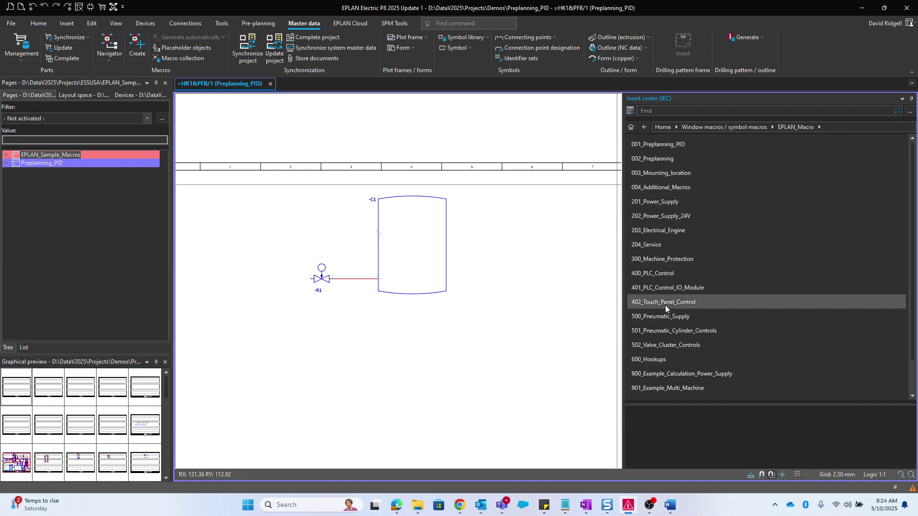
double_click(667, 145)
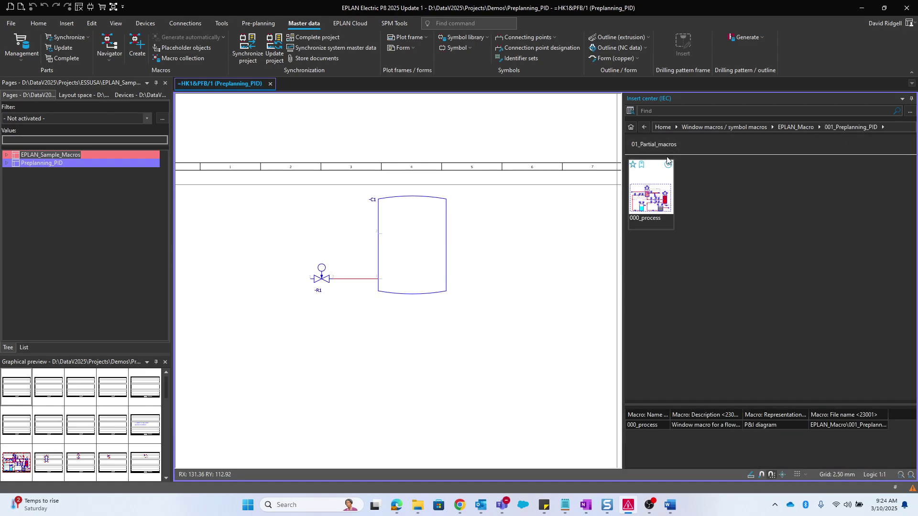
double_click(665, 149)
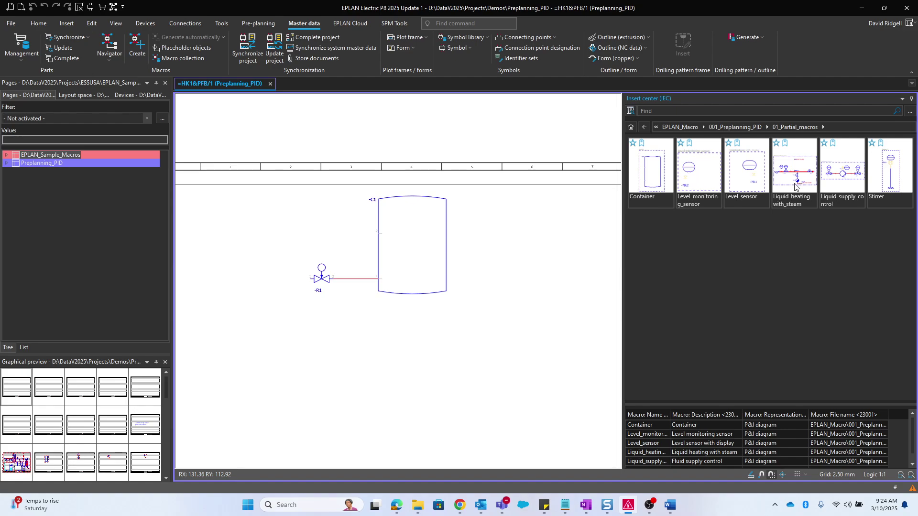
double_click(889, 167)
Place the stirrer on container -C1, mapping EU 1 Stirrer to Preplanning_PID with Number mode.
scroll(396, 190, "up", 2)
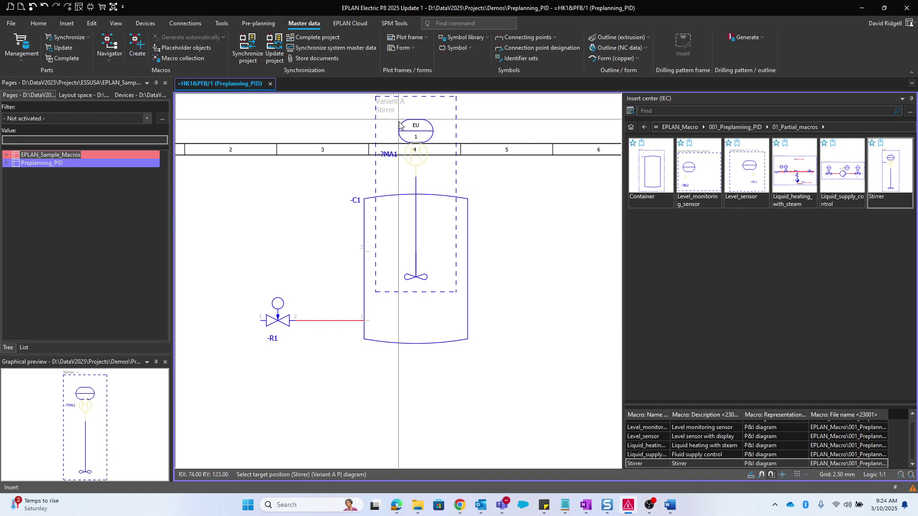
left_click(399, 127)
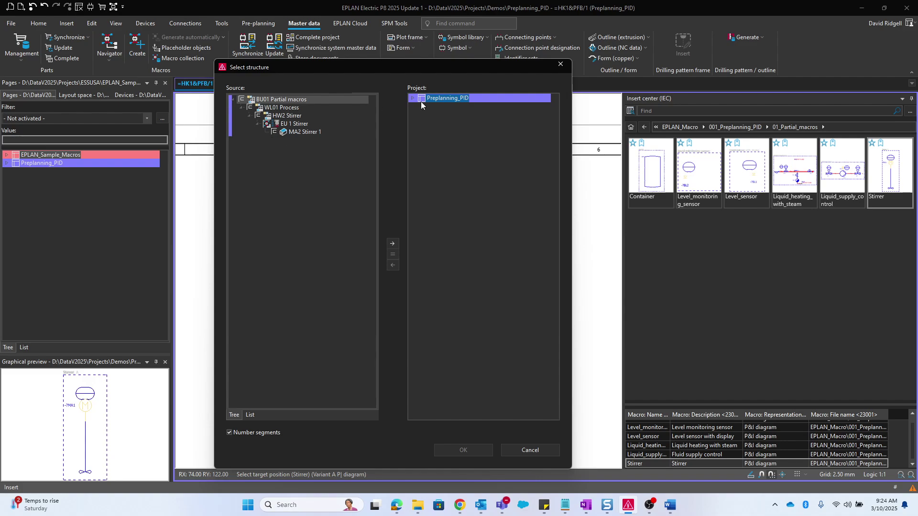
left_click(336, 125)
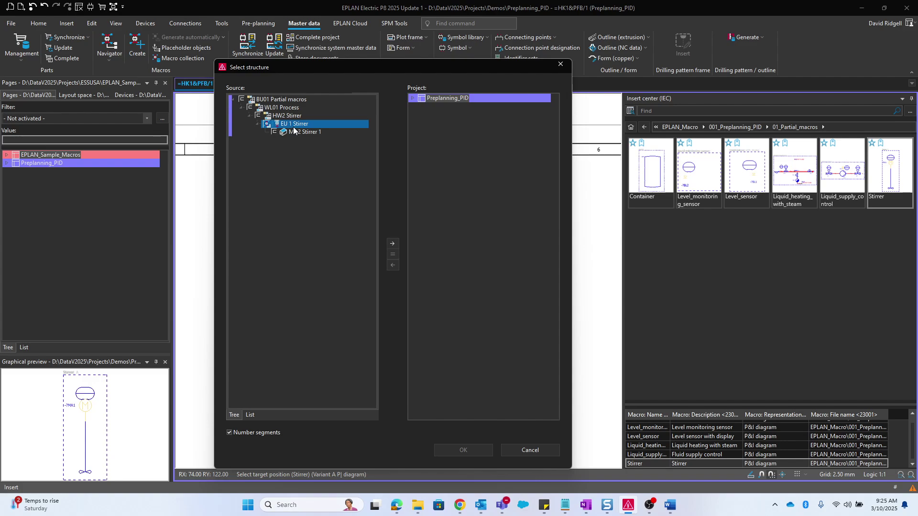
left_click(415, 99)
left_click(392, 244)
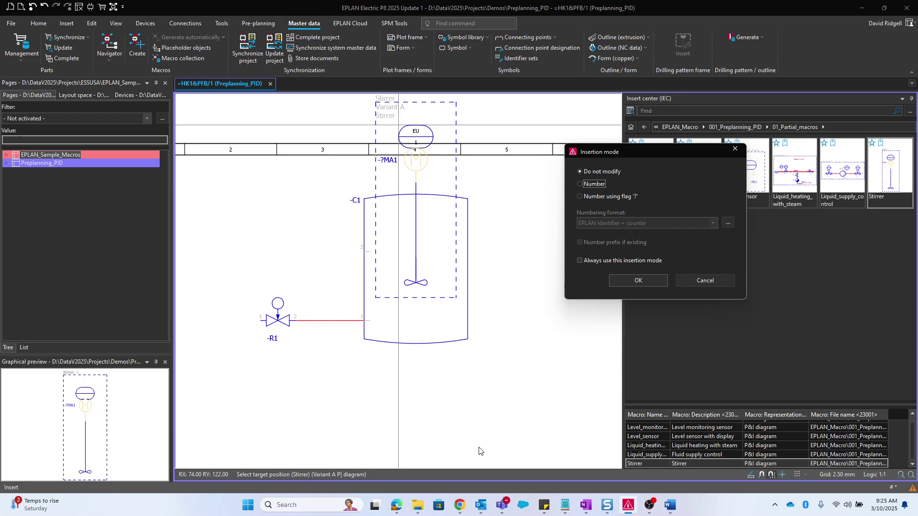
left_click(598, 185)
left_click(656, 285)
Settle the stirrer inside the container and narrow the insert center panel.
scroll(445, 282, "down", 3)
left_click(506, 391)
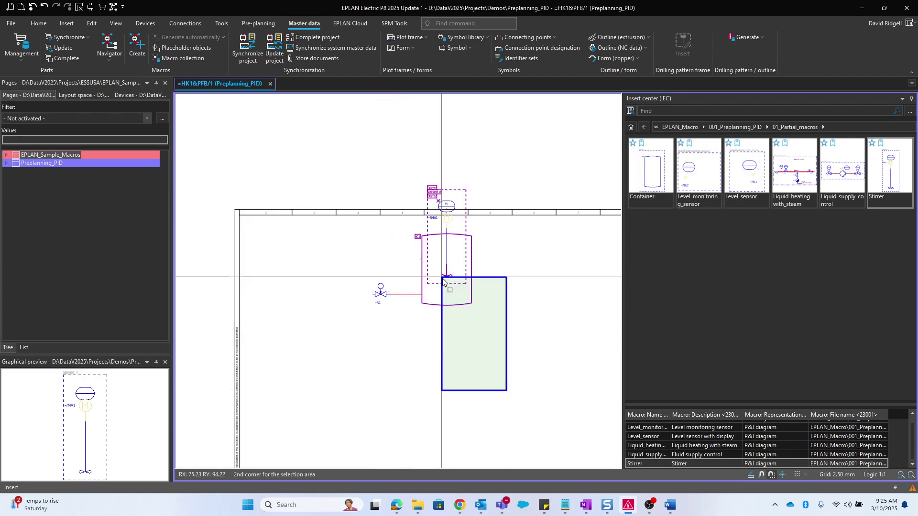
left_click(344, 151)
scroll(550, 388, "down", 1)
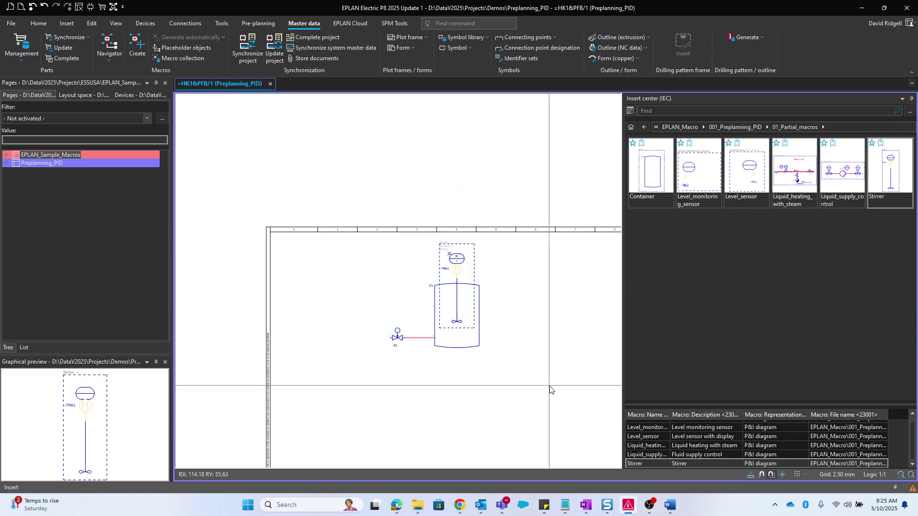
middle_click_drag(550, 390, 610, 276)
left_click_drag(624, 266, 824, 265)
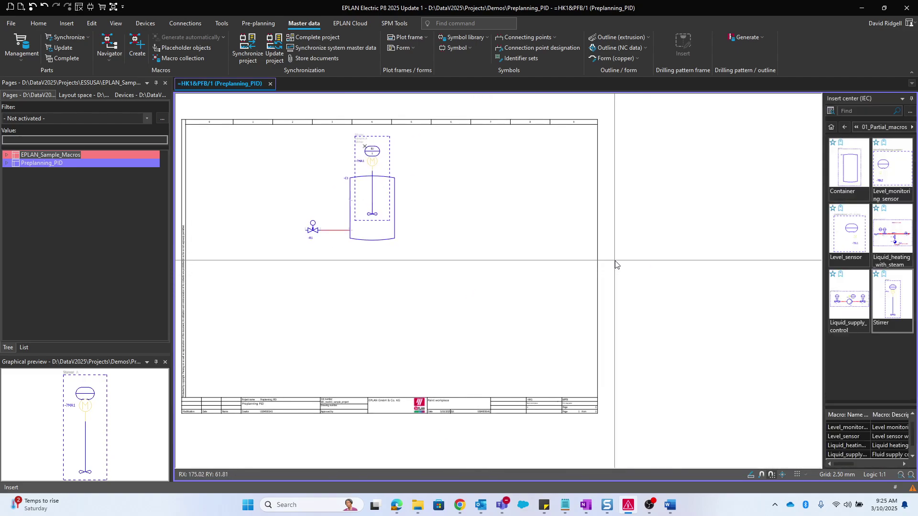
Show the pre-planning navigator with Preplanning_PID and the EU 1 Stirrer segment expanded.
left_click(831, 126)
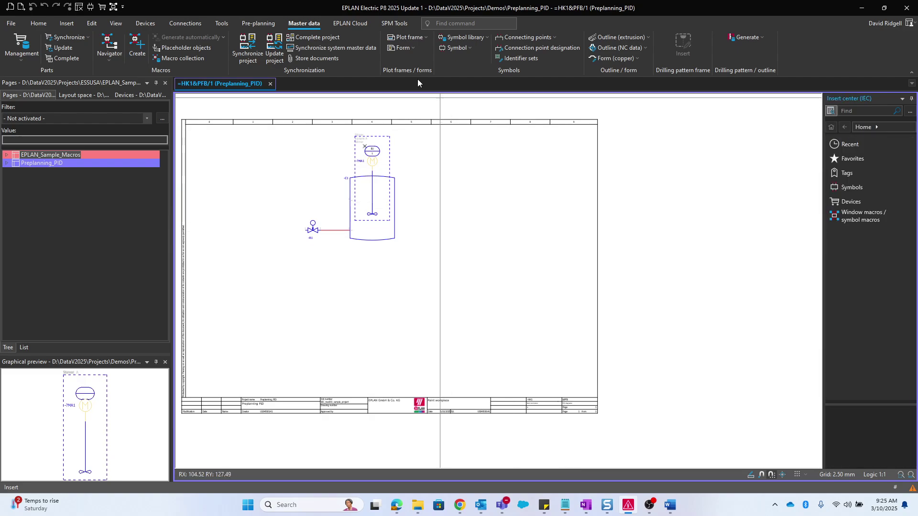
left_click(258, 22)
scroll(387, 160, "up", 3)
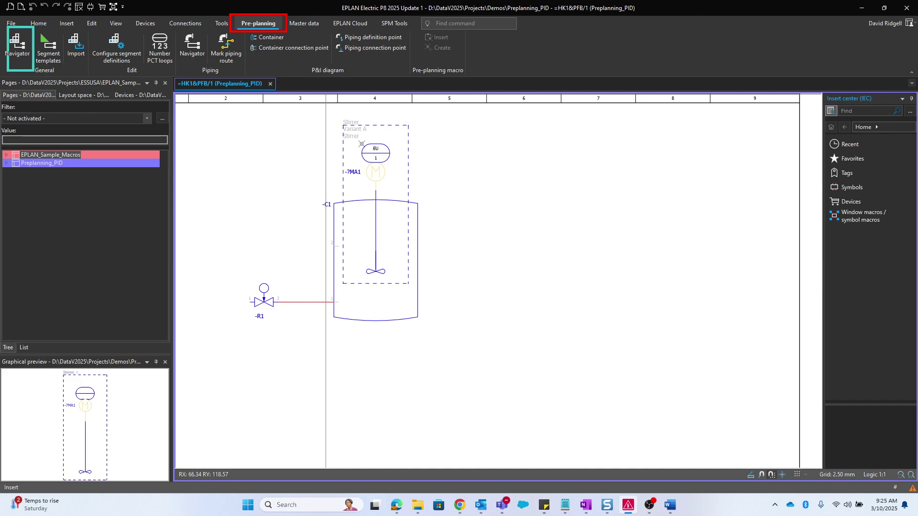
left_click(17, 45)
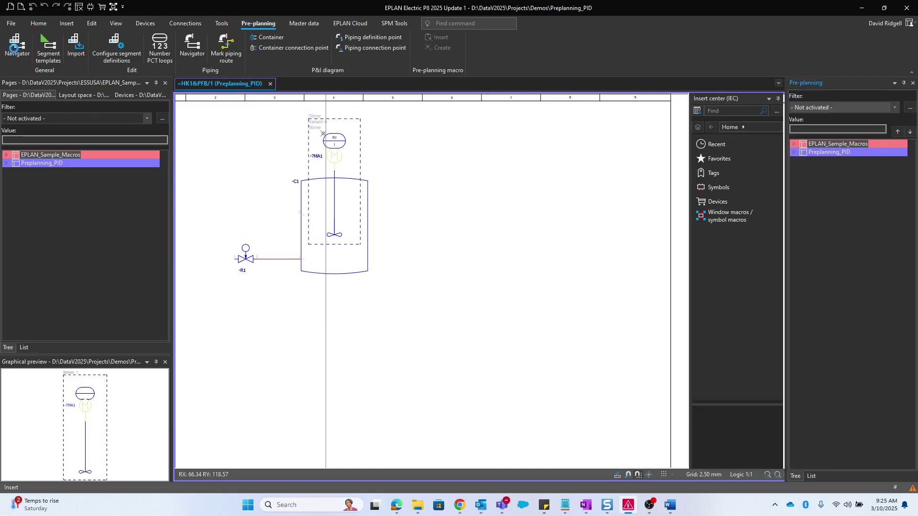
left_click(793, 153)
double_click(831, 161)
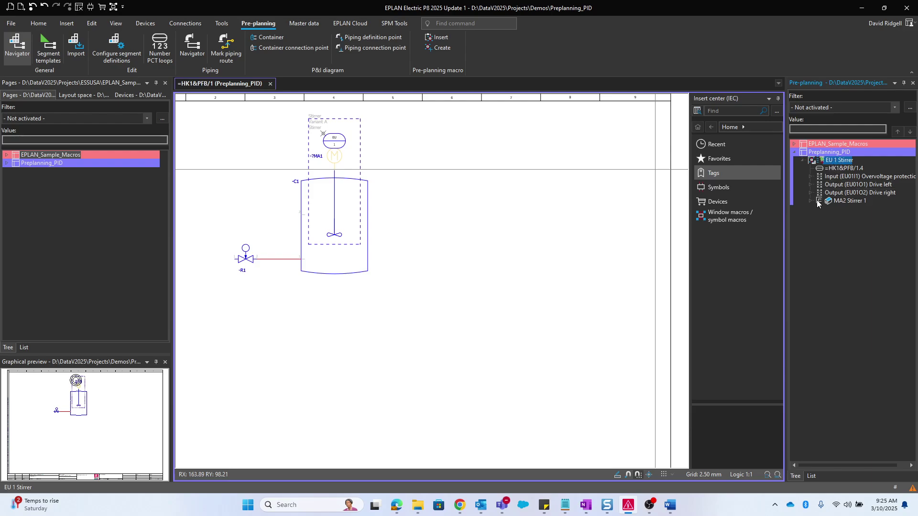
Start a new planning object under Preplanning_PID, browse the PCT loop definitions, then cancel it.
right_click(821, 152)
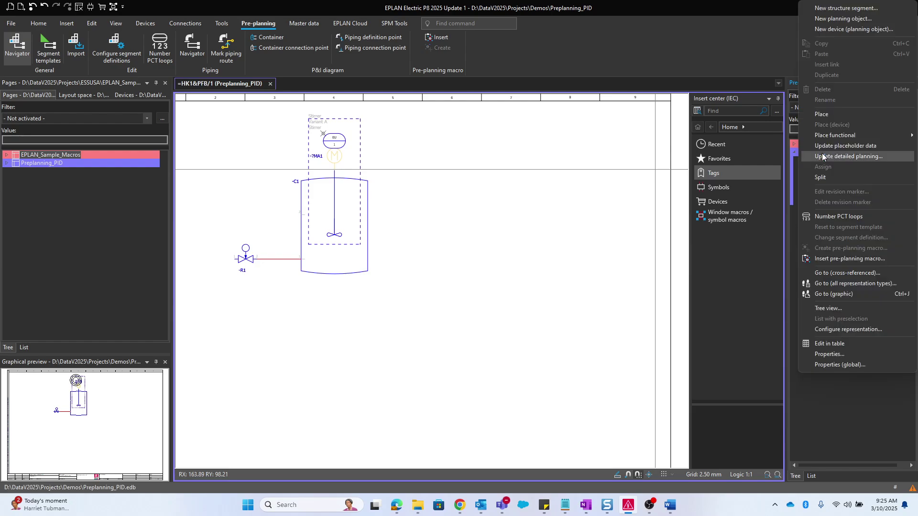
left_click(852, 19)
left_click(557, 160)
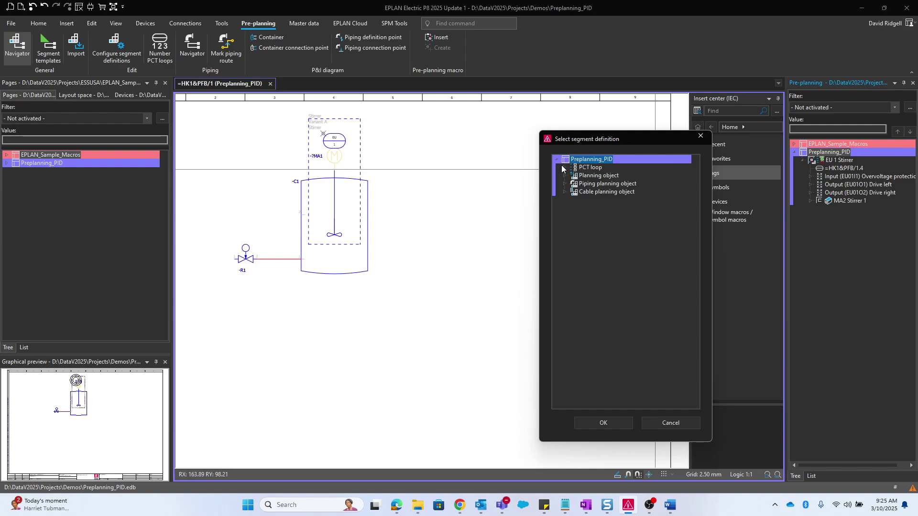
left_click(565, 167)
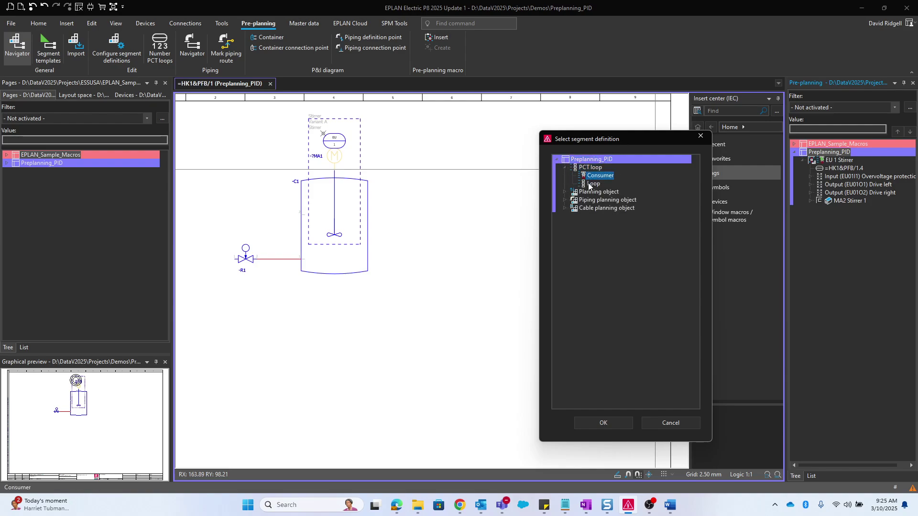
left_click(594, 184)
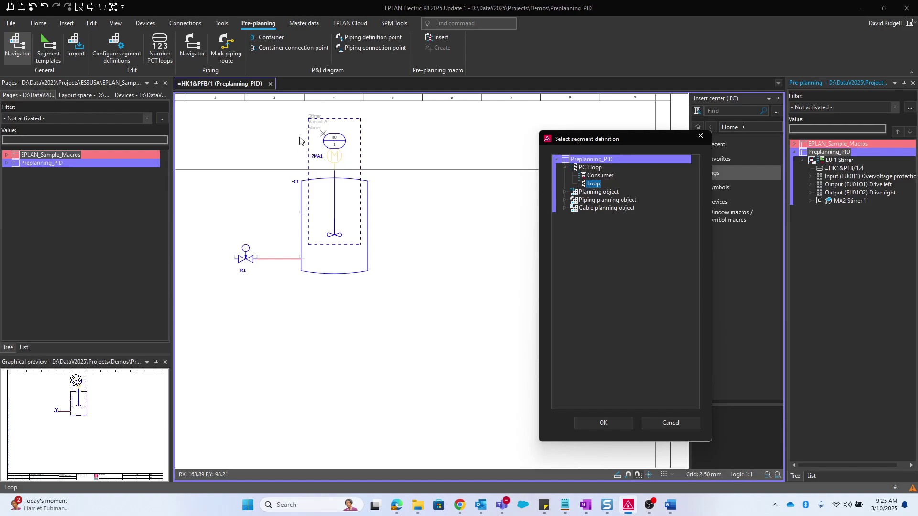
left_click(599, 177)
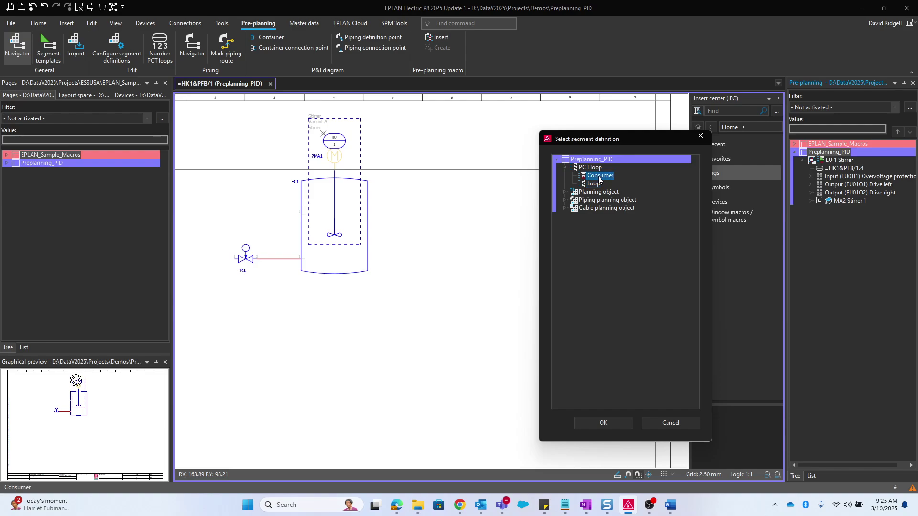
left_click(663, 416)
left_click(816, 163)
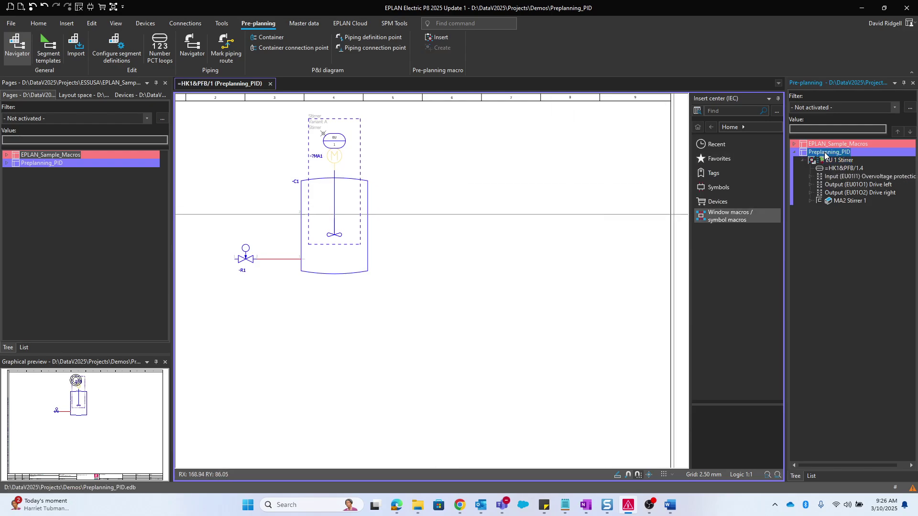
Begin a new structure segment under Preplanning_PID and expand the Structure segment definitions.
right_click(824, 152)
left_click(822, 8)
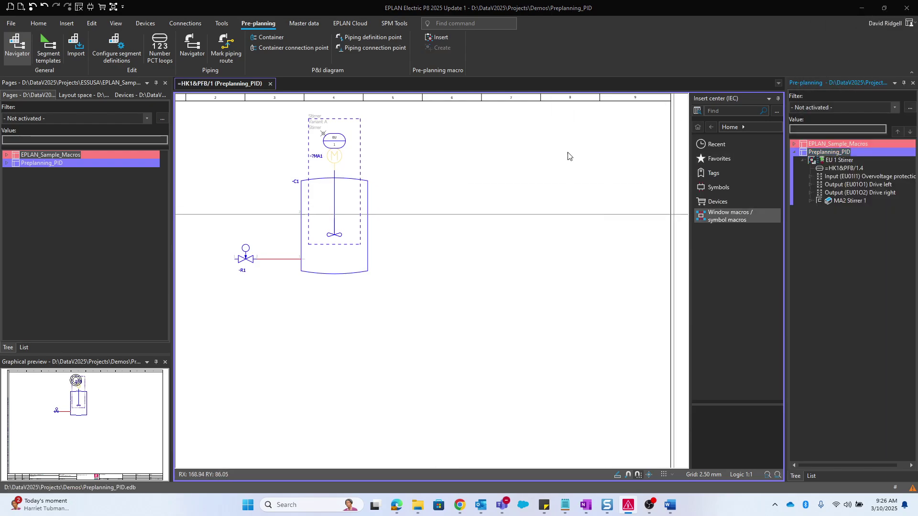
left_click(557, 160)
left_click(566, 168)
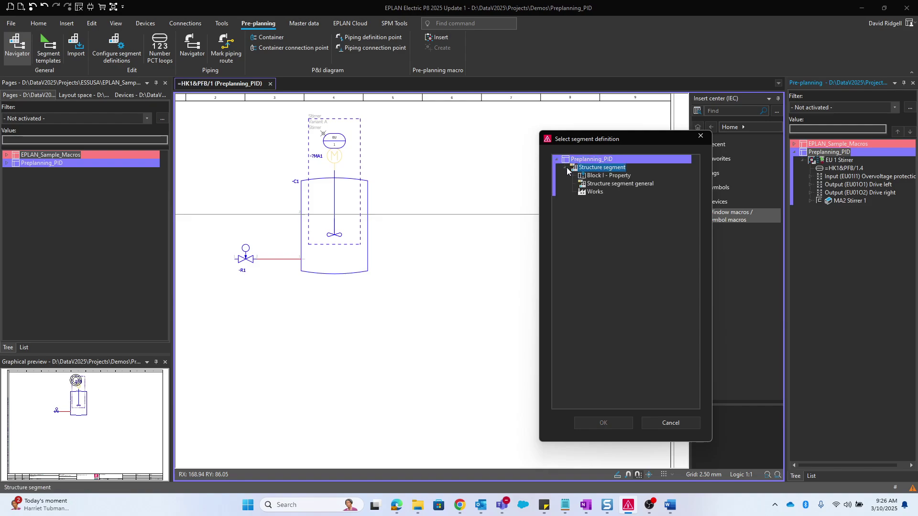
Choose Structure segment general, designate it HK1 and describe it as 'Paint workpiece'.
left_click(629, 184)
double_click(629, 184)
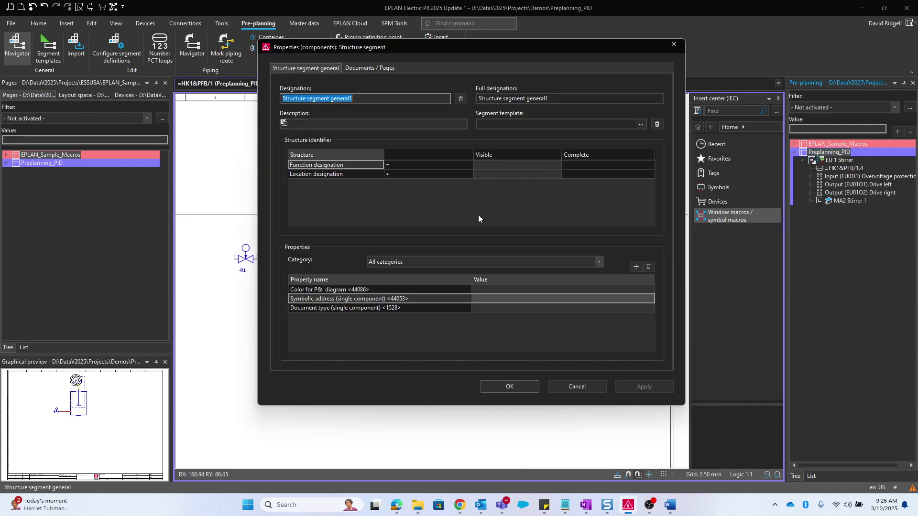
type("H")
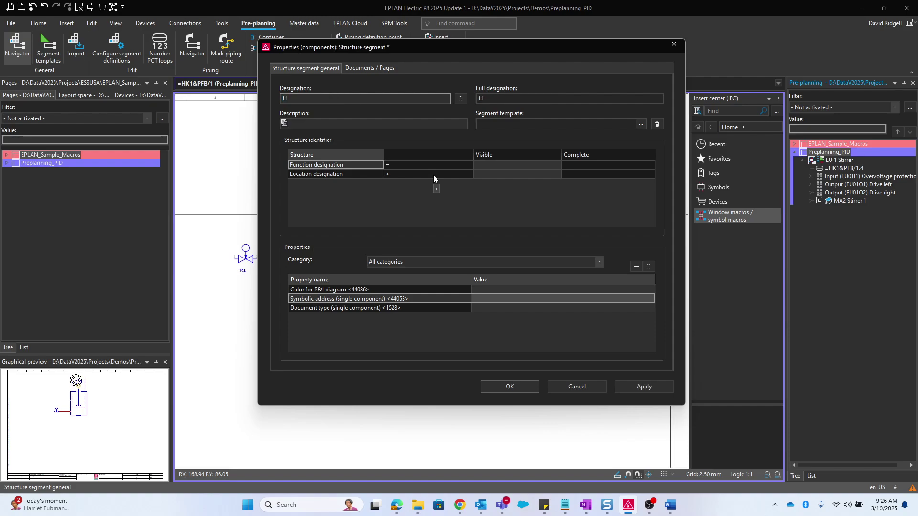
type("K1")
left_click(371, 123)
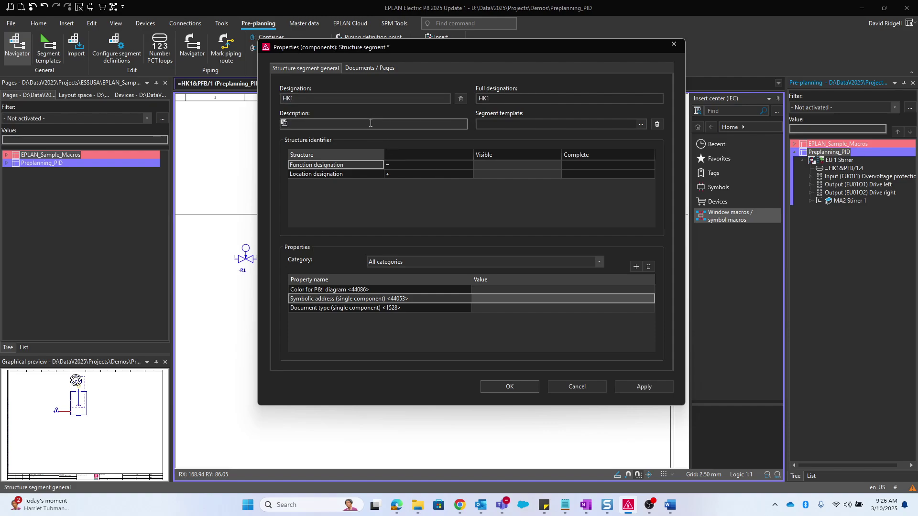
type("Paintworkpiece")
key("Tab")
left_click(304, 125)
Set the segment's function designation to HK1 and its symbolic address to HK1.
left_click(544, 167)
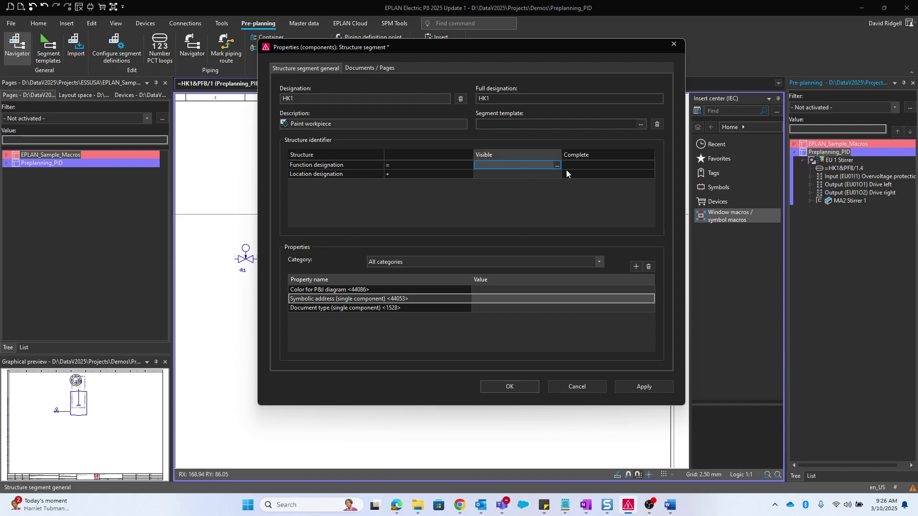
left_click(554, 165)
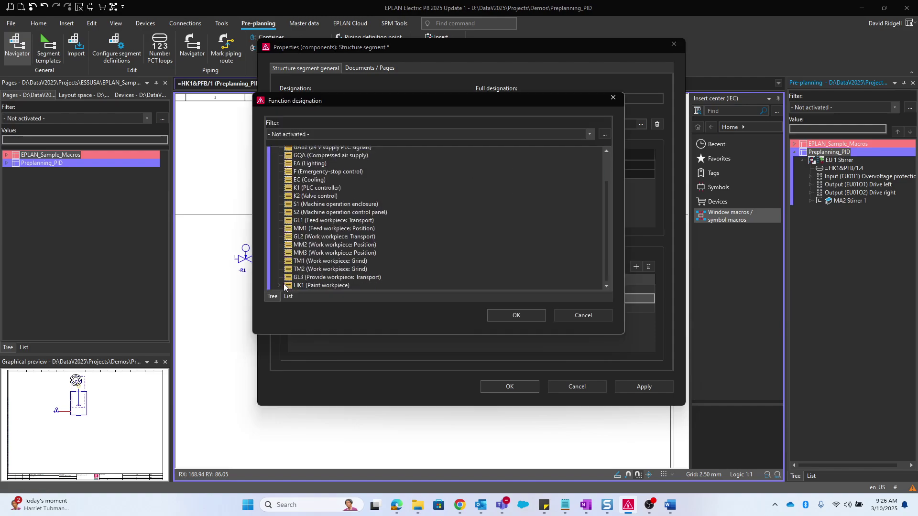
left_click(282, 285)
left_click(321, 255)
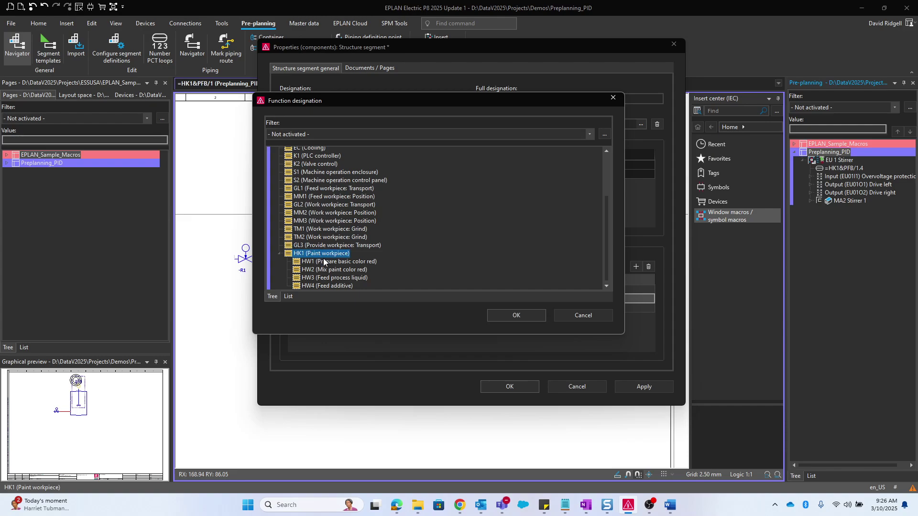
left_click(516, 315)
left_click(454, 299)
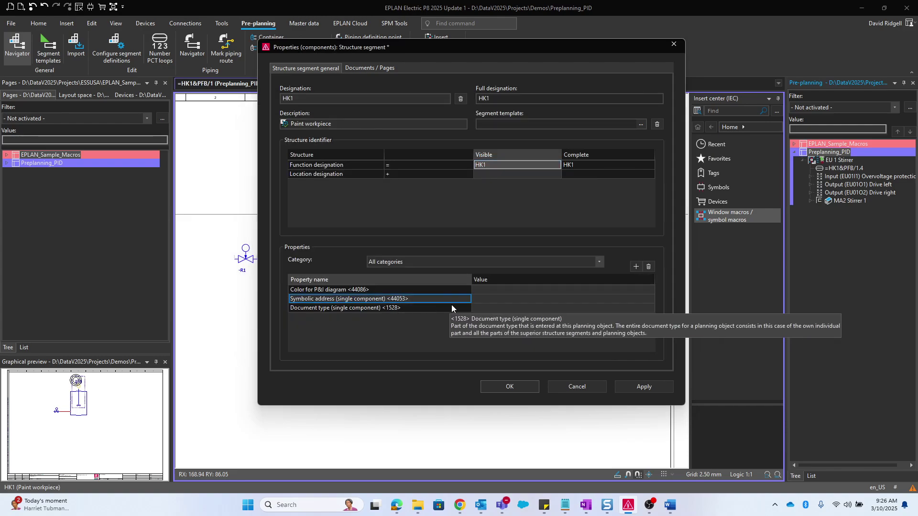
left_click(490, 299)
type("HK1")
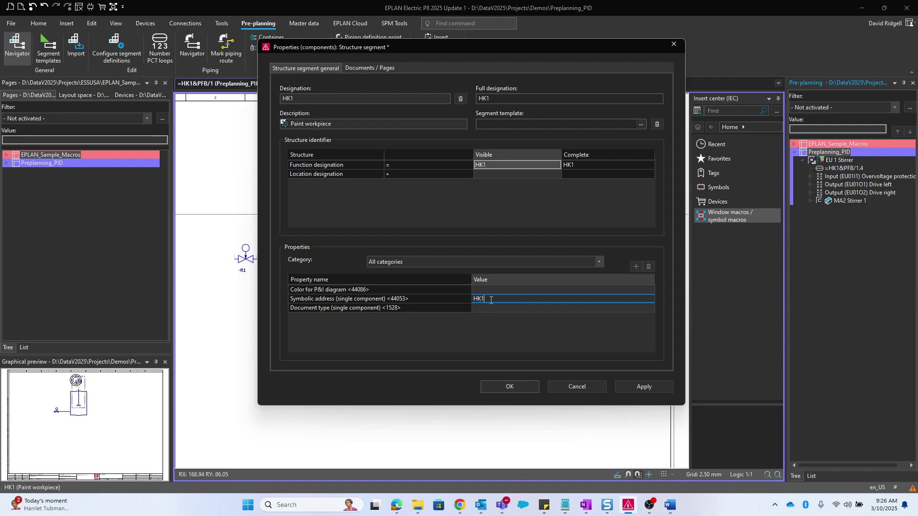
left_click(408, 308)
left_click(364, 300)
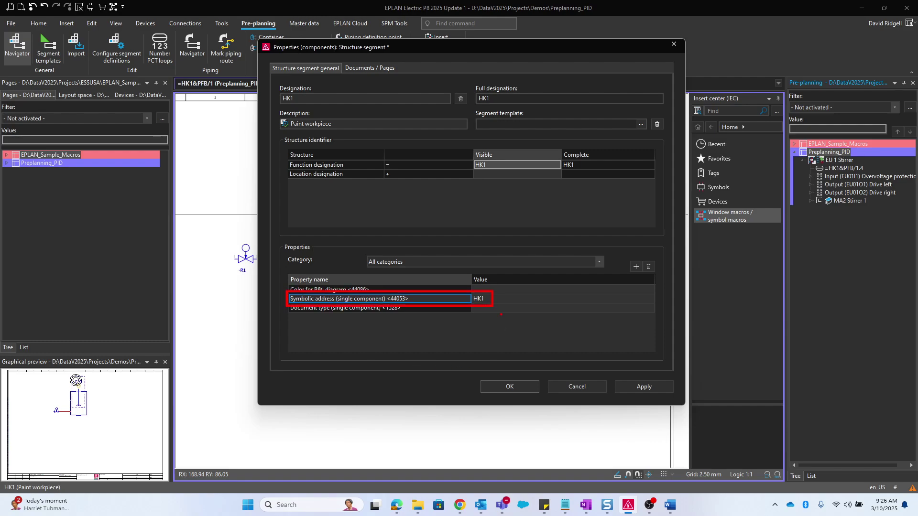
left_click(497, 298)
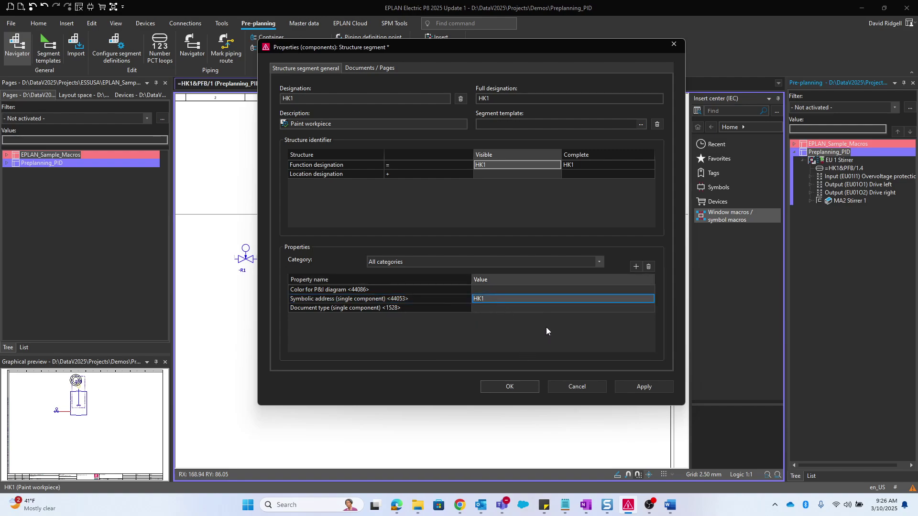
Save HK1, then start a sub-segment HW1 under it described as 'Paint color red'.
left_click(518, 386)
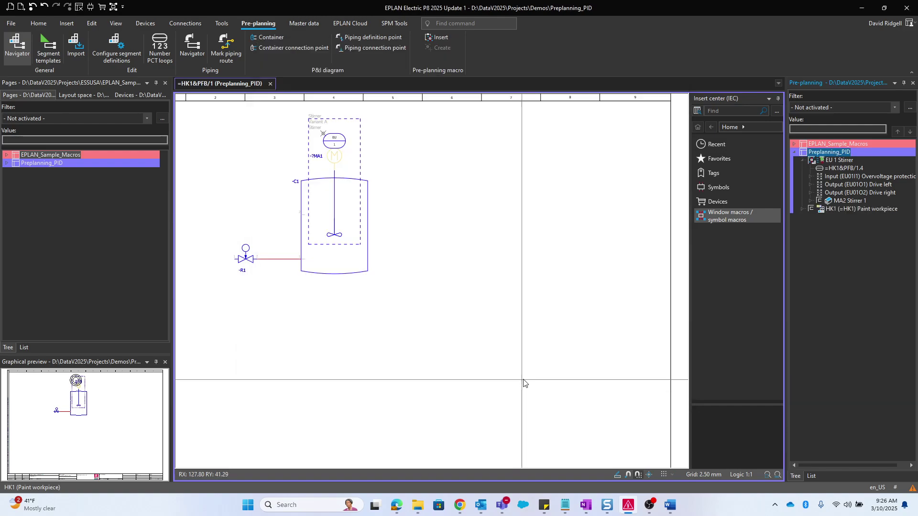
left_click(826, 211)
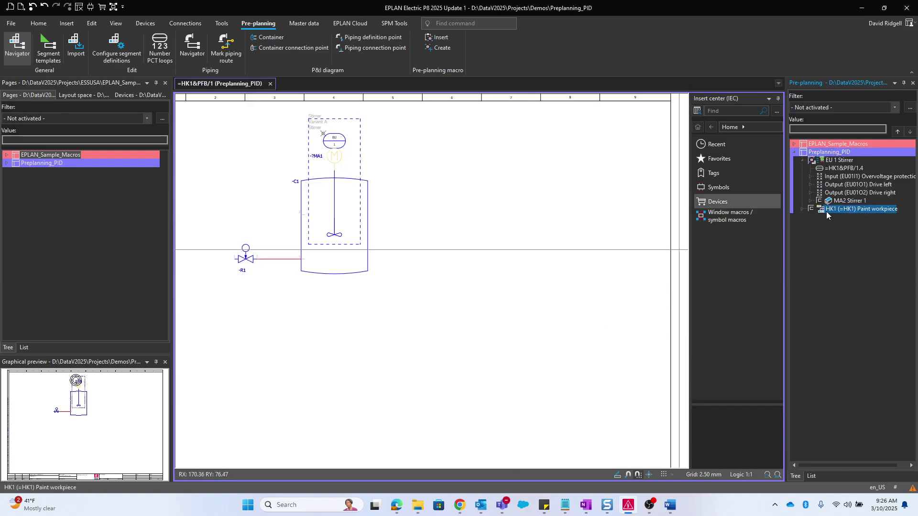
right_click(833, 210)
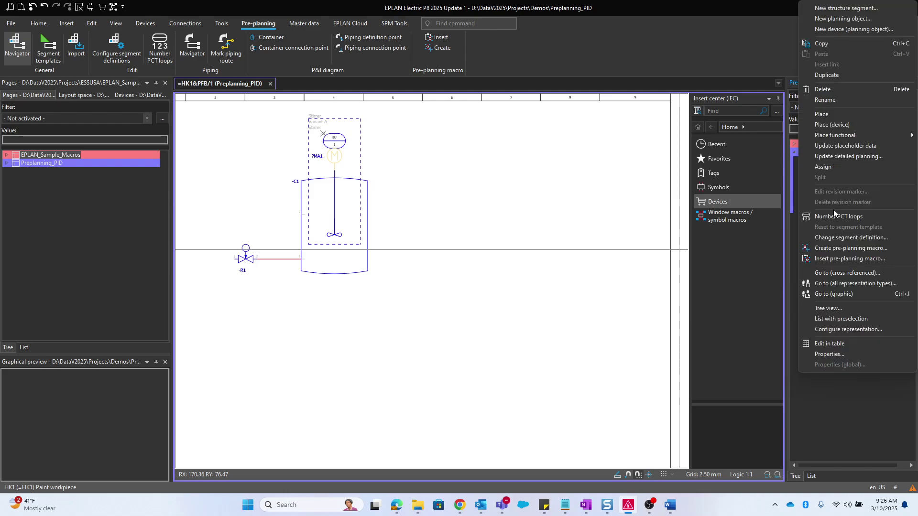
left_click(836, 9)
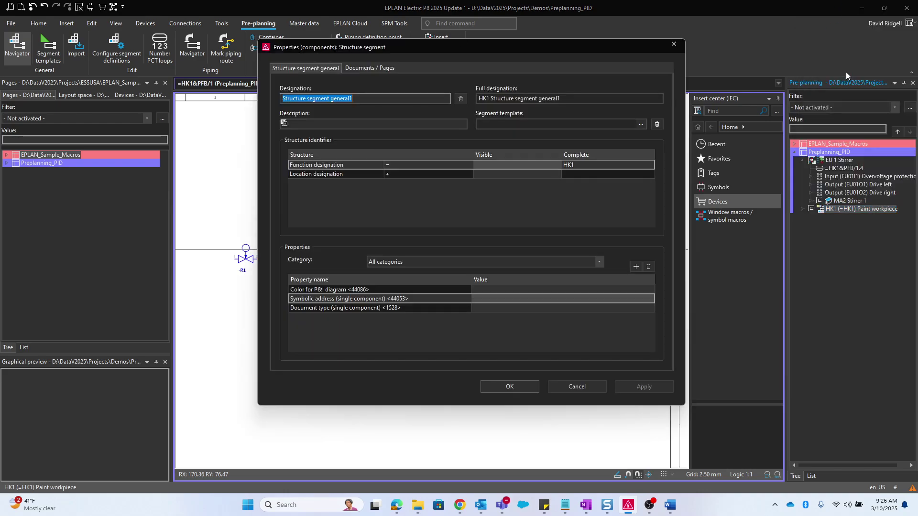
type("HW1")
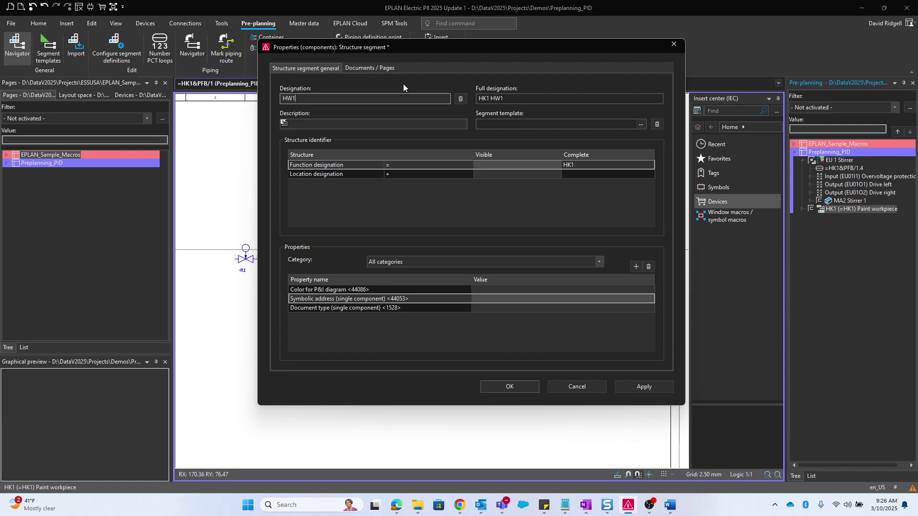
left_click(353, 125)
type("Paint color red")
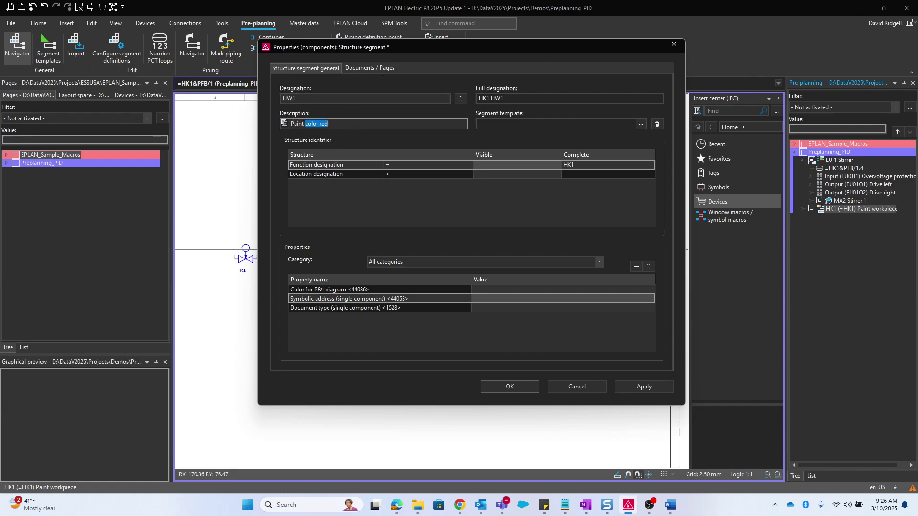
key("Tab")
Give HW1 function designation HK1.HW1 and symbolic address HW1, then save it.
left_click(557, 165)
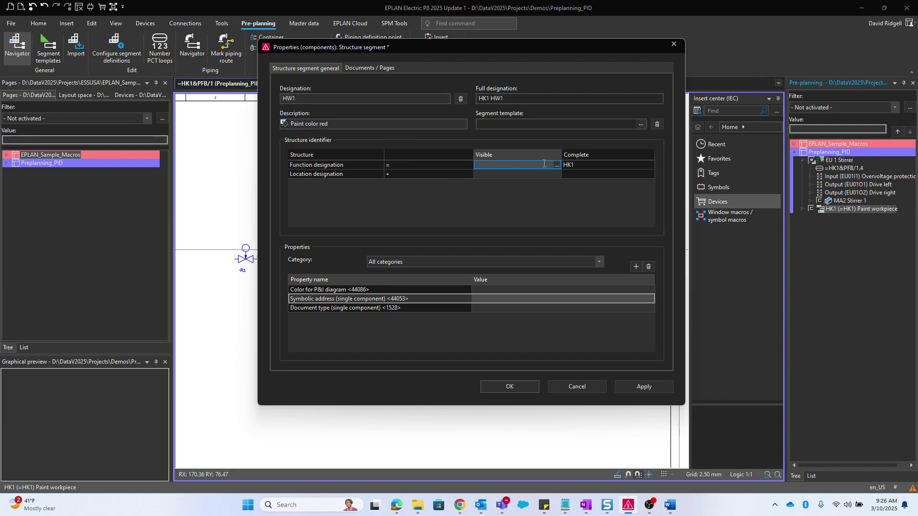
left_click(278, 285)
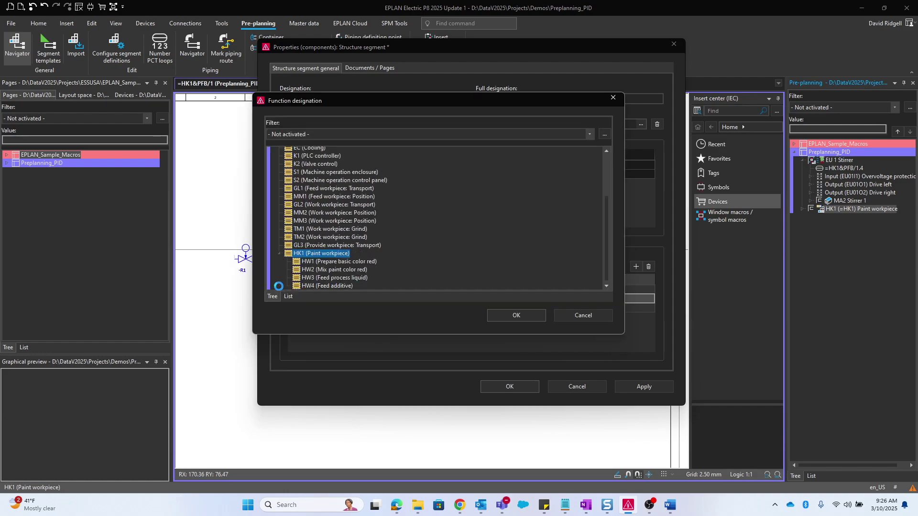
left_click(325, 258)
left_click(500, 314)
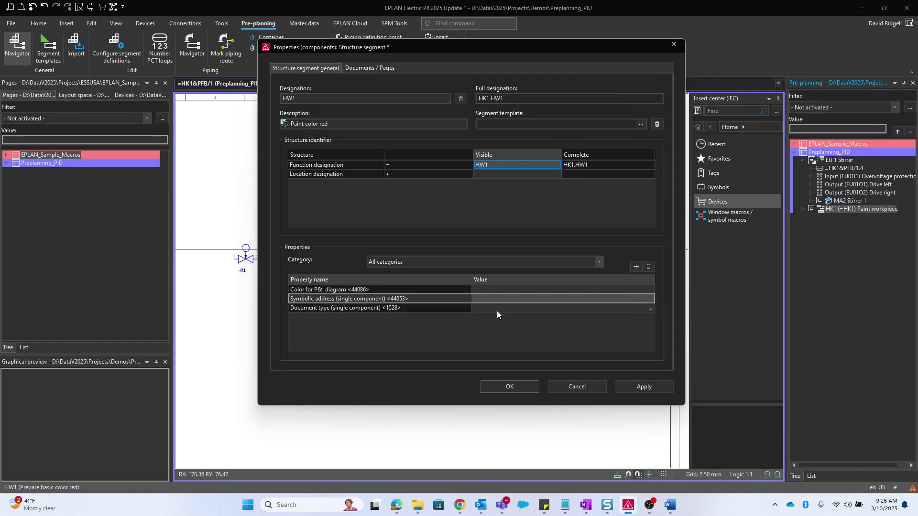
left_click(521, 299)
type("HW1")
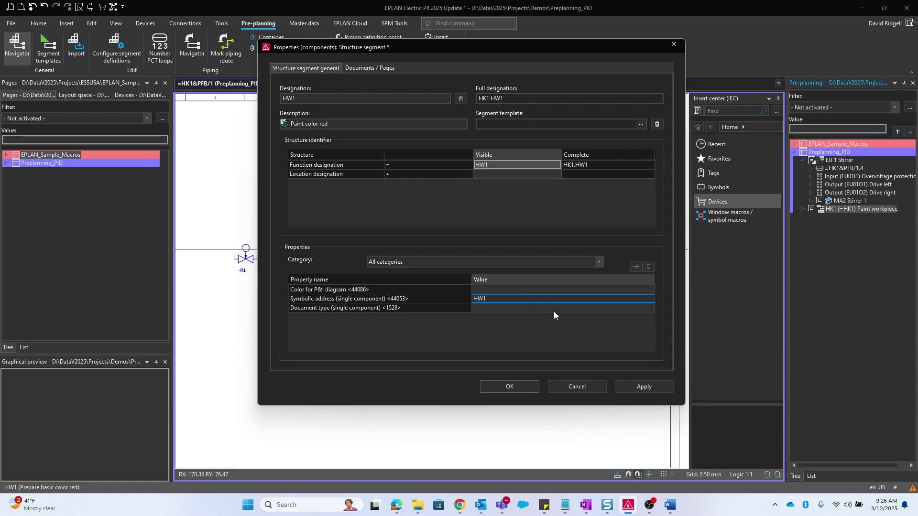
left_click(492, 384)
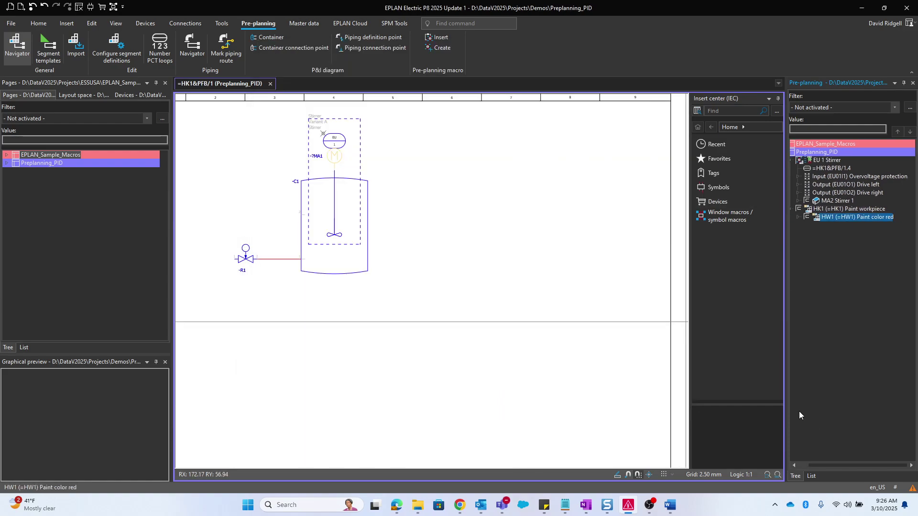
Widen the Pre-planning tree and drag EU 1 Stirrer onto the HW1 'Paint color red' node.
left_click_drag(785, 394, 741, 394)
left_click(773, 162)
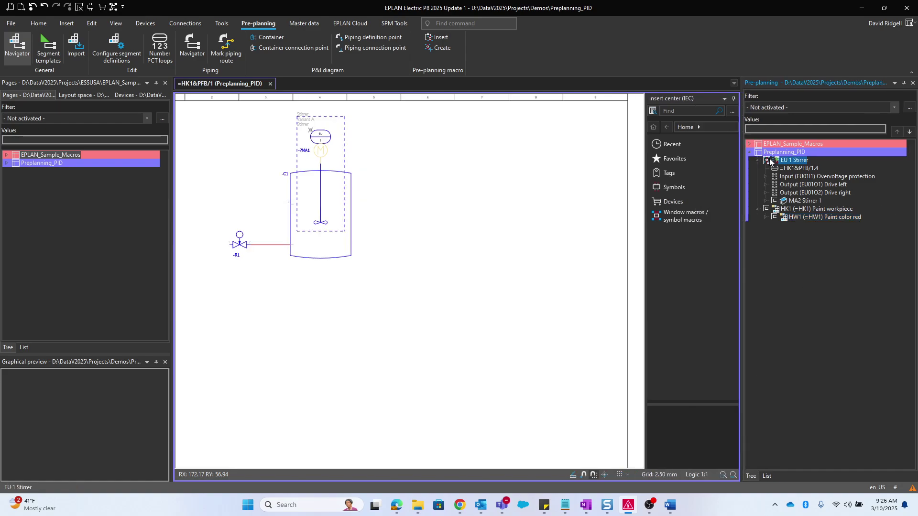
left_click_drag(775, 165, 806, 218)
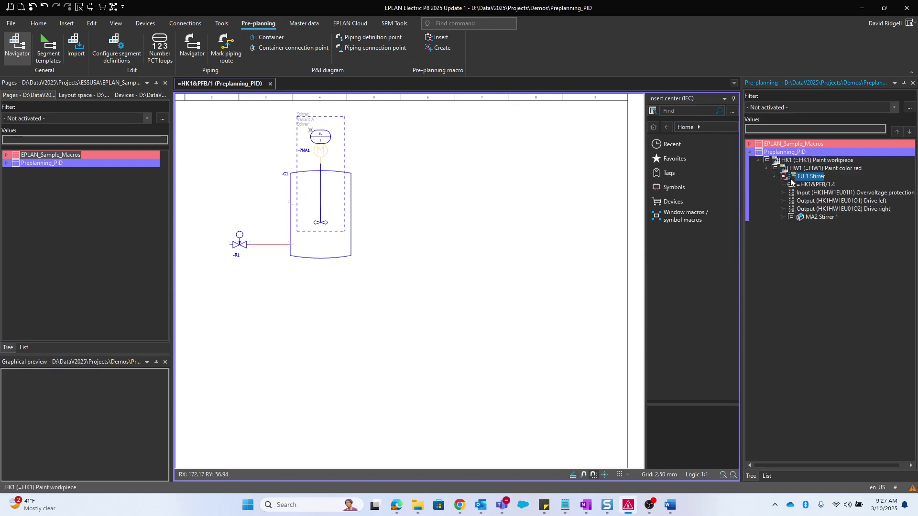
left_click(796, 160)
left_click(802, 178)
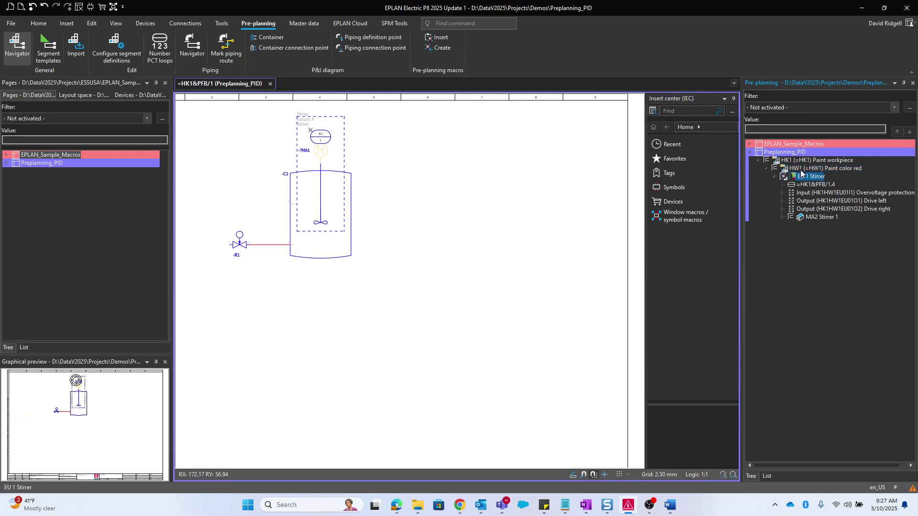
left_click(803, 169)
left_click(804, 178)
left_click(825, 169)
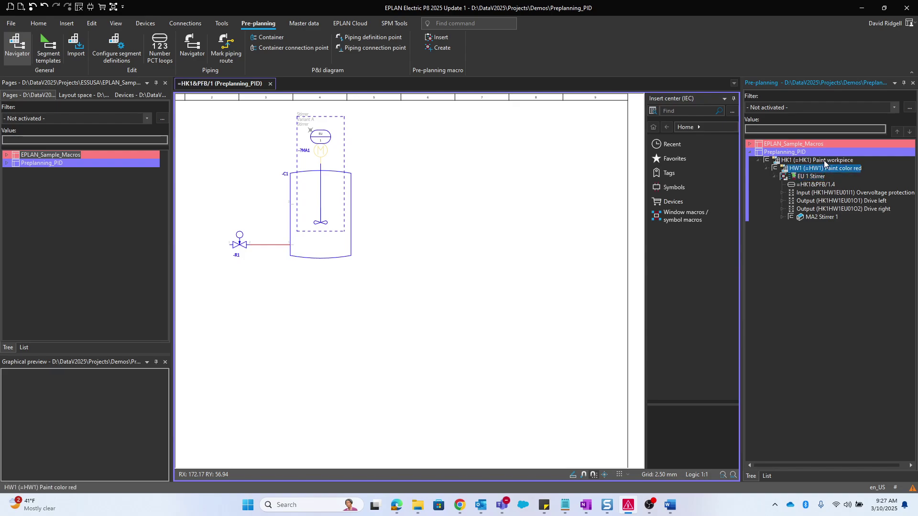
left_click(819, 177)
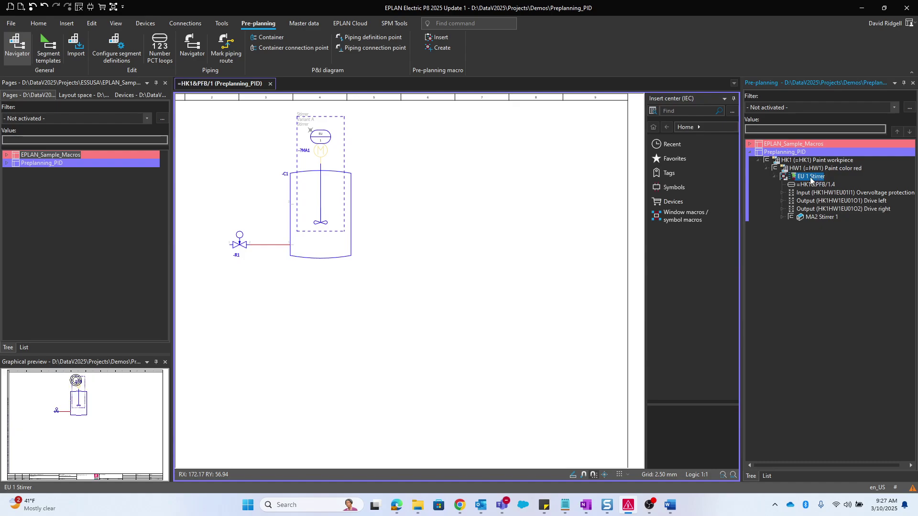
Open EU 1 Stirrer's PCT loop properties, scroll the Consumer properties, and display its macro.
right_click(814, 178)
left_click(836, 354)
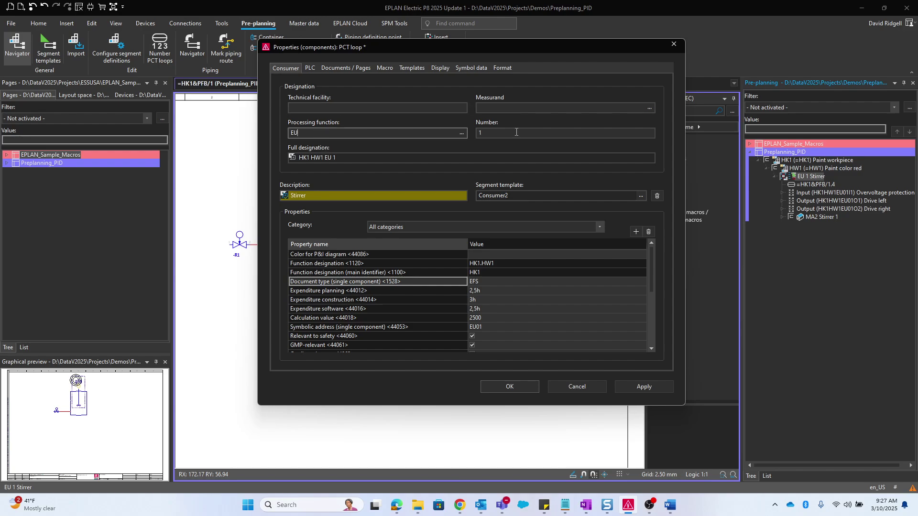
left_click(516, 133)
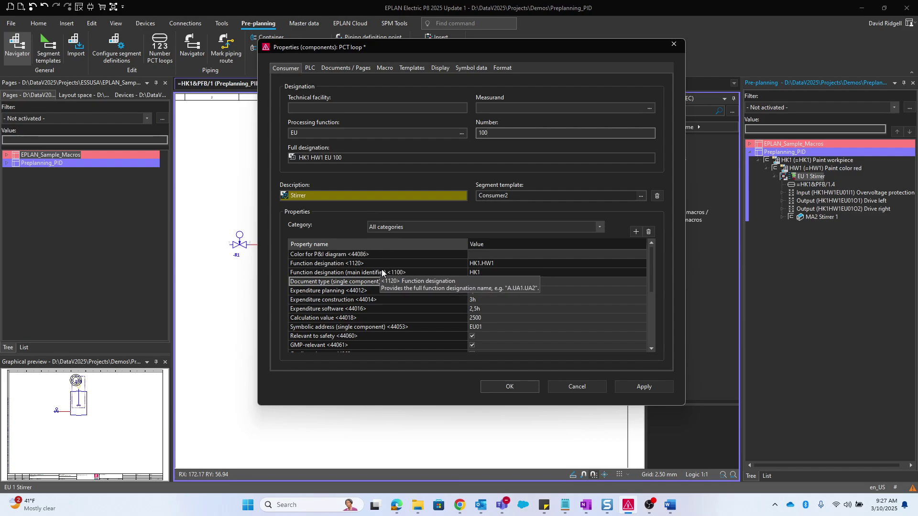
scroll(477, 307, "down", 1)
scroll(502, 291, "down", 3)
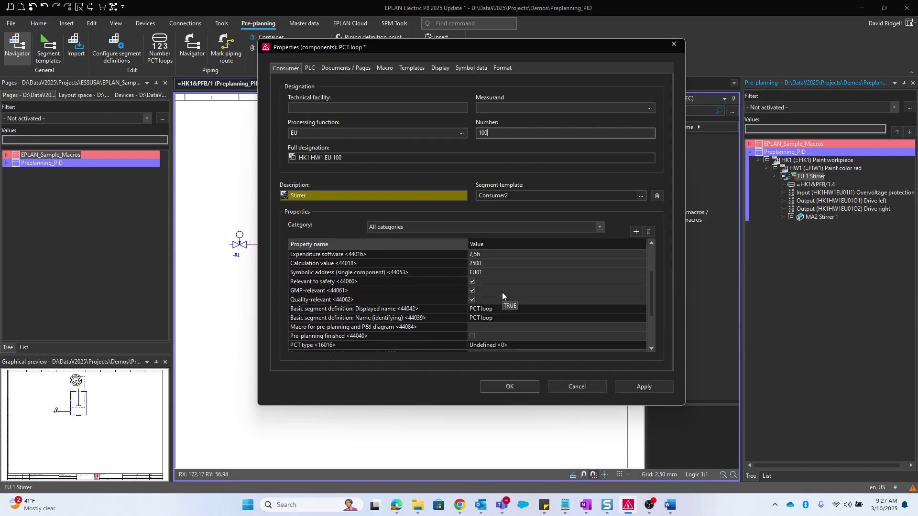
scroll(528, 303, "down", 2)
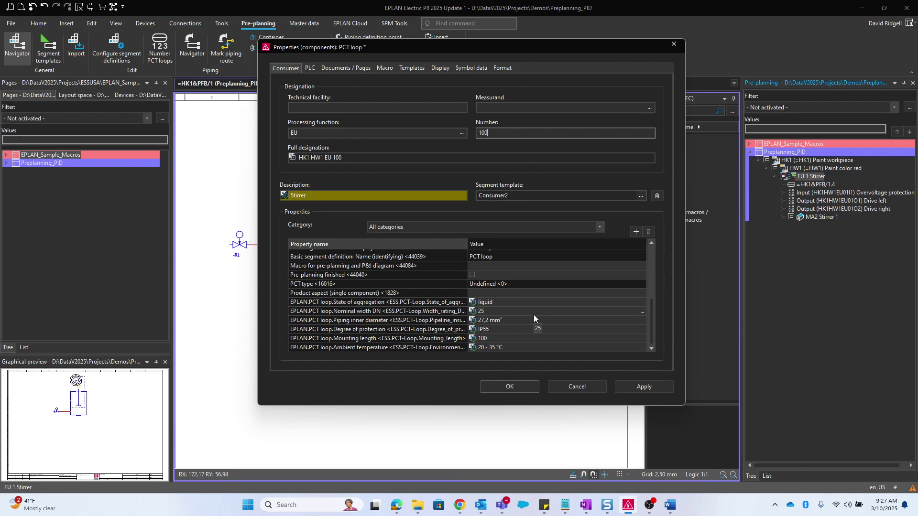
scroll(554, 320, "up", 5)
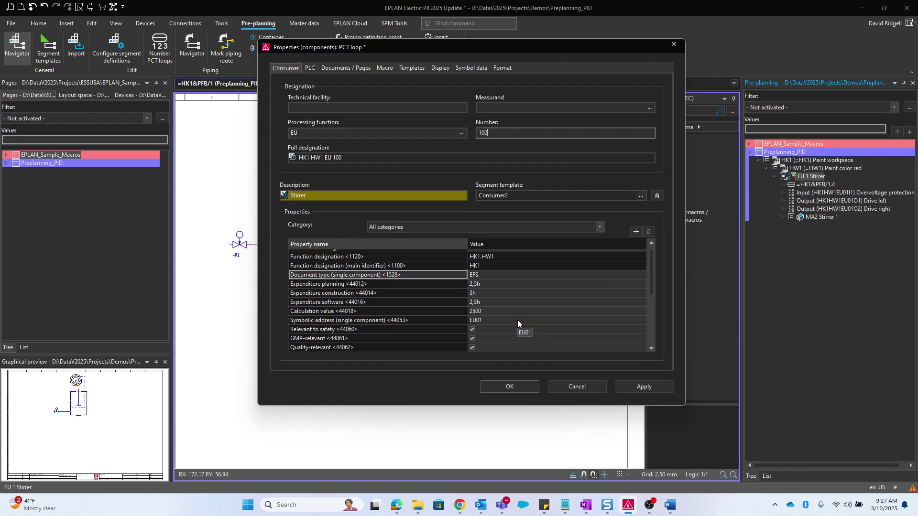
scroll(517, 320, "up", 1)
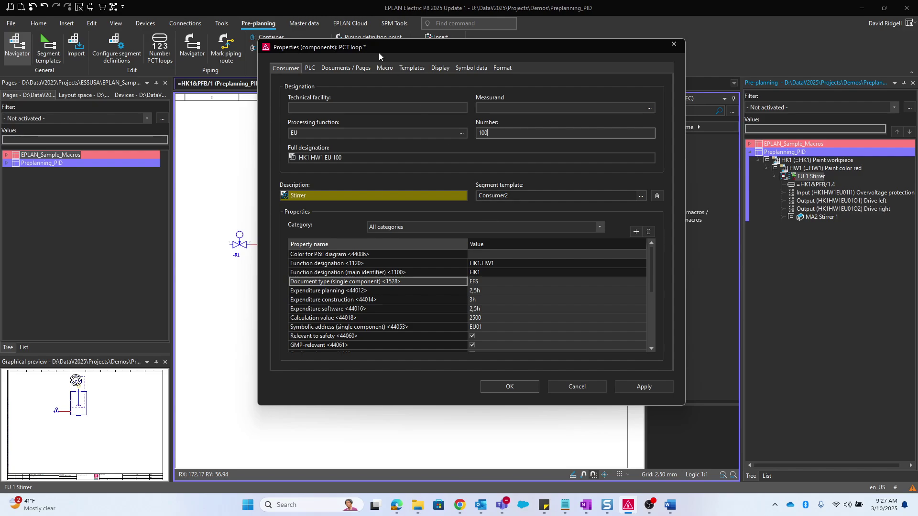
left_click(385, 68)
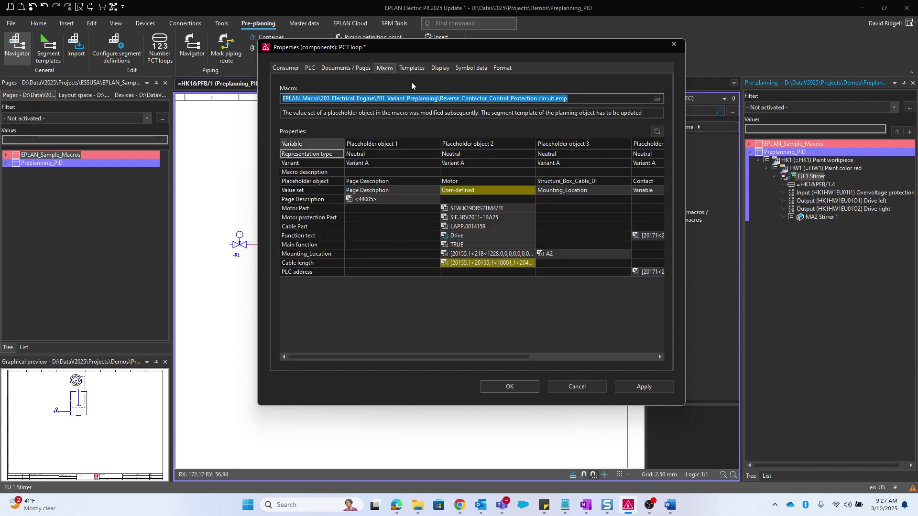
Inspect the Reverse_Contactor_Control_Protection macro path and the three placeholder object columns.
left_click(411, 98)
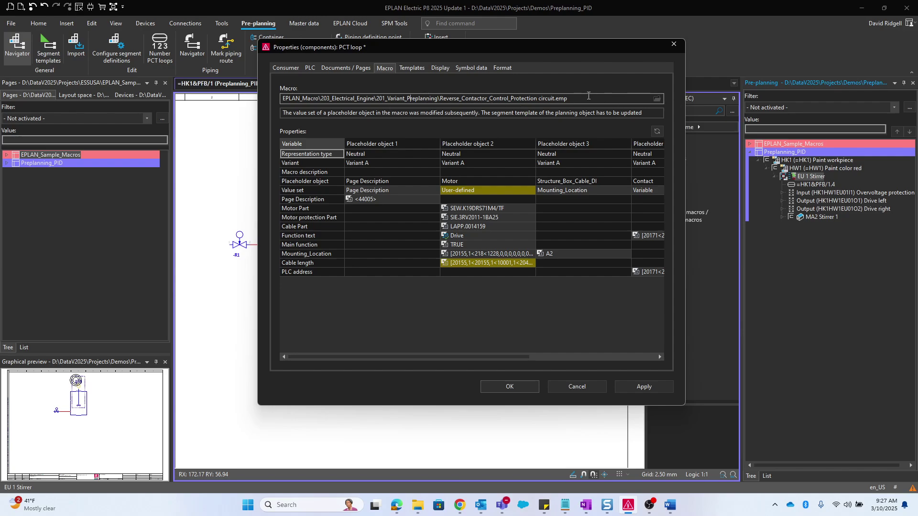
left_click_drag(587, 98, 282, 99)
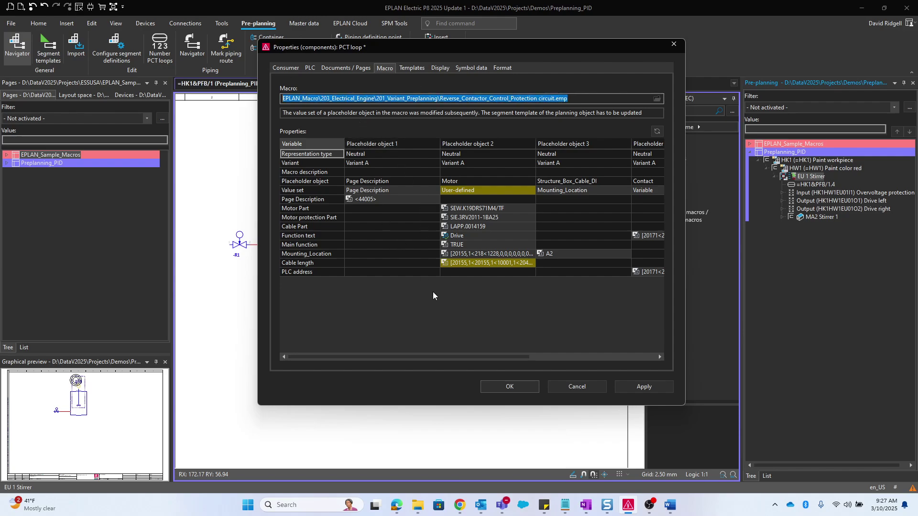
left_click_drag(434, 356, 410, 187)
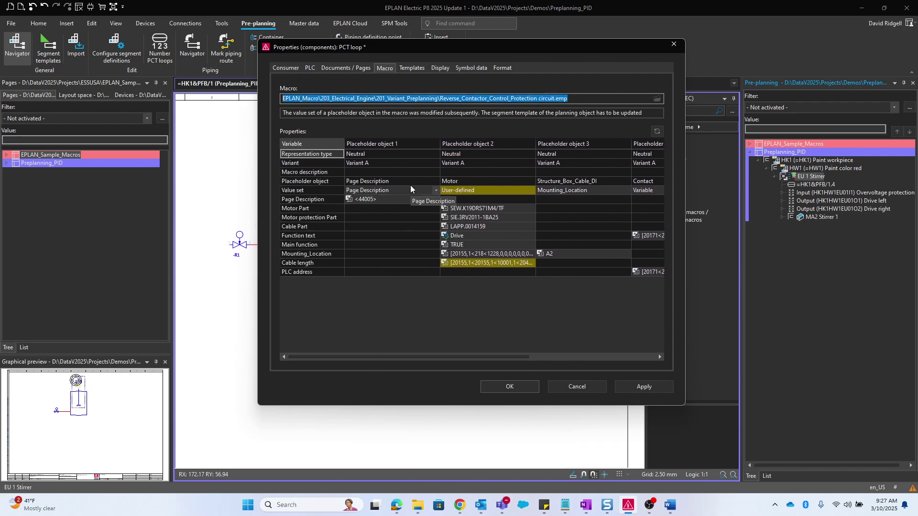
left_click(388, 143)
left_click(480, 142)
left_click(570, 142)
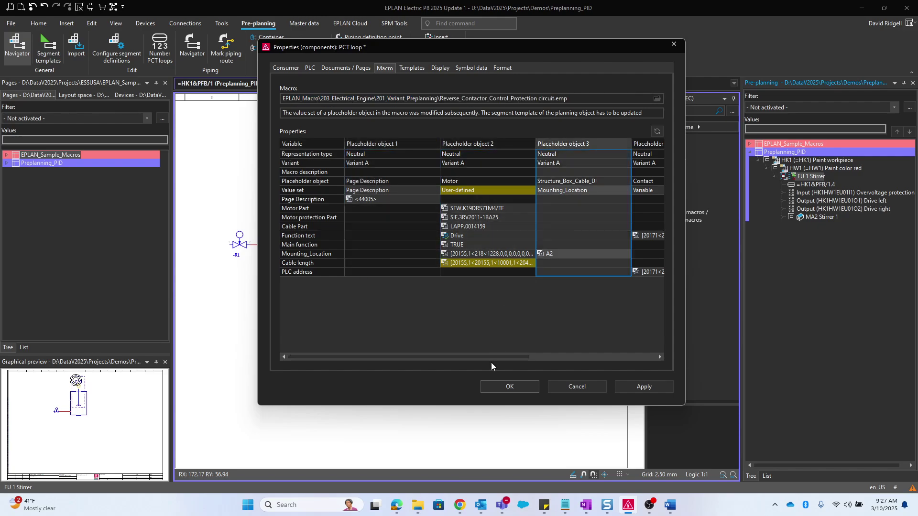
left_click_drag(486, 358, 334, 211)
Review placeholder 1's Page Description format without changes, then view the empty function template list.
left_click(313, 200)
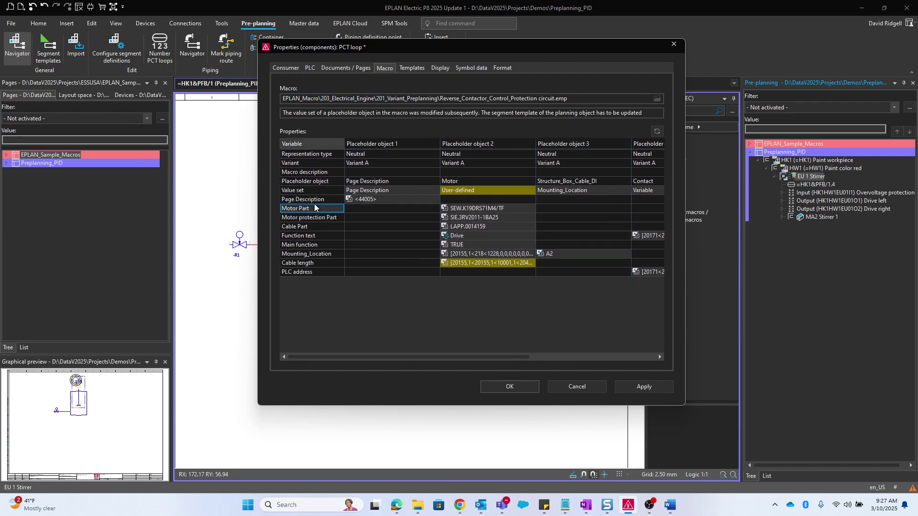
left_click(383, 199)
left_click(435, 200)
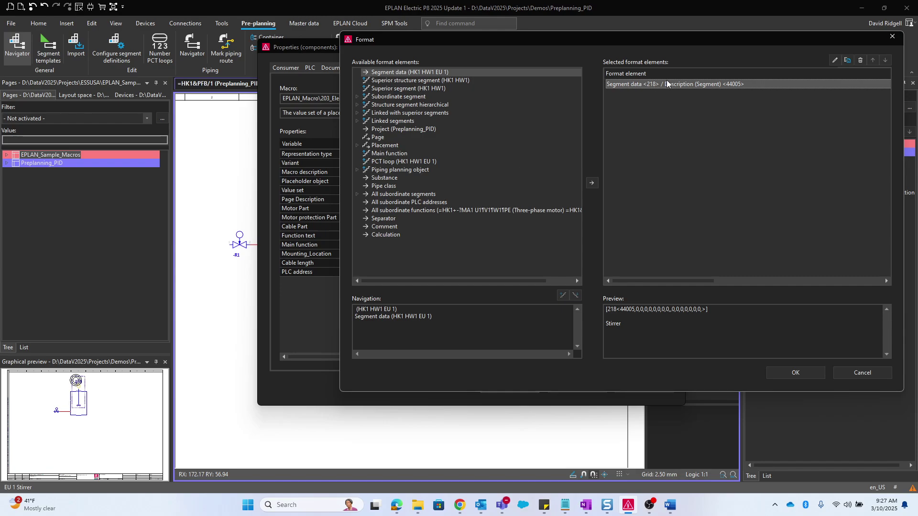
left_click_drag(638, 43, 431, 61)
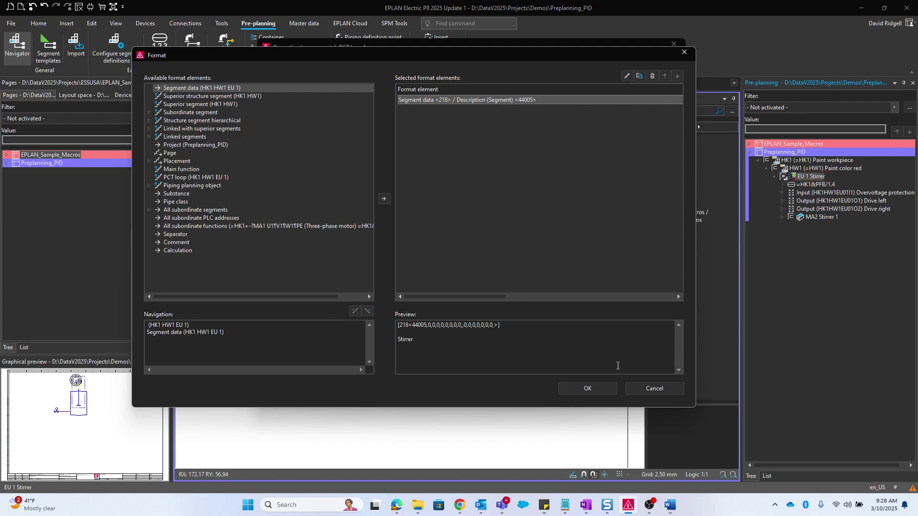
left_click(654, 388)
left_click(407, 68)
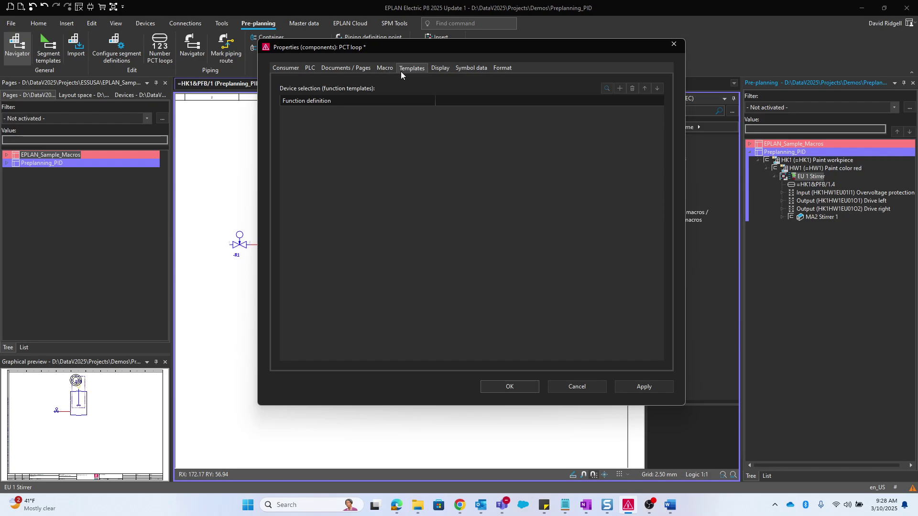
Cancel the PCT loop properties and confirm MA2 Stirrer 1 uses the Three-phase motor template.
left_click(572, 390)
left_click(782, 217)
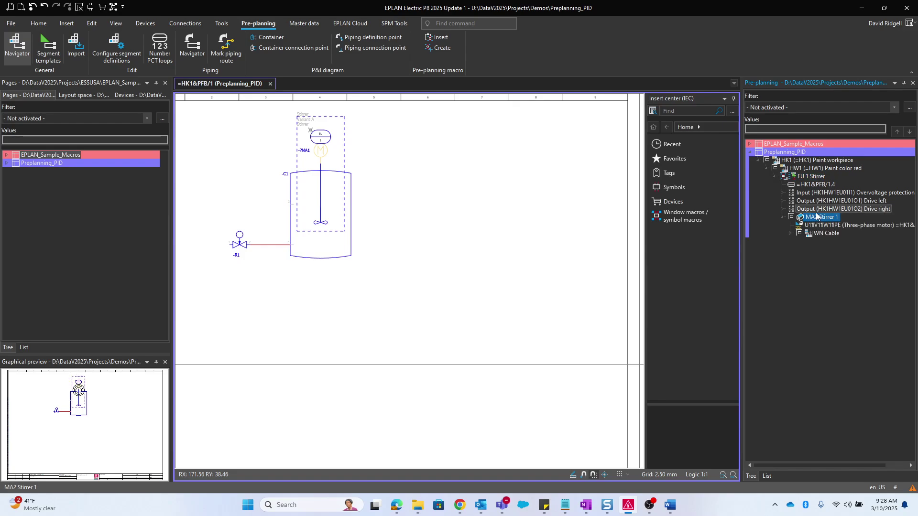
left_click(817, 217)
right_click(821, 220)
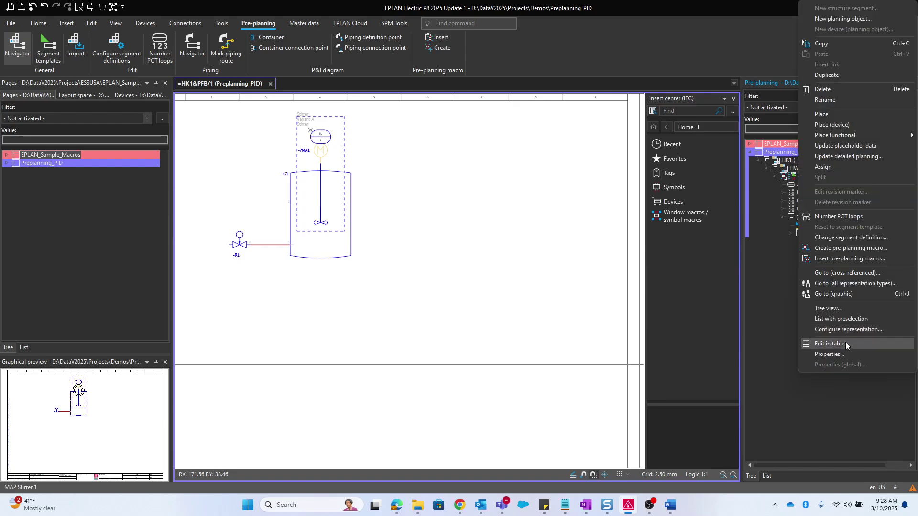
left_click(823, 353)
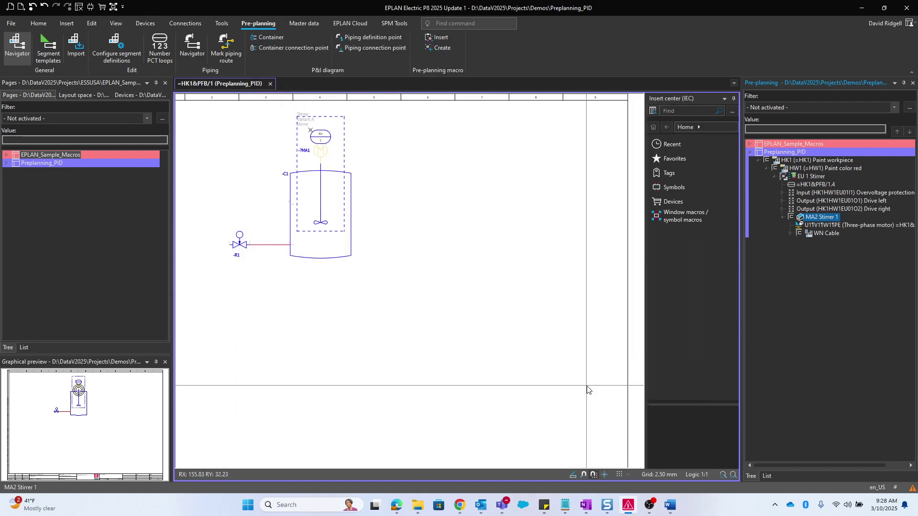
left_click(586, 386)
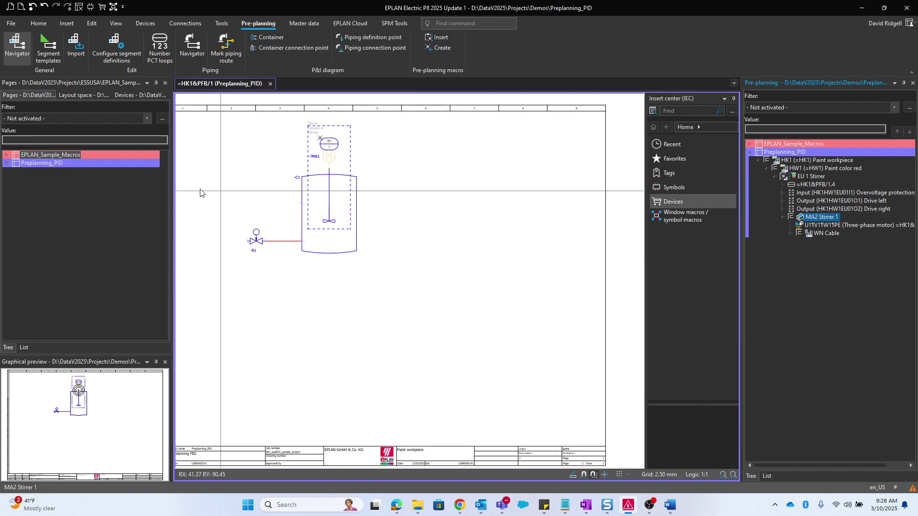
left_click(7, 163)
Create a new page under HK1 with function designation HK1.HW1.
right_click(39, 165)
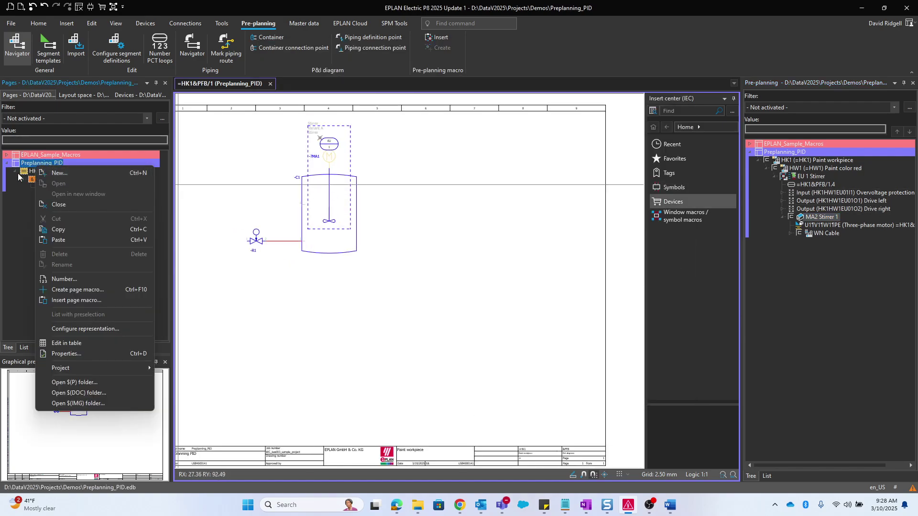
left_click(58, 171)
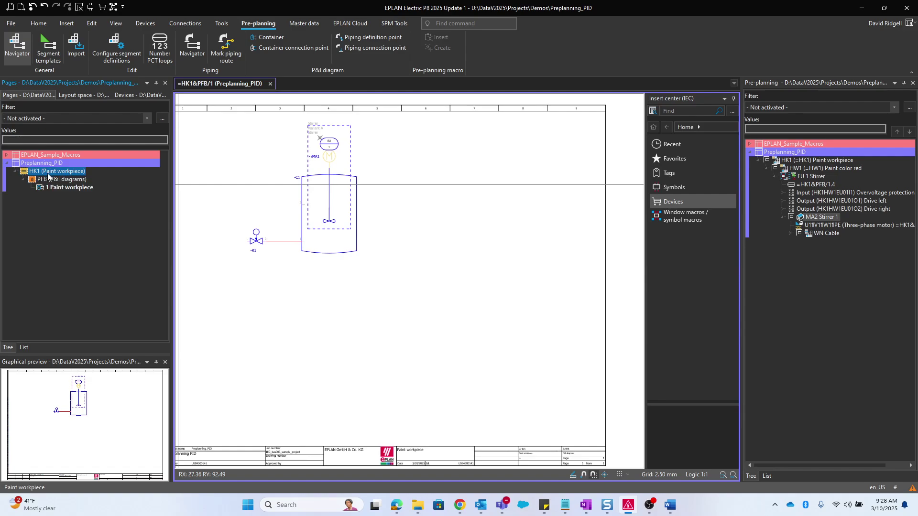
right_click(50, 176)
left_click(59, 176)
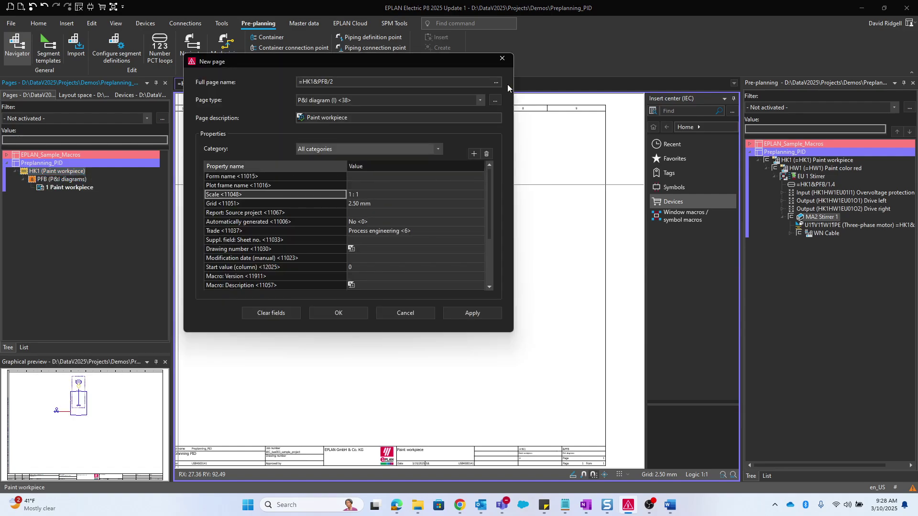
left_click(497, 82)
left_click(546, 271)
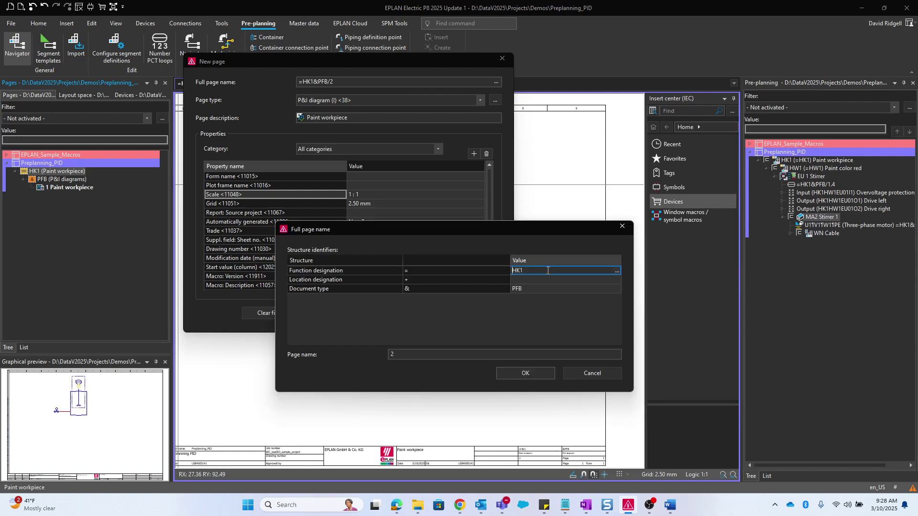
left_click(616, 270)
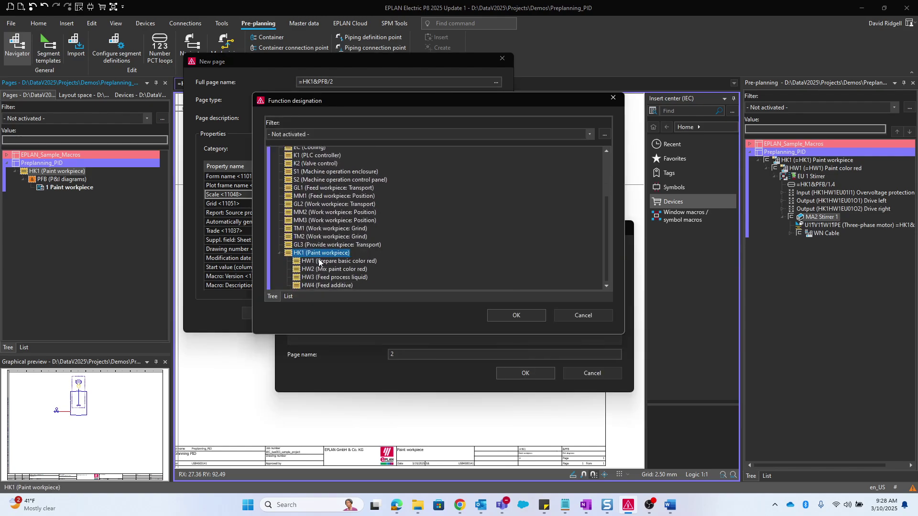
left_click(319, 261)
left_click(516, 315)
Set the page's document type to EFS1 and confirm the full name =HK1.HW1&EFS1/1.
left_click(572, 288)
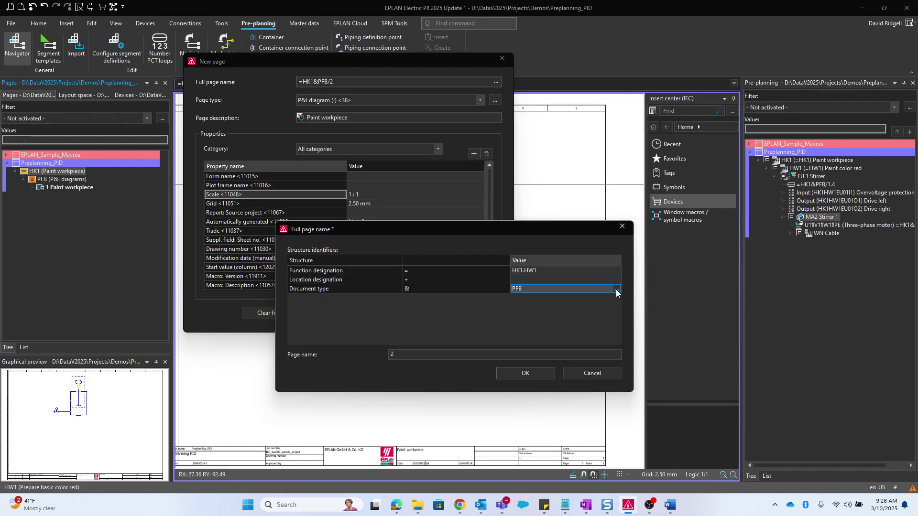
left_click(616, 289)
scroll(338, 239, "up", 2)
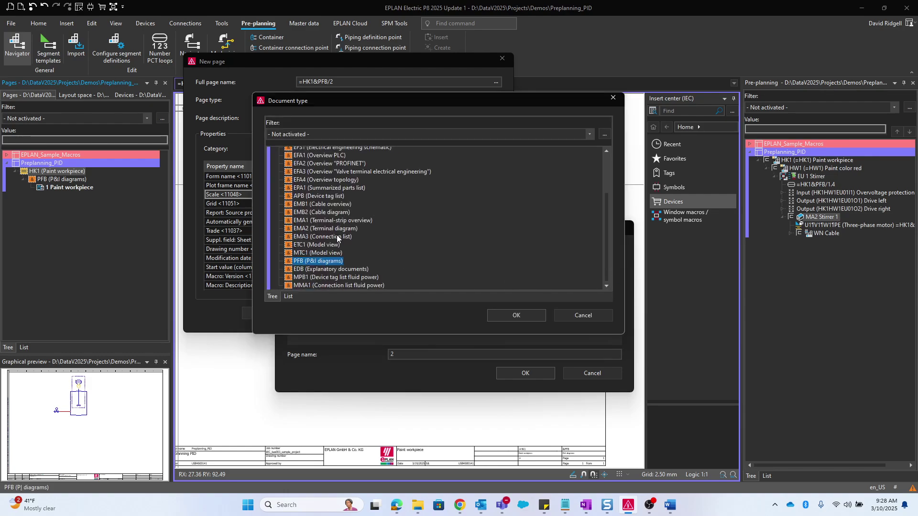
left_click(332, 209)
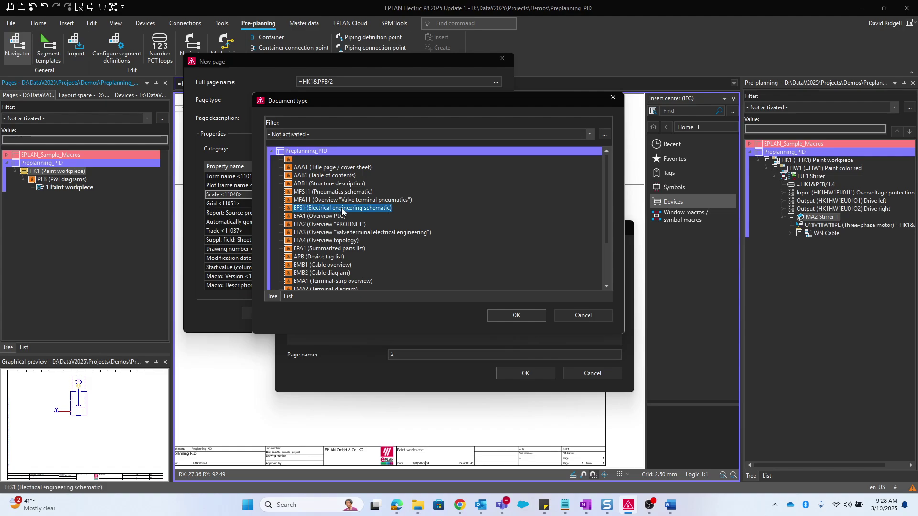
double_click(342, 209)
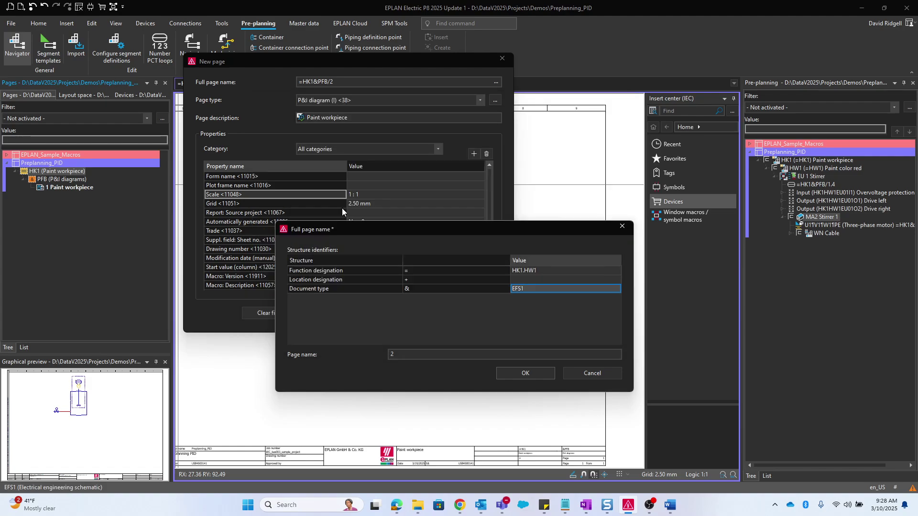
left_click(544, 377)
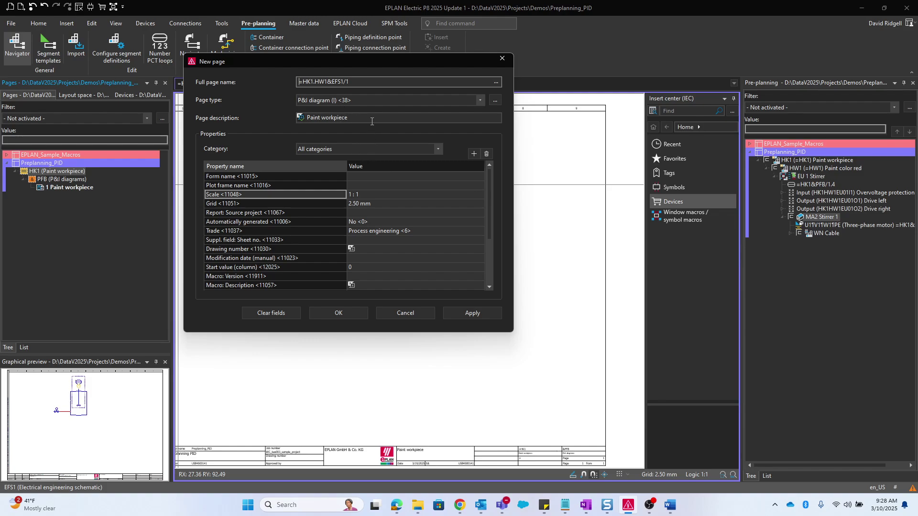
Make it a Schematic multi-line page described as 'Test schematic' and create it.
left_click(322, 101)
left_click(339, 193)
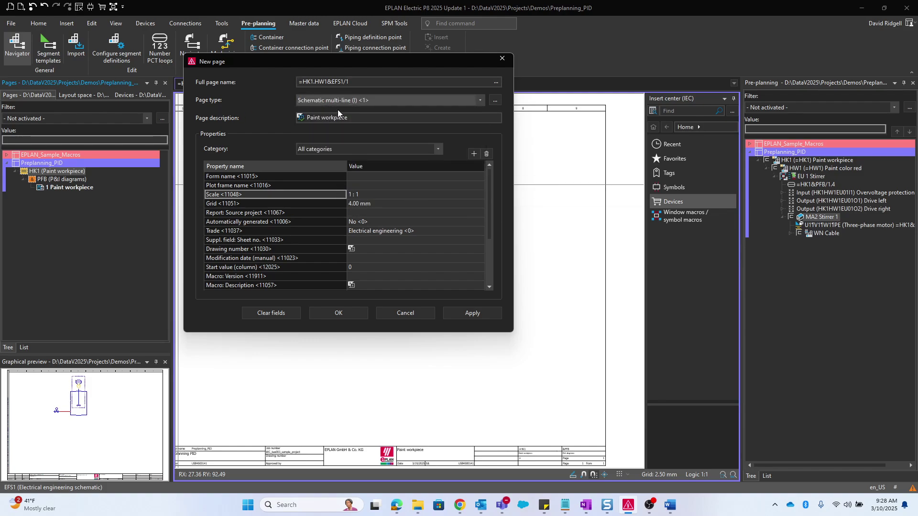
key("Tab")
type("Test sch")
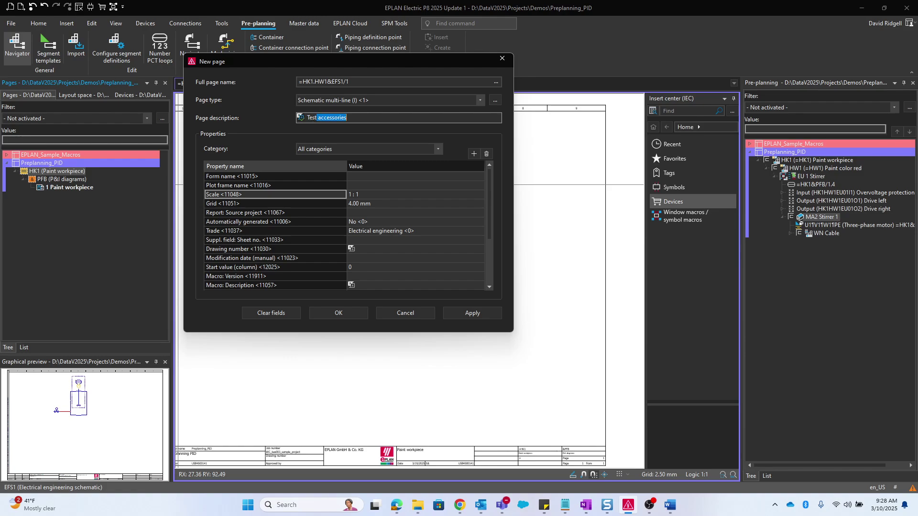
left_click(339, 312)
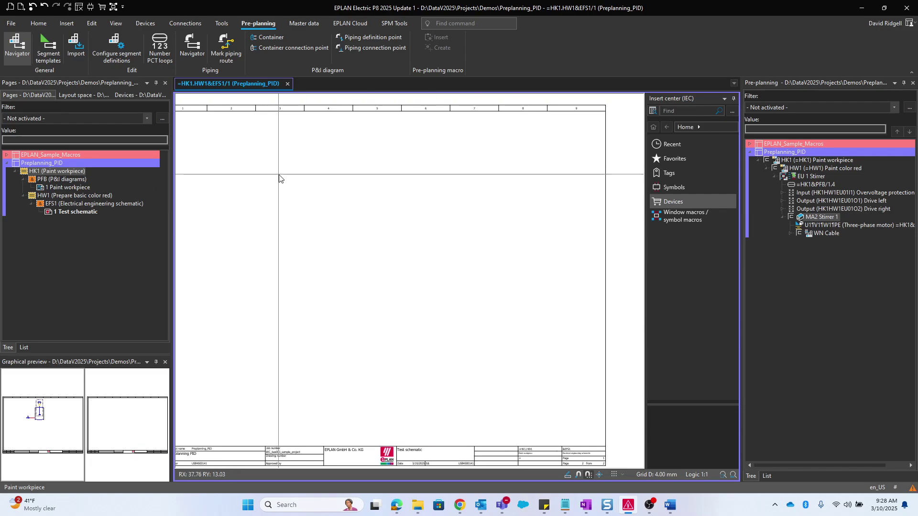
Drag the U1 three-phase motor onto the P&ID stirrer and change its tag from -?MA1 to -MA1.
scroll(364, 192, "down", 1)
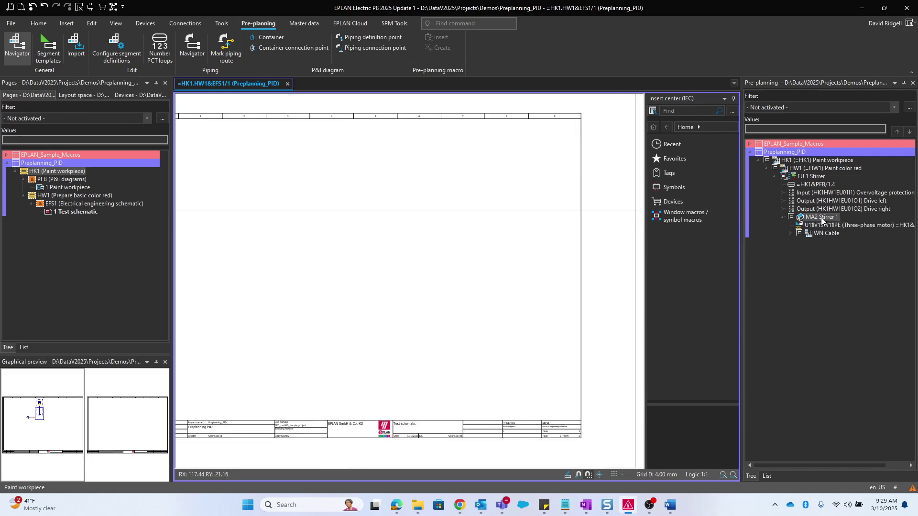
left_click(831, 226)
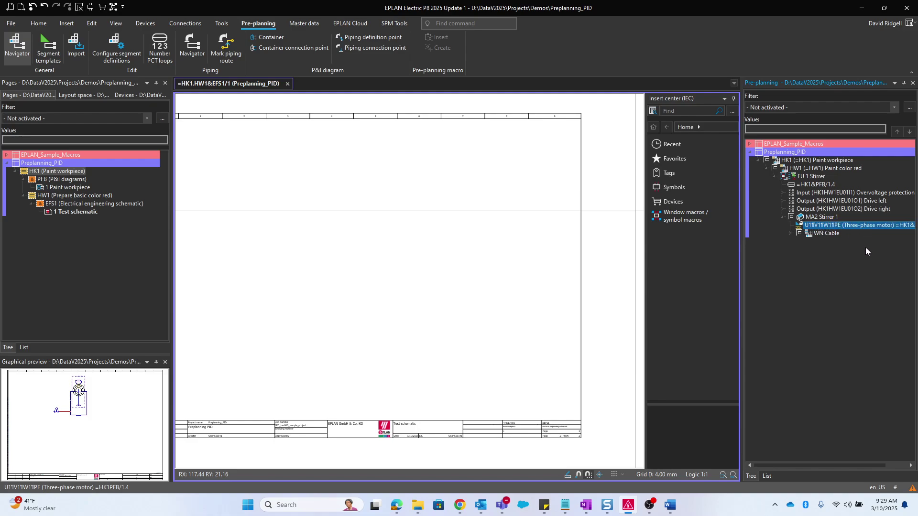
right_click(828, 226)
left_click(834, 294)
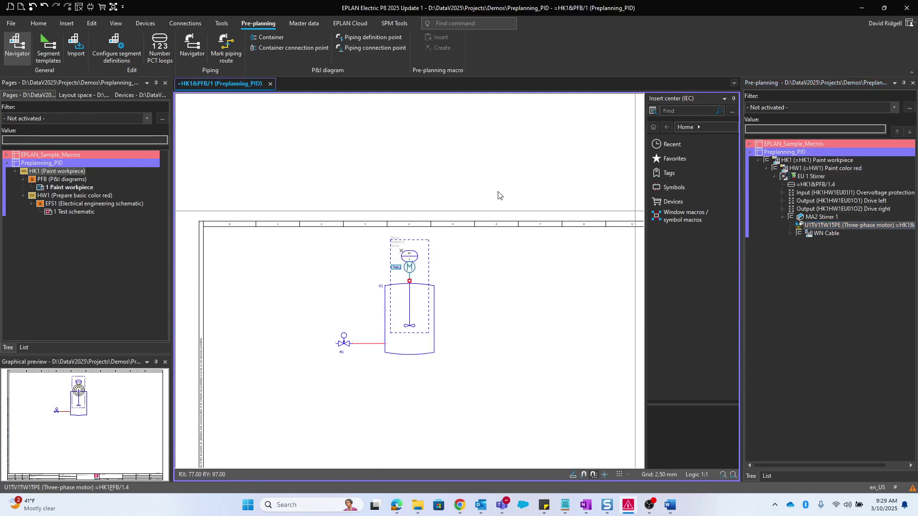
scroll(453, 246, "up", 3)
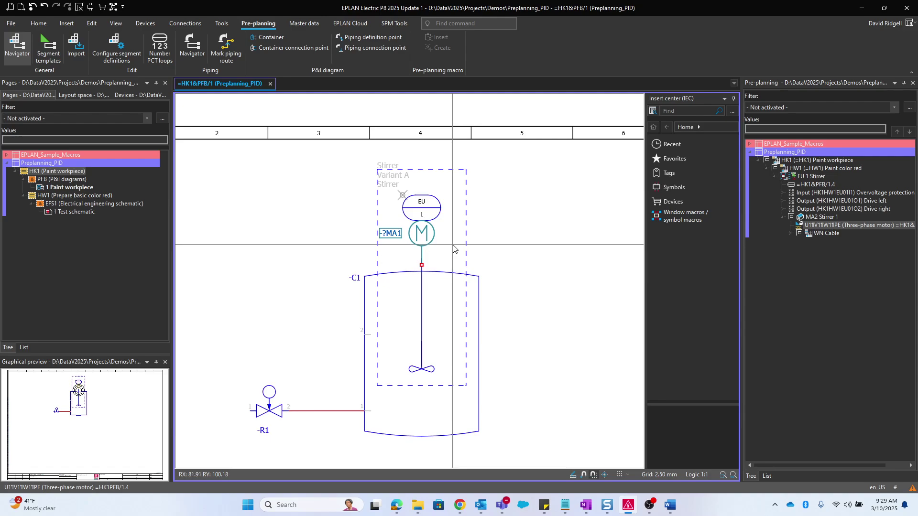
left_click(573, 232)
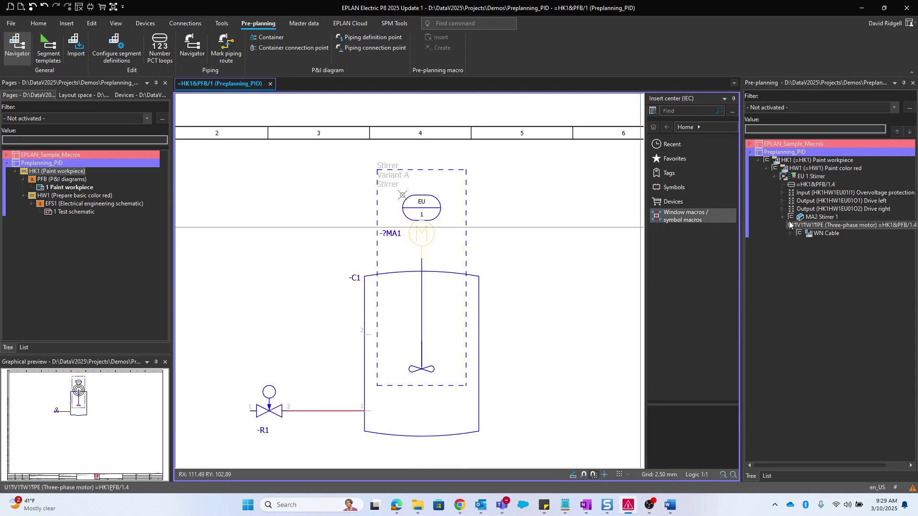
left_click_drag(790, 224, 410, 230)
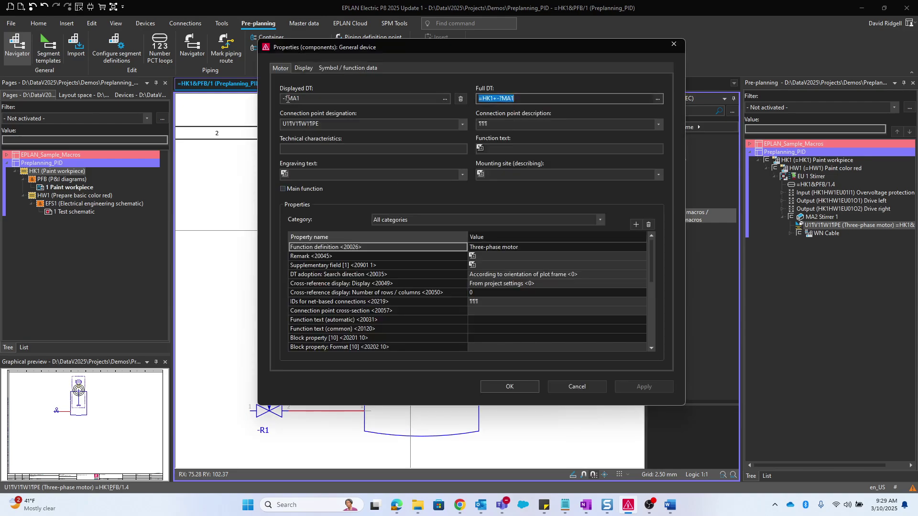
left_click(298, 99)
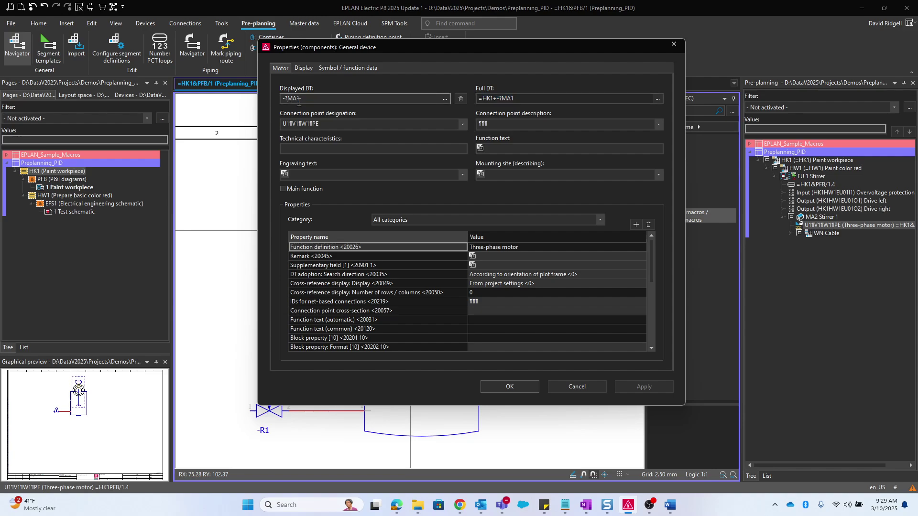
key("BackSpace")
left_click(313, 190)
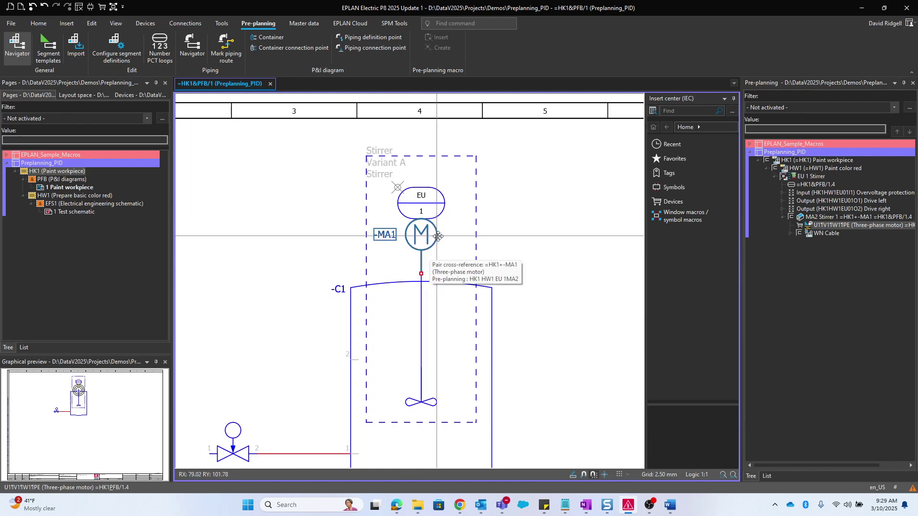
Enter MTR100 as the product aspect in MA2 Stirrer 1's properties and confirm.
left_click(837, 218)
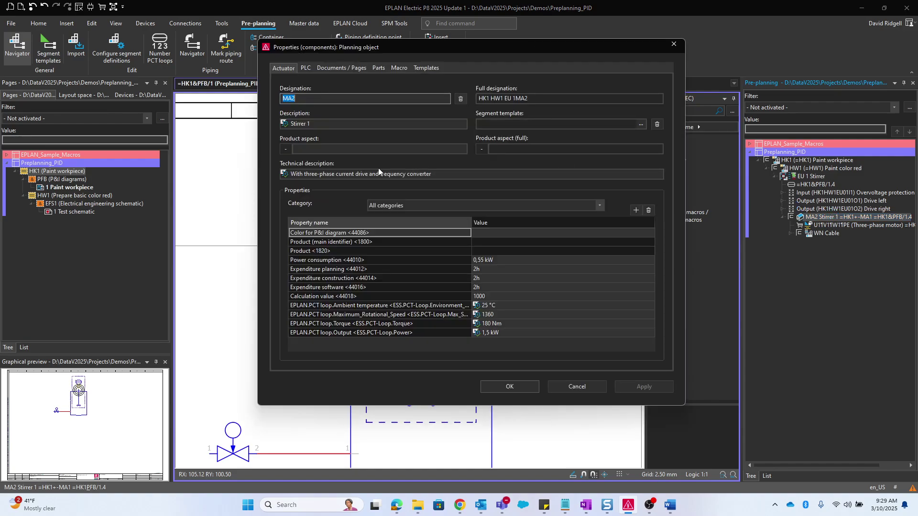
left_click(304, 151)
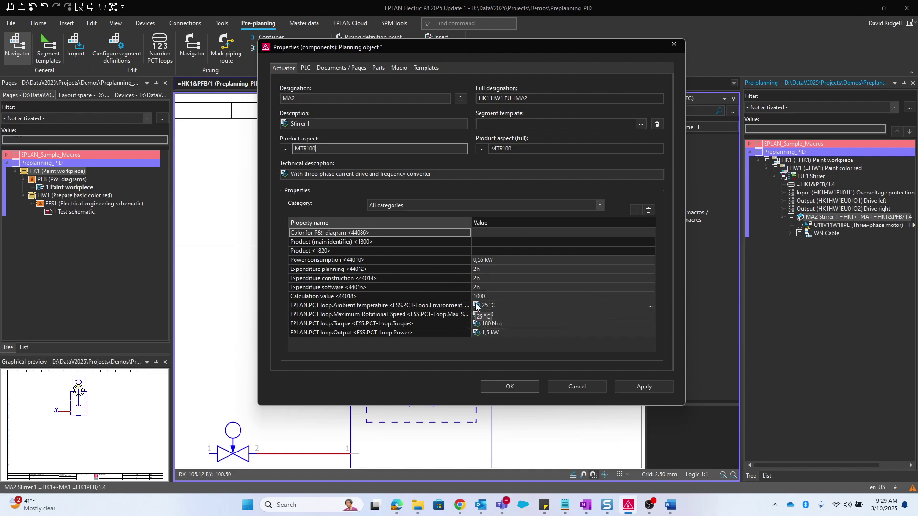
left_click(523, 386)
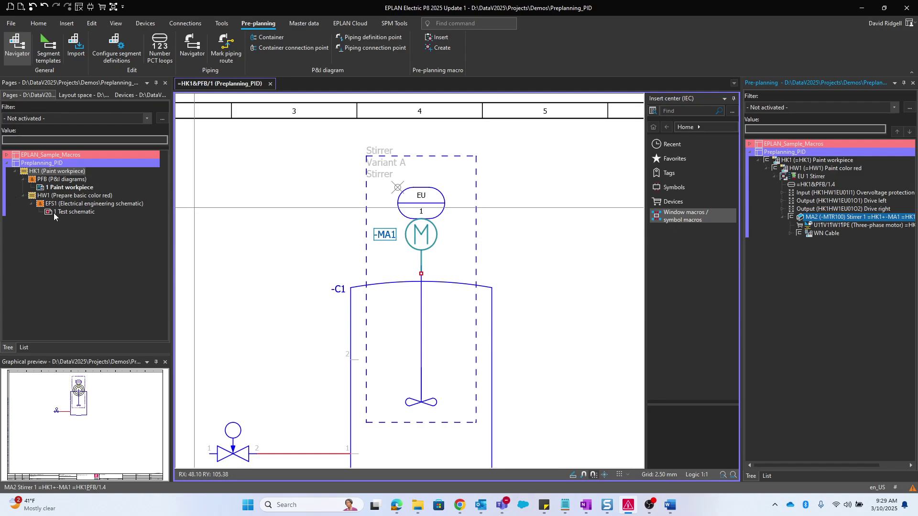
Place the three-phase motor on the Test schematic page as a trial placement.
left_click(71, 212)
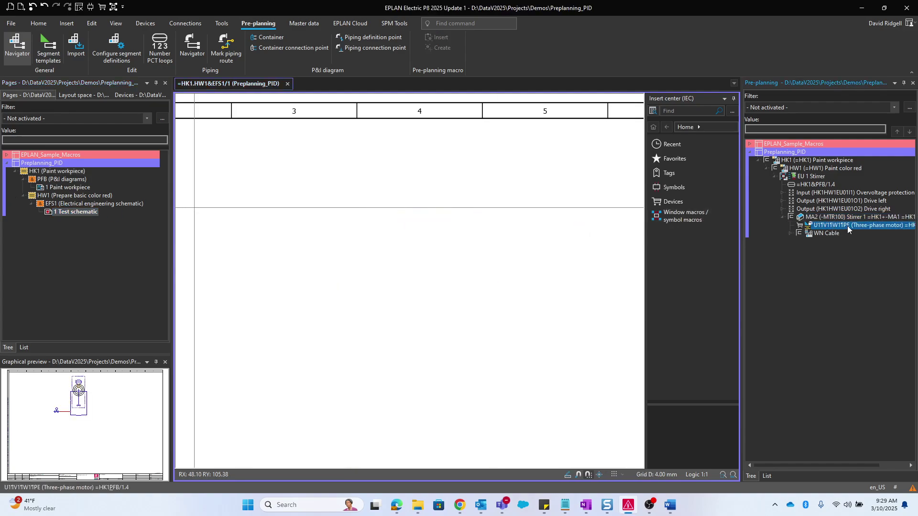
left_click_drag(846, 225, 281, 257)
left_click(349, 330)
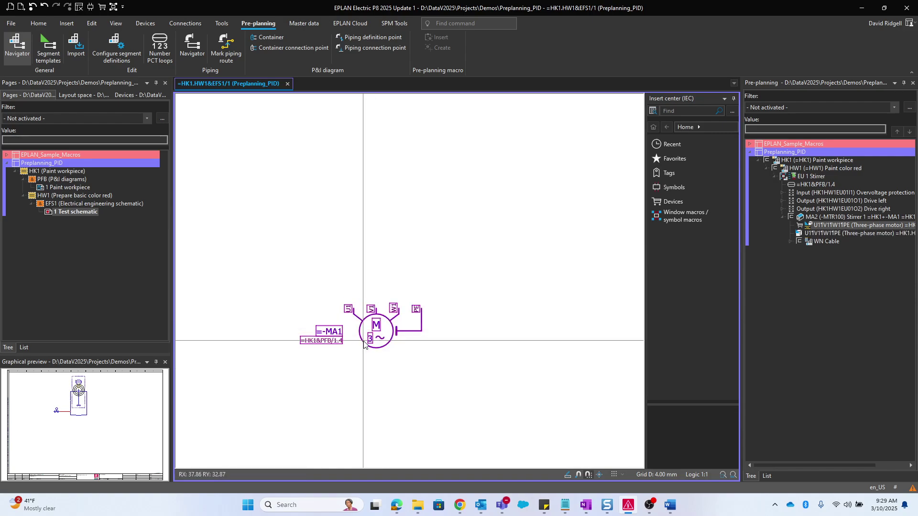
scroll(364, 336, "up", 1)
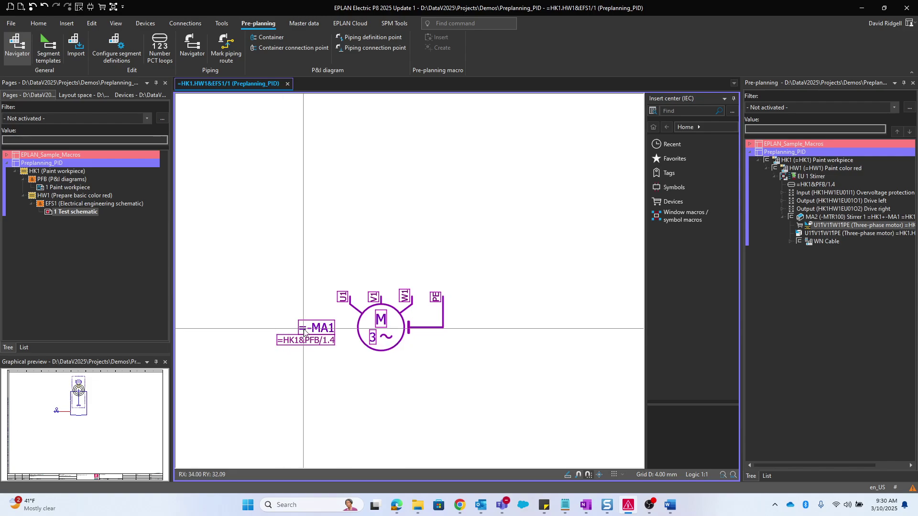
scroll(315, 330, "down", 1)
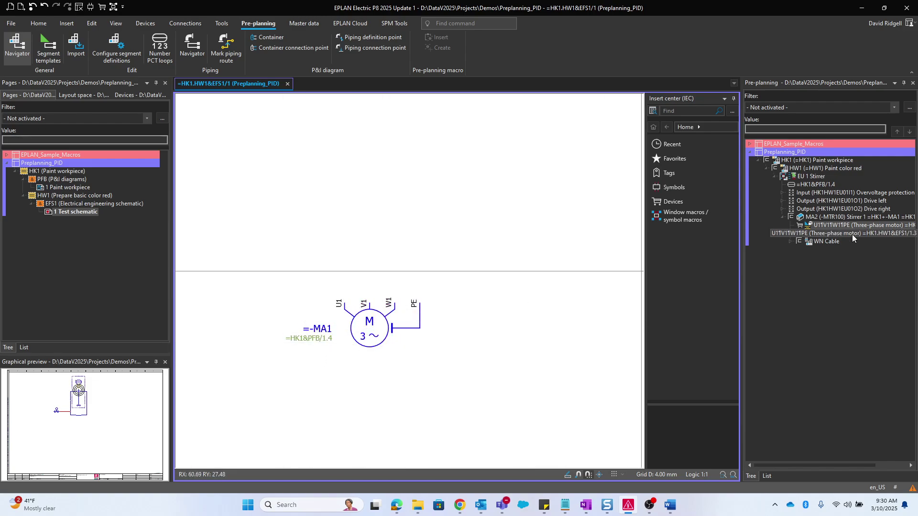
Check the placed motor's displayed device tag -MA1, then discard the placement.
left_click(835, 226)
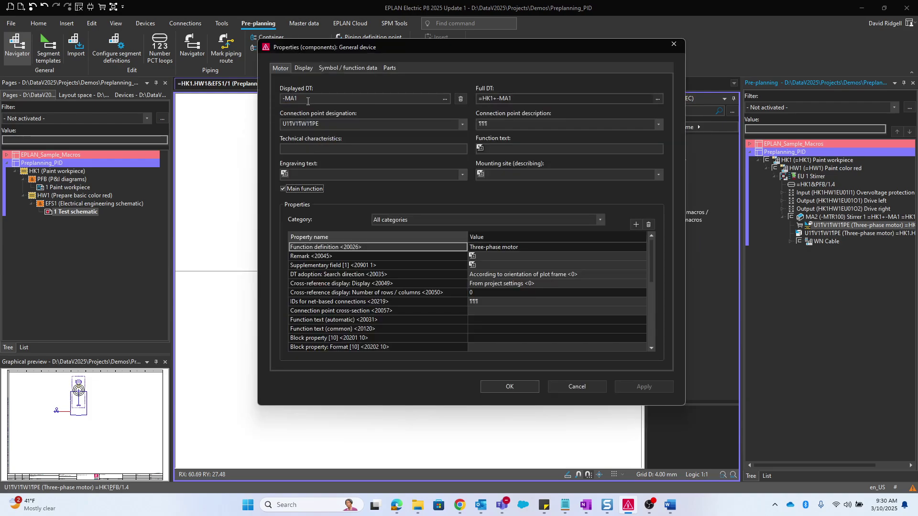
left_click_drag(309, 99, 253, 100)
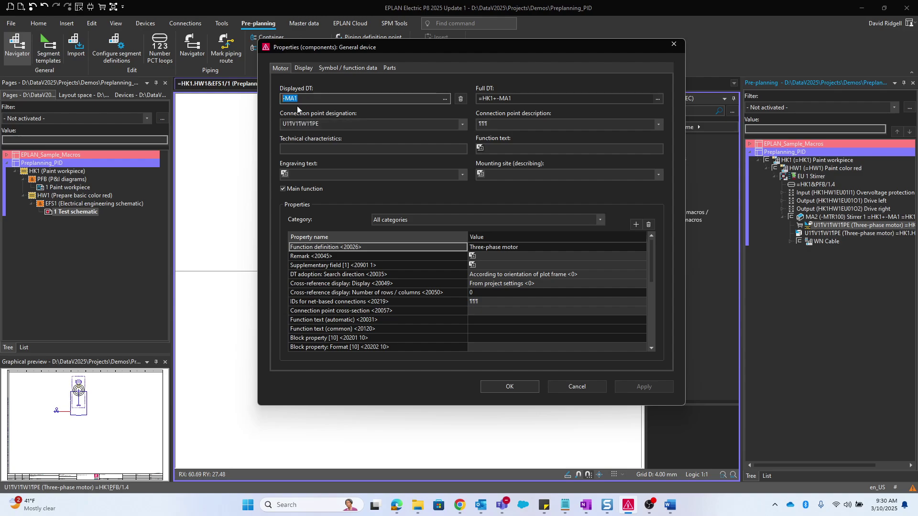
key("Return")
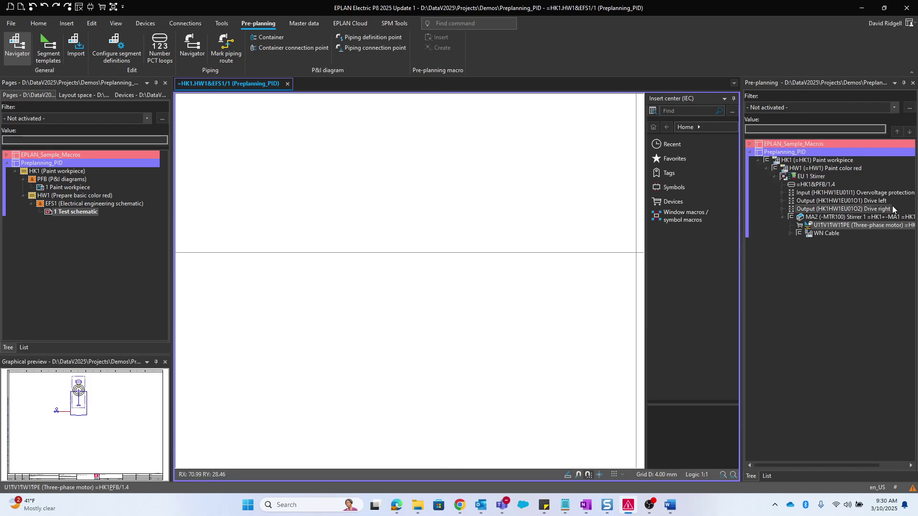
left_click(833, 217)
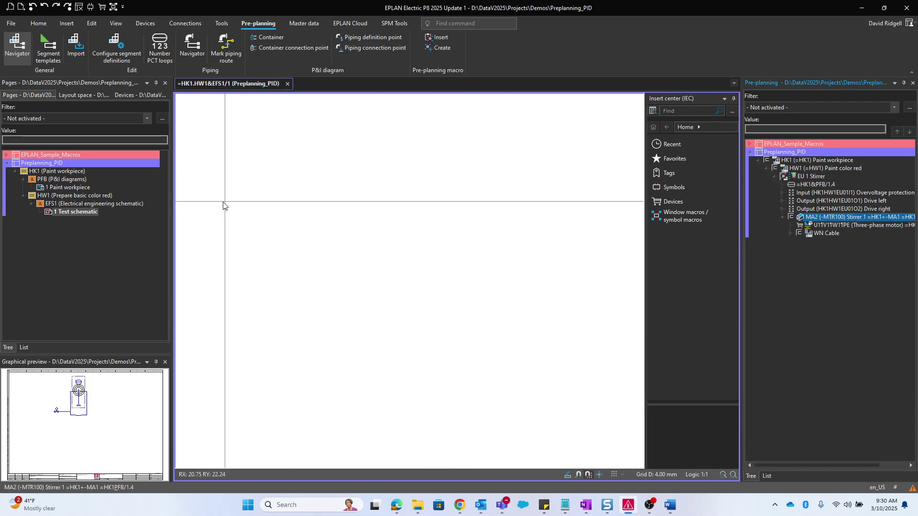
On the Paint workpiece P&ID page, review planning object MA2's properties without changes.
left_click(76, 188)
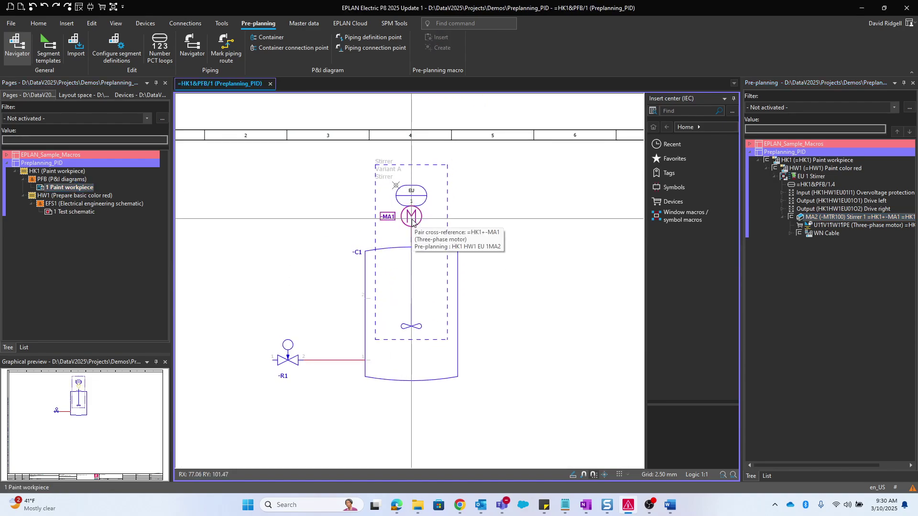
double_click(834, 218)
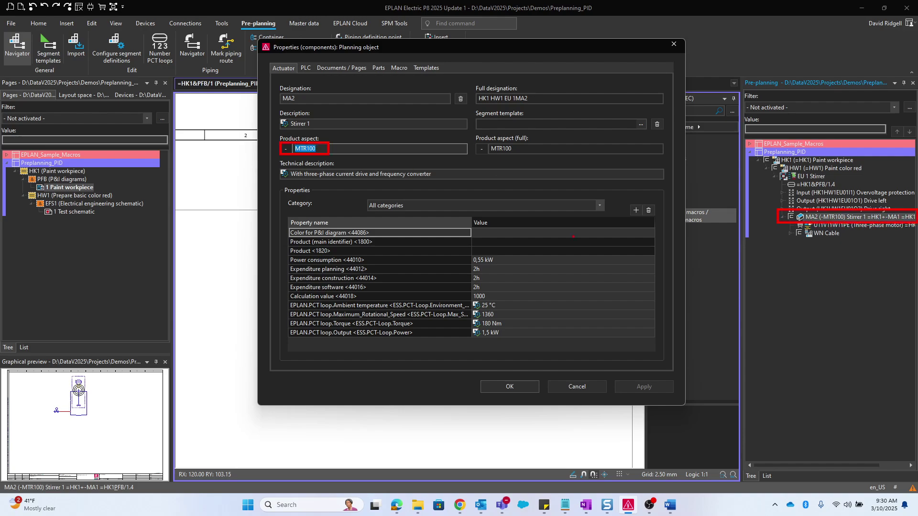
key("Return")
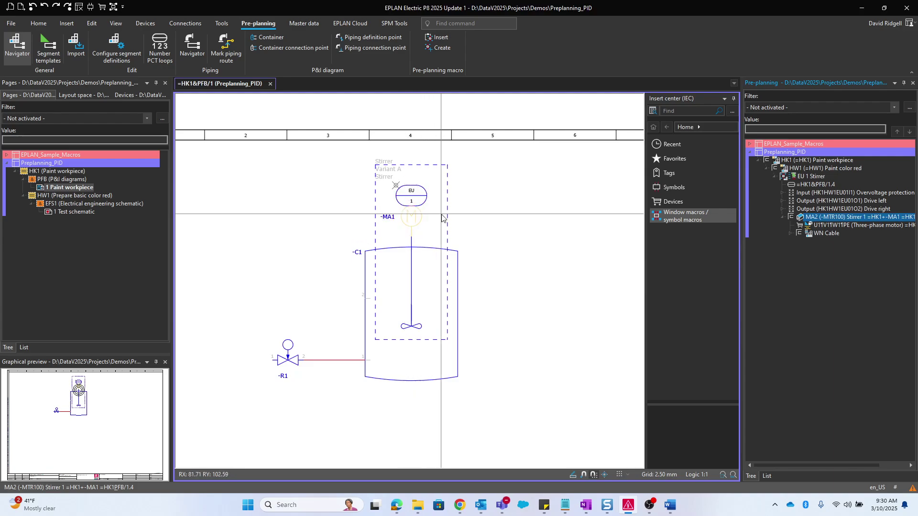
Run Update detailed planning on MA2 so the stirrer motor becomes =.HW1-MTR100.
right_click(813, 217)
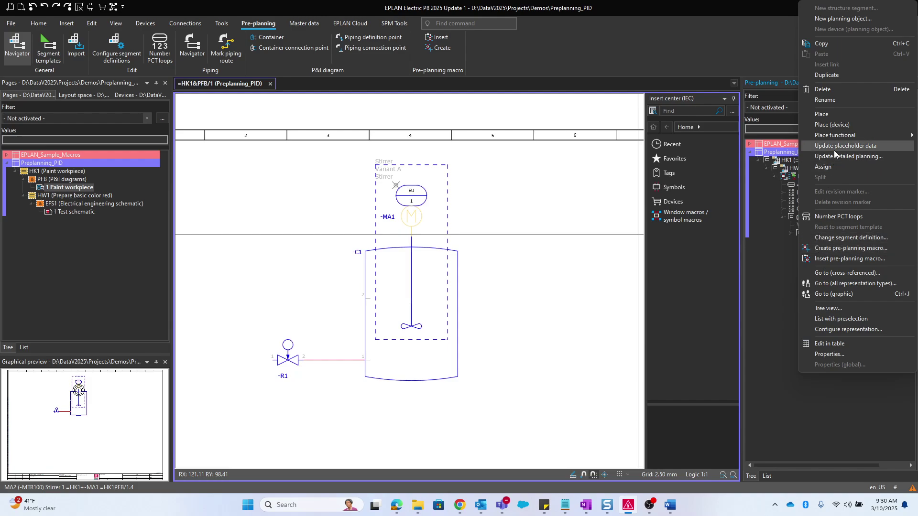
left_click(779, 170)
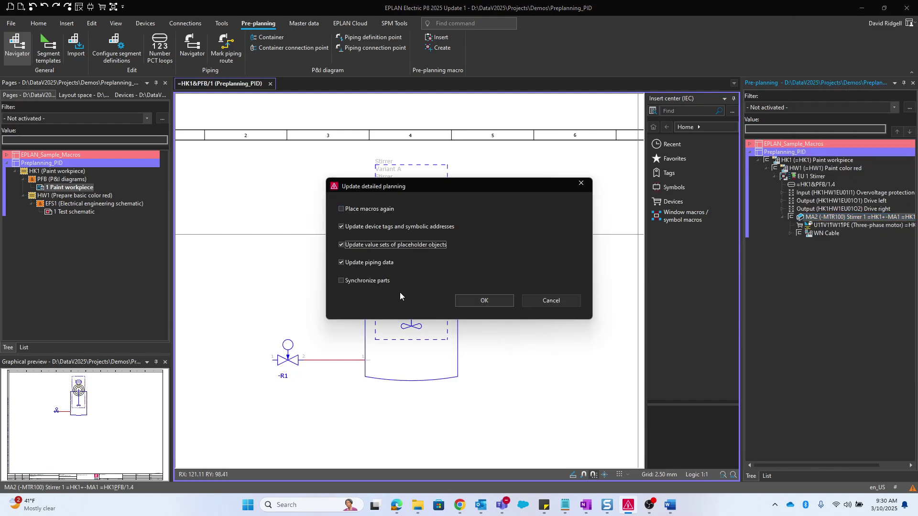
left_click(490, 301)
left_click(535, 269)
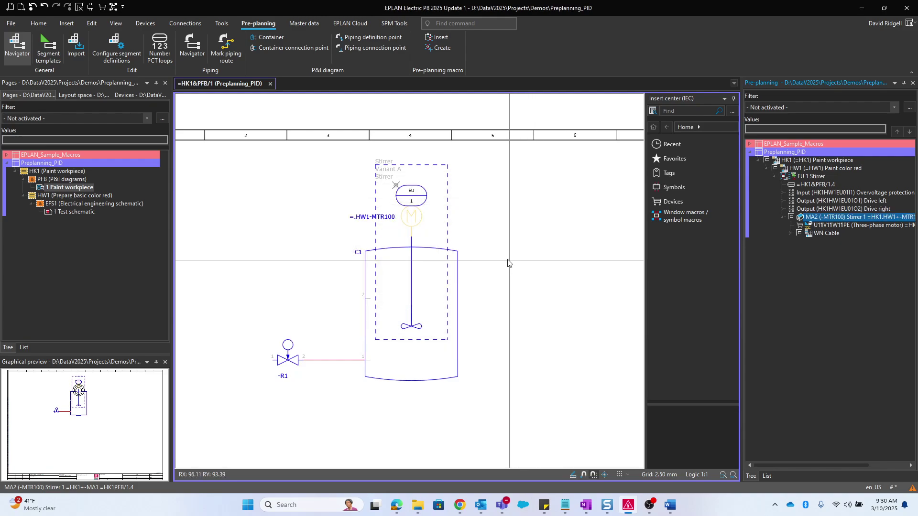
scroll(379, 220, "up", 4)
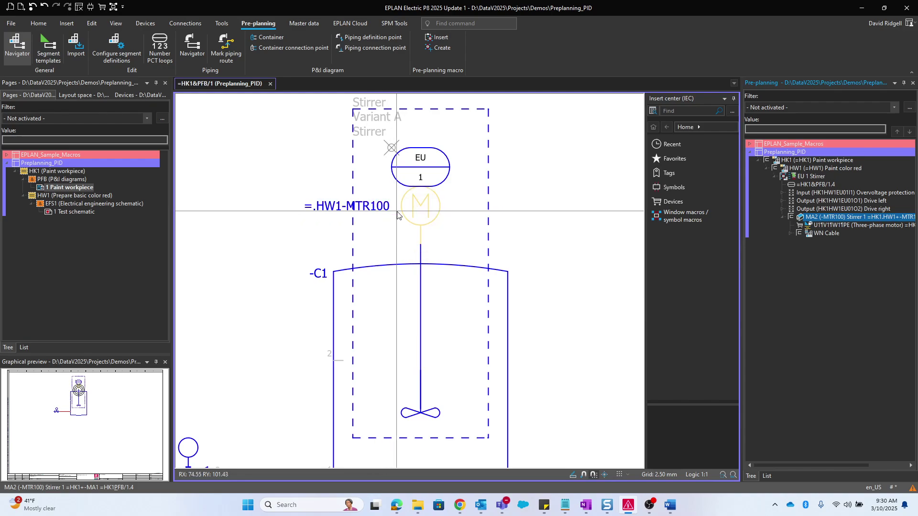
mouse_move(427, 221)
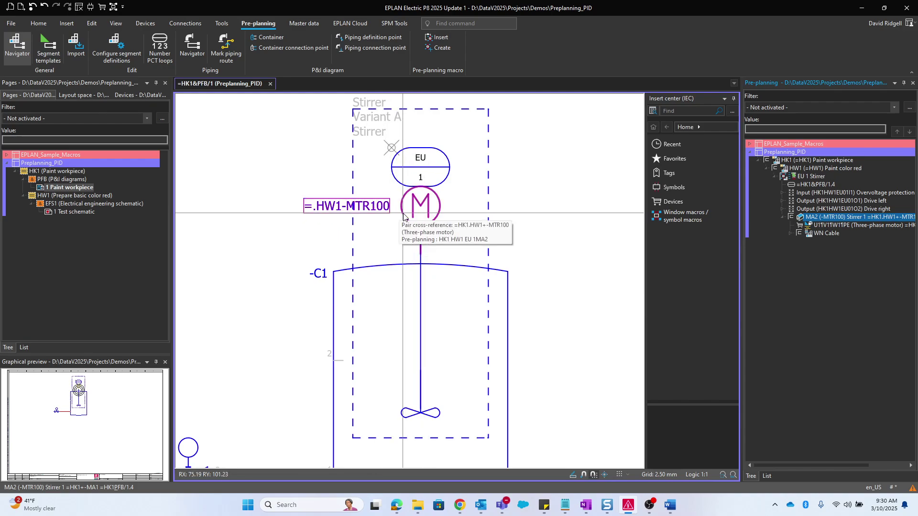
scroll(440, 225, "down", 3)
scroll(465, 234, "down", 1)
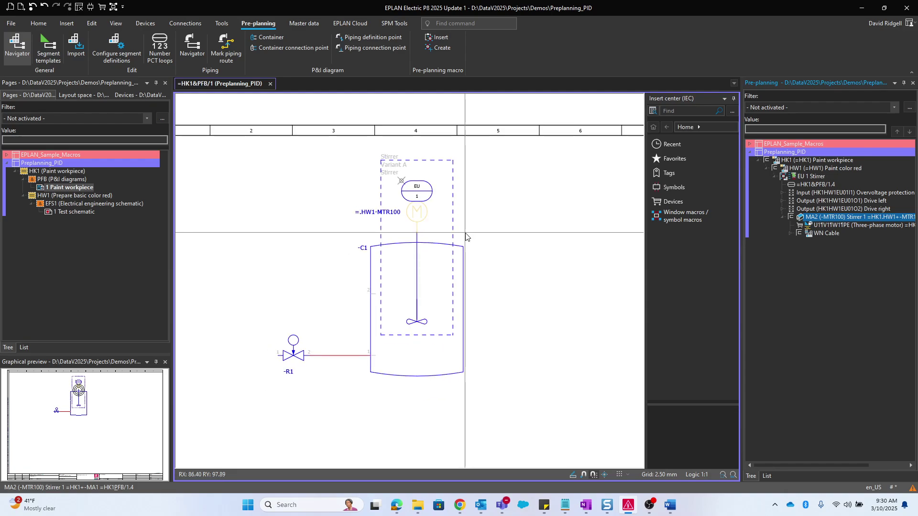
Place the U1V1W1PE motor -MTR100 on the Test schematic, referencing =HK1&PFB/1.4.
left_click(68, 212)
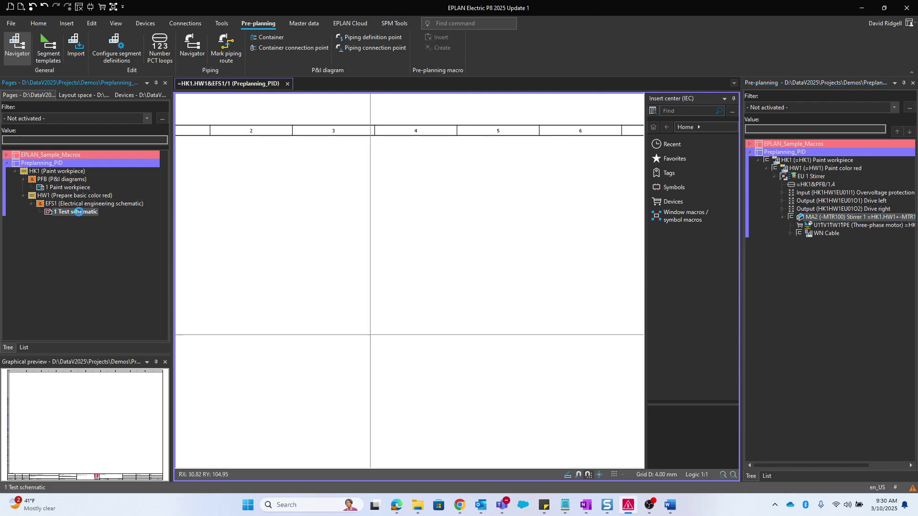
left_click_drag(828, 225, 421, 184)
scroll(420, 184, "down", 2)
scroll(421, 201, "up", 2)
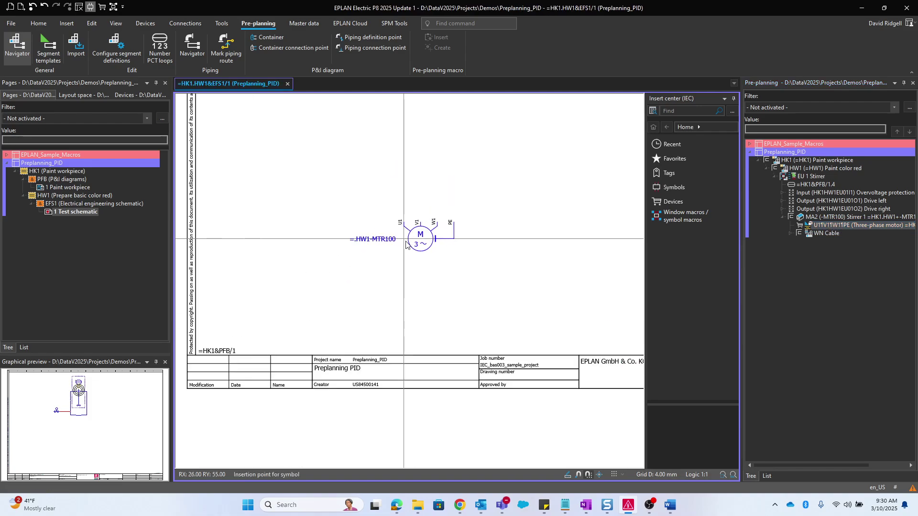
left_click(421, 184)
scroll(393, 241, "up", 1)
left_click(421, 252)
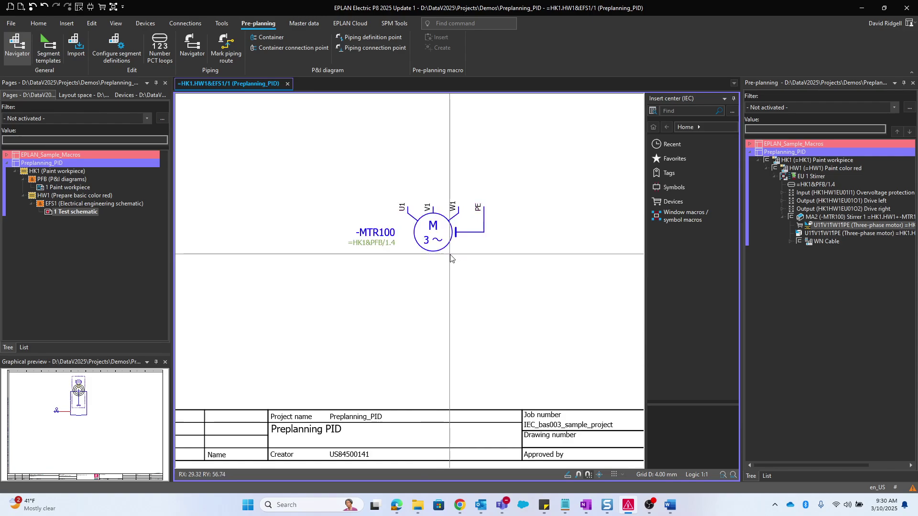
scroll(451, 258, "down", 1)
scroll(464, 272, "down", 2)
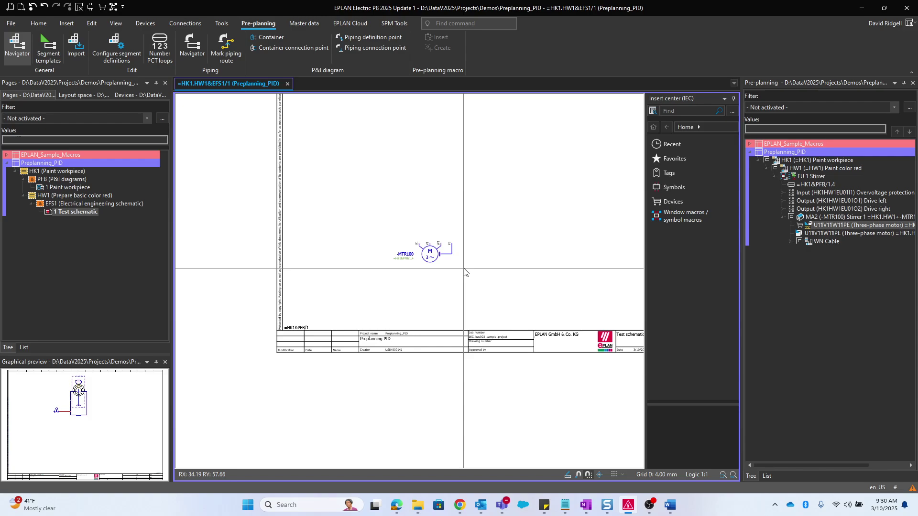
middle_click_drag(464, 272, 410, 308)
scroll(426, 317, "up", 3)
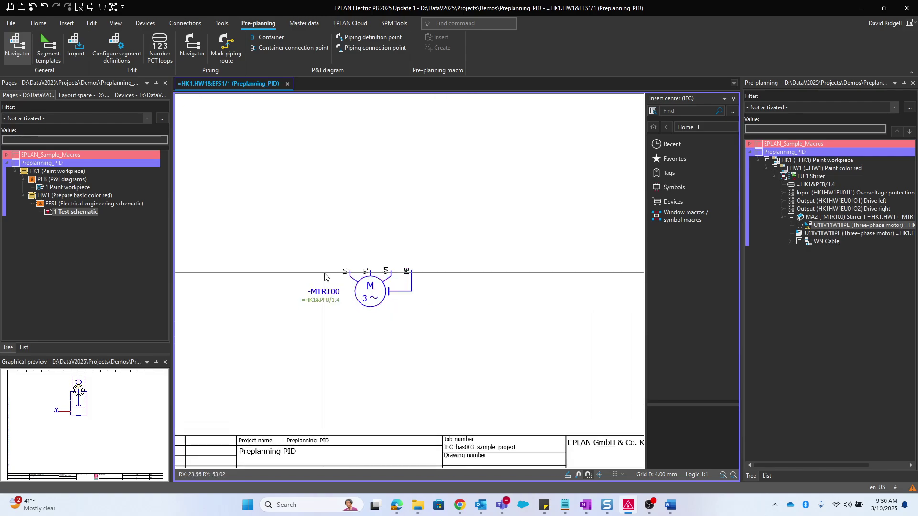
double_click(323, 300)
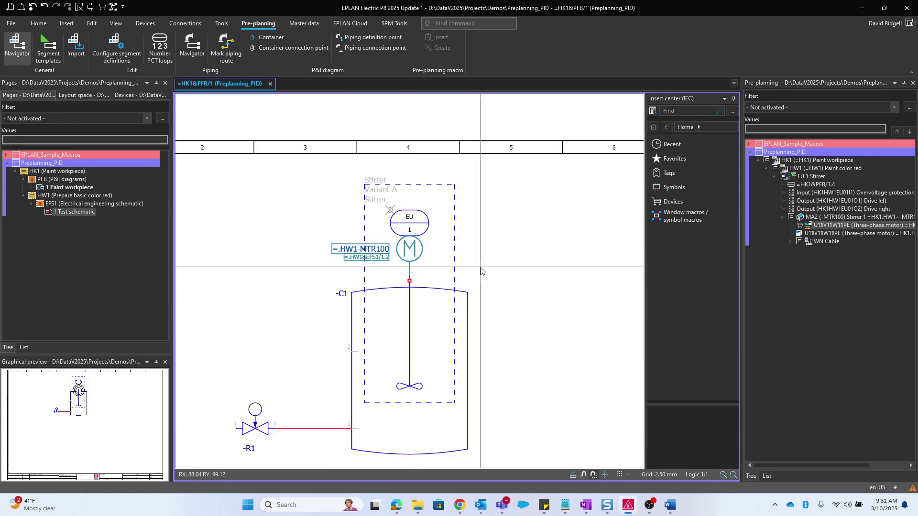
scroll(406, 253, "down", 3)
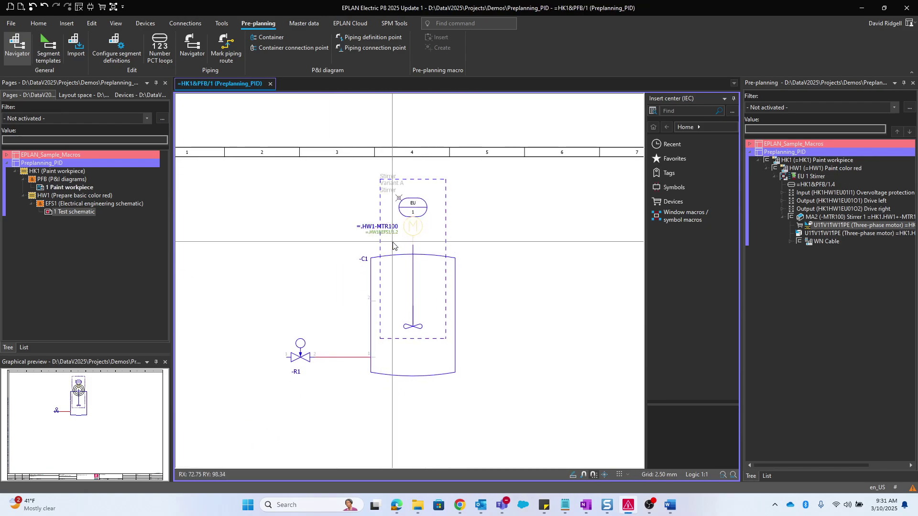
double_click(411, 227)
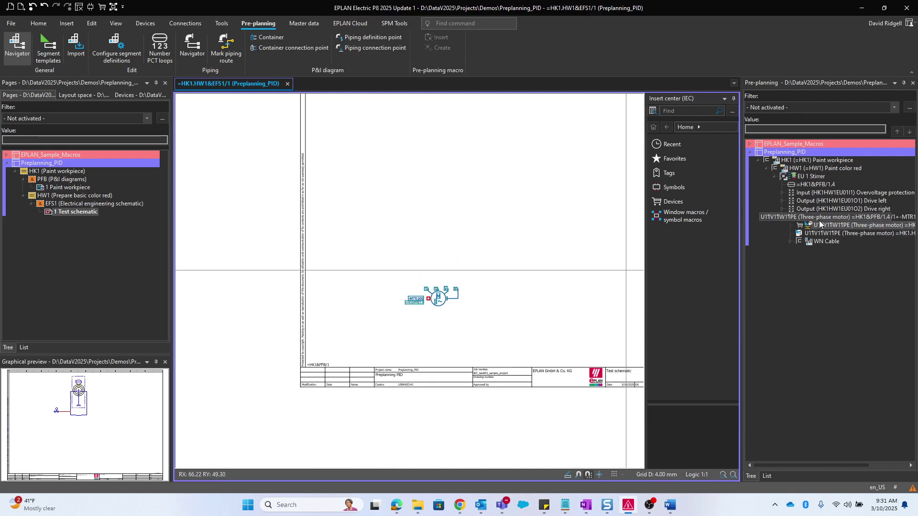
left_click(815, 177)
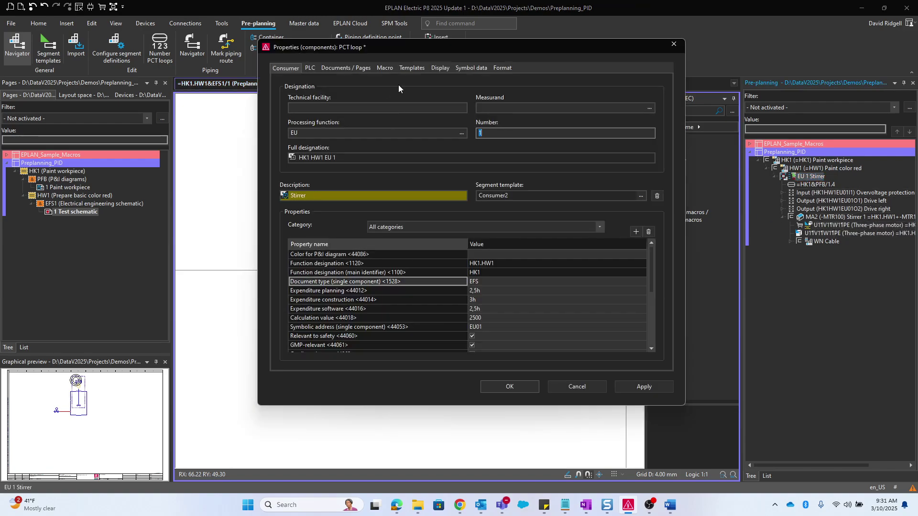
left_click(385, 69)
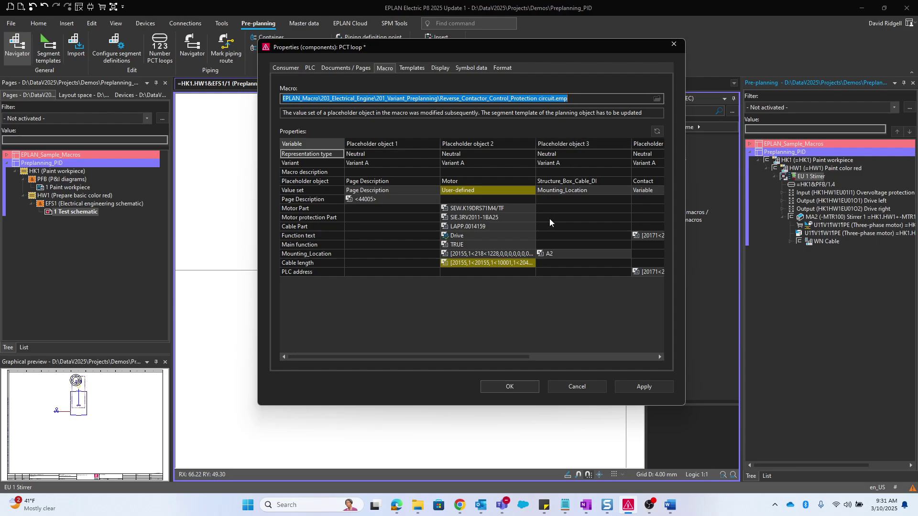
key("Escape")
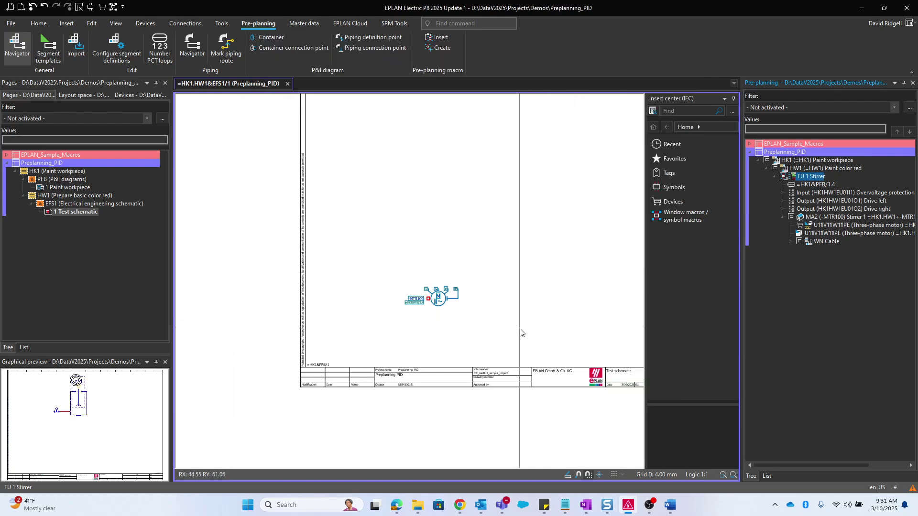
Delete page 1 Test schematic from the project.
left_click(73, 211)
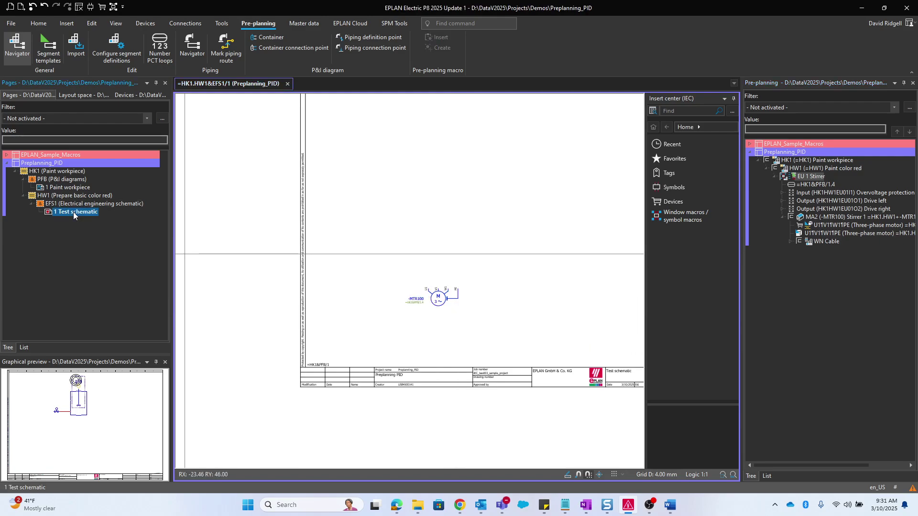
key("Delete")
left_click(436, 258)
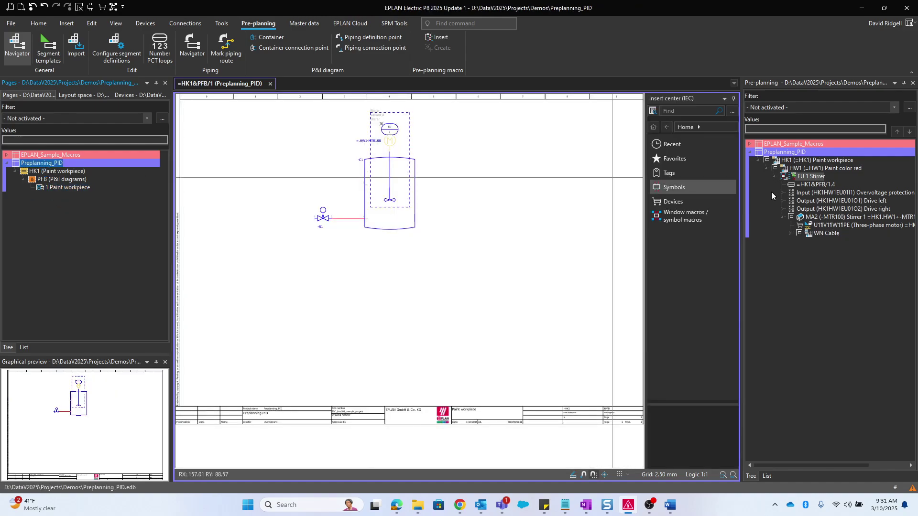
Insert the EU 1 Stirrer planning object macro into the Pages tree.
left_click(826, 218)
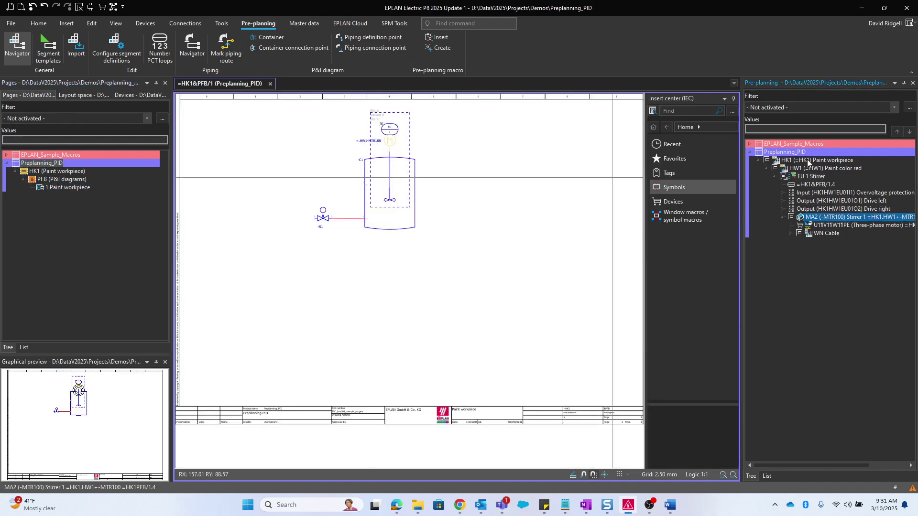
left_click(807, 176)
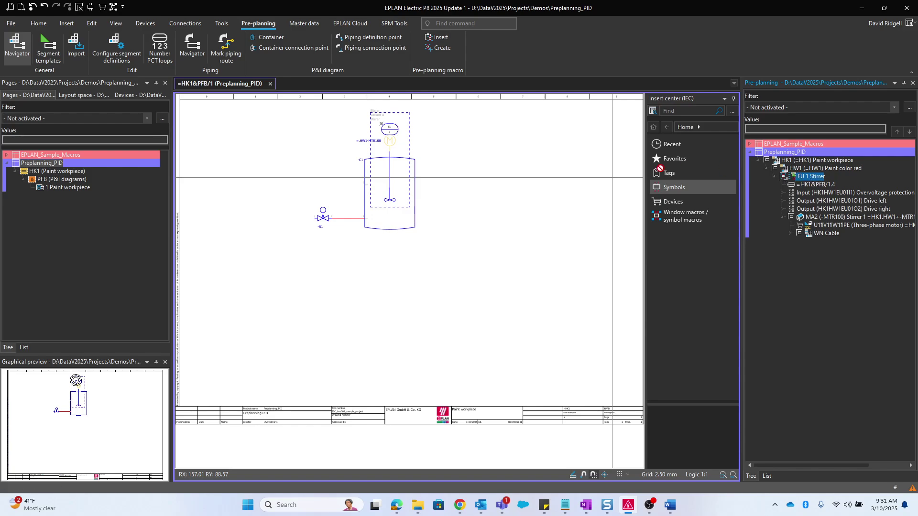
left_click_drag(659, 169, 107, 165)
left_click_drag(47, 186, 56, 187)
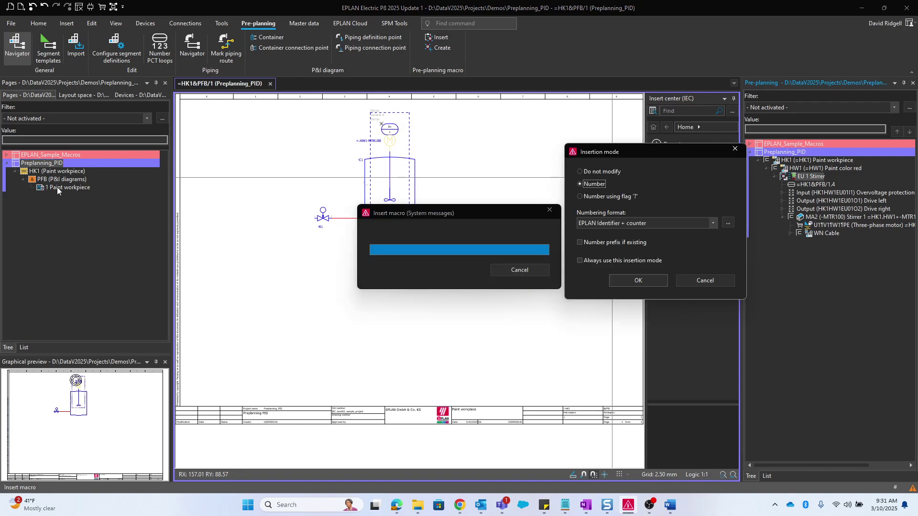
left_click(655, 280)
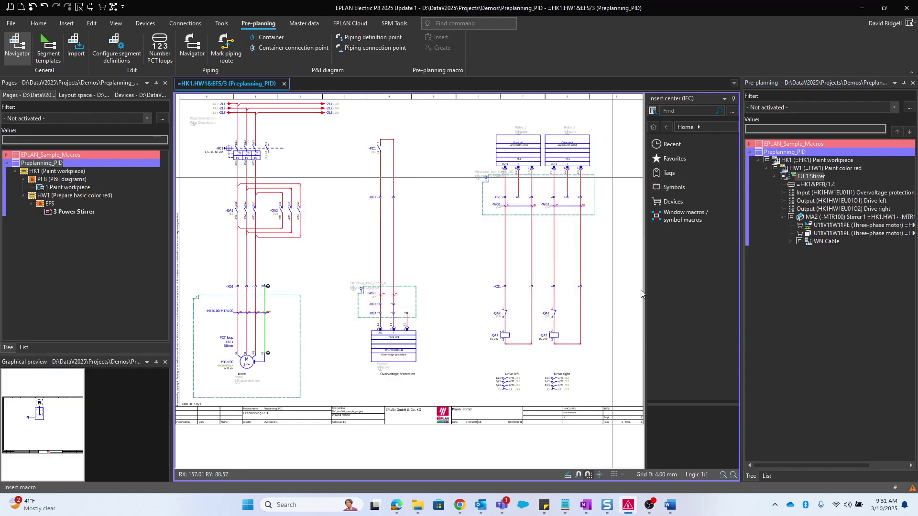
scroll(309, 325, "up", 3)
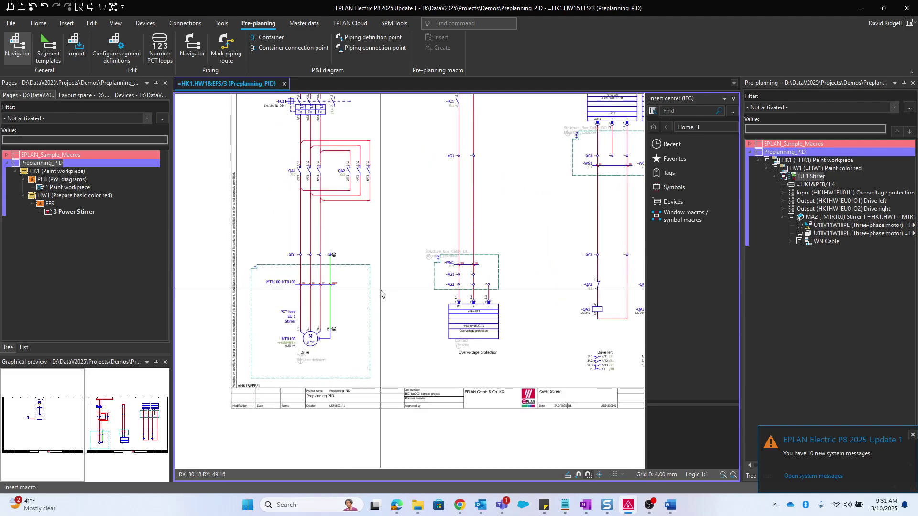
scroll(306, 335, "up", 2)
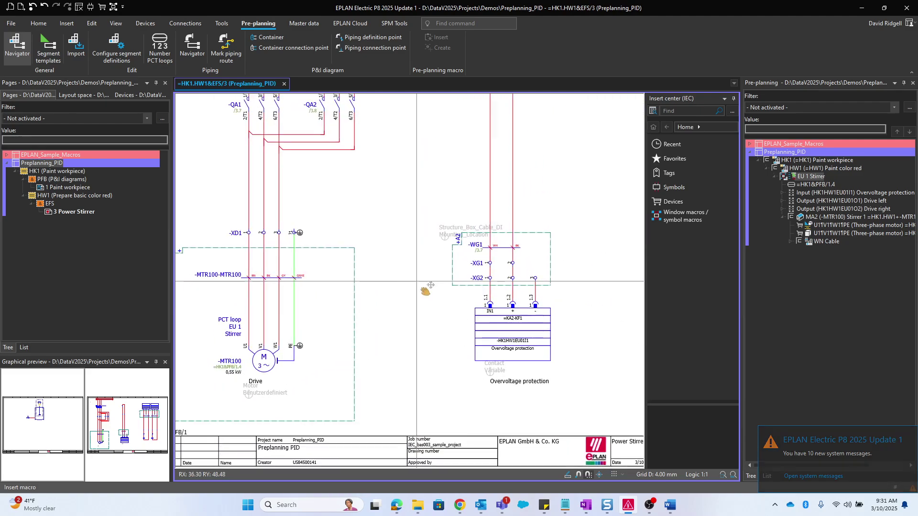
scroll(306, 356, "up", 3)
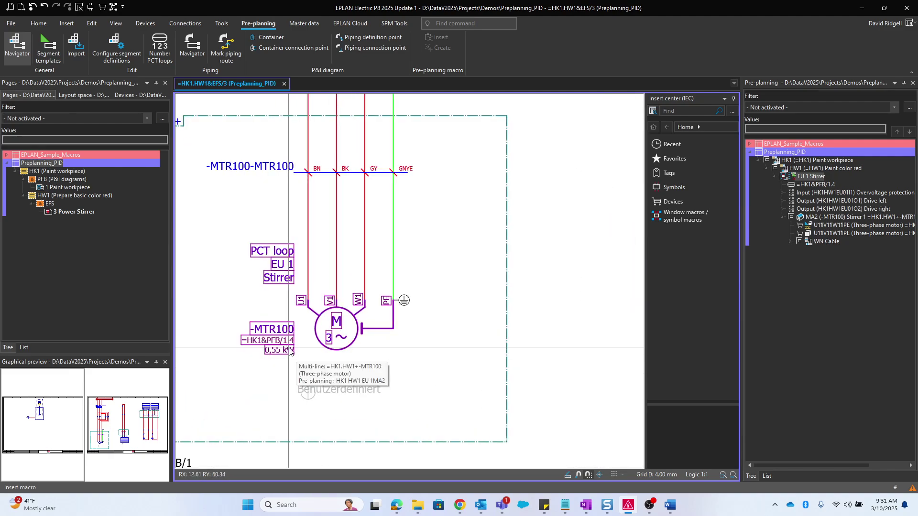
scroll(397, 330, "down", 3)
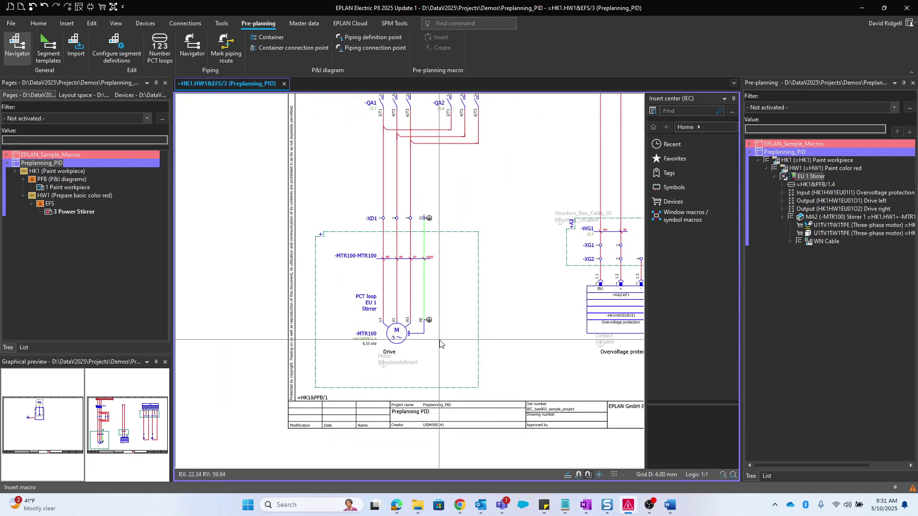
scroll(380, 313, "up", 1)
scroll(380, 313, "up", 2)
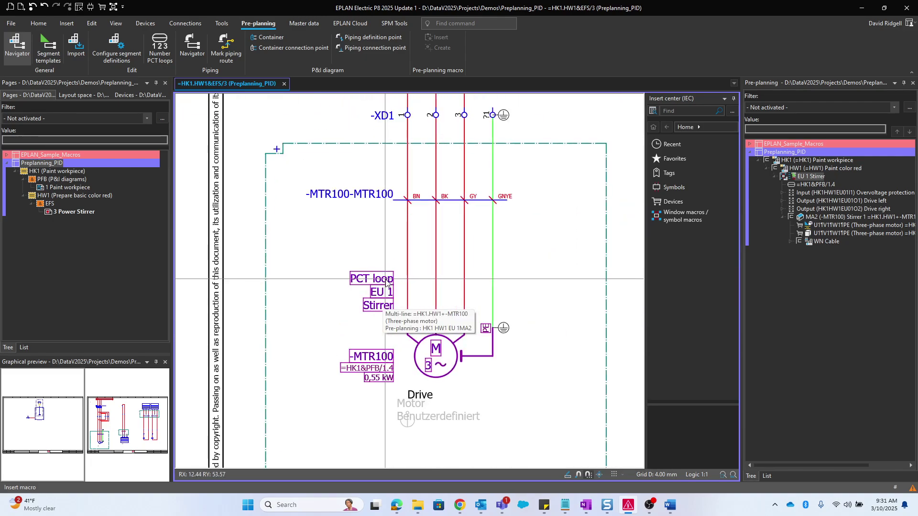
left_click(382, 307)
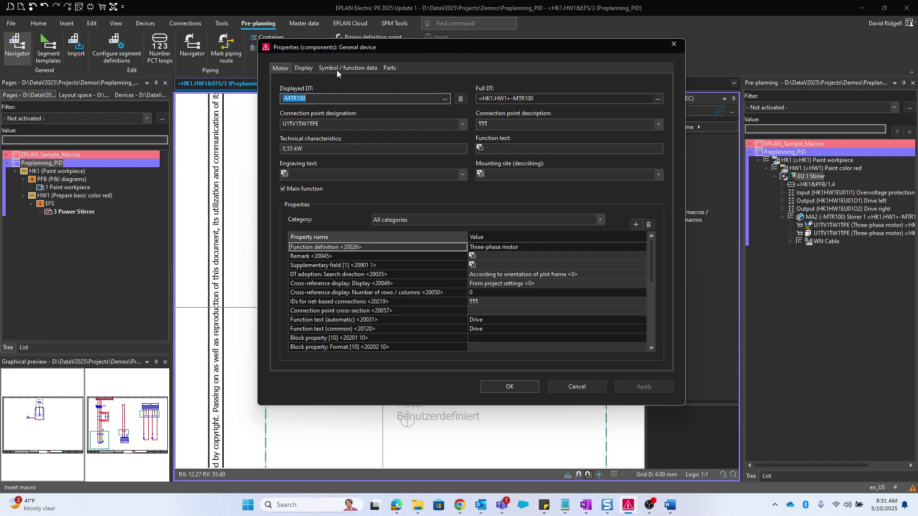
left_click(302, 67)
left_click(332, 207)
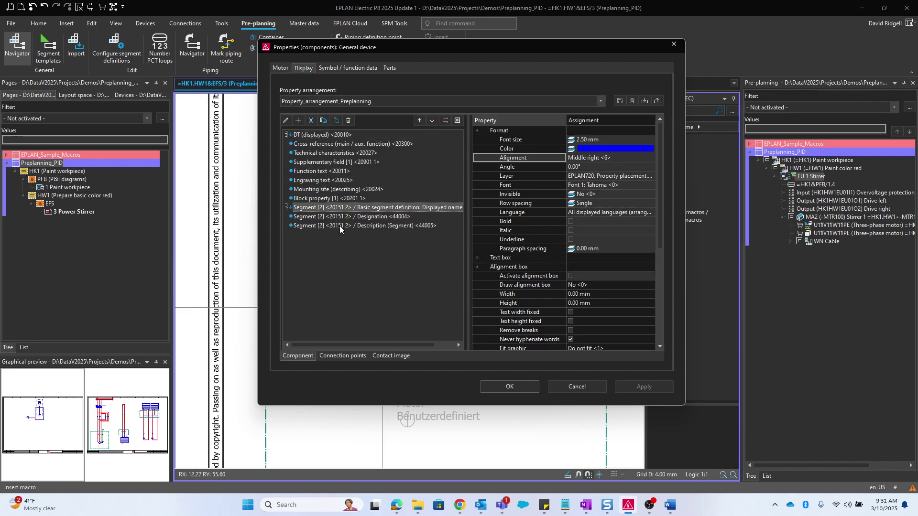
left_click(323, 224, "shift")
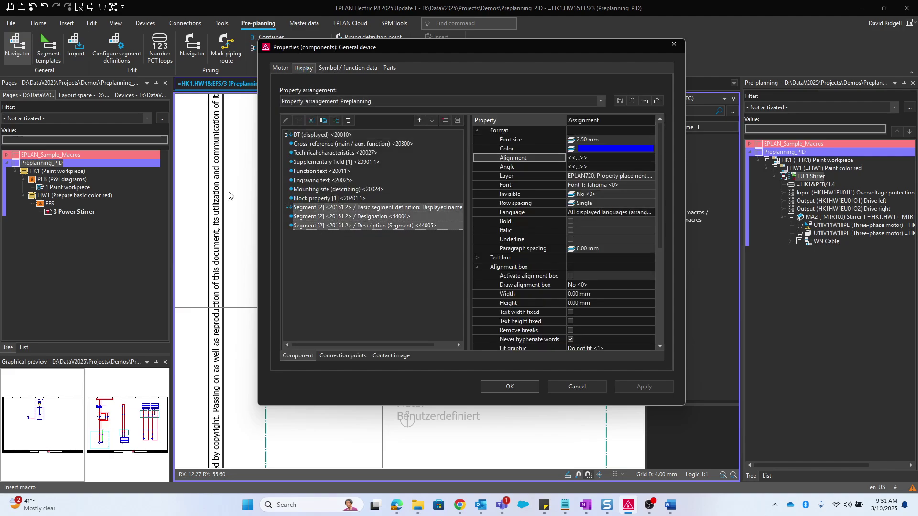
key("Return")
scroll(293, 324, "down", 3)
scroll(292, 324, "up", 3)
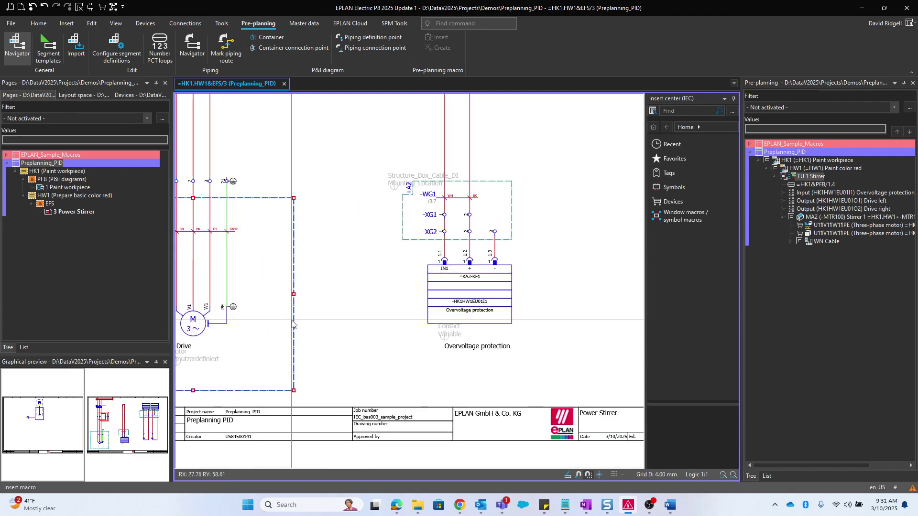
scroll(480, 321, "up", 2)
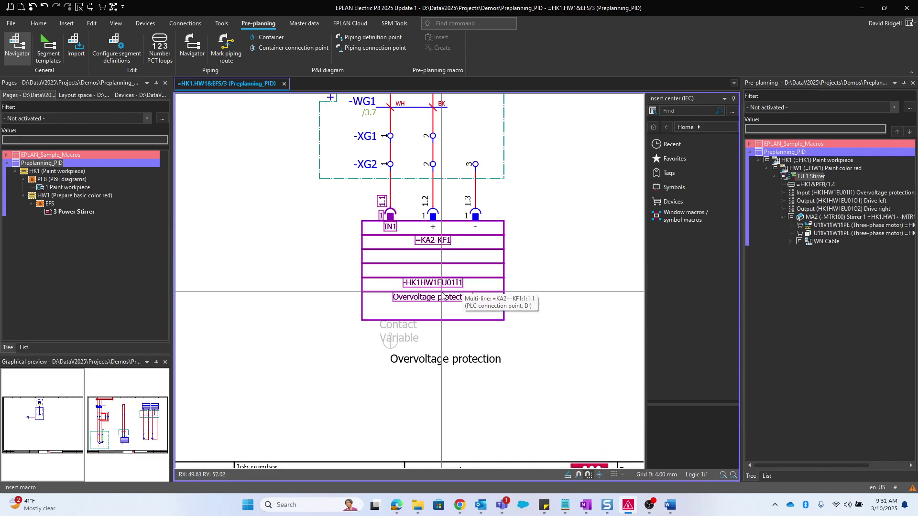
scroll(475, 320, "up", 1)
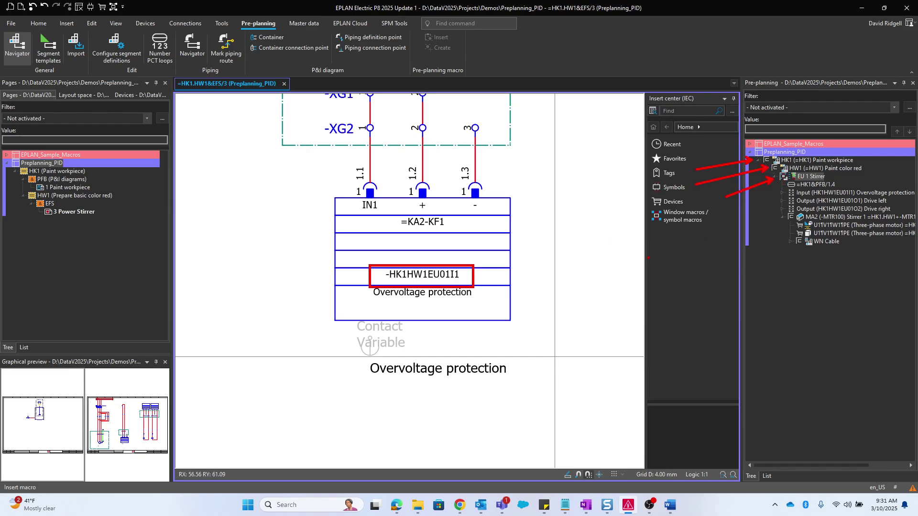
scroll(451, 281, "down", 5)
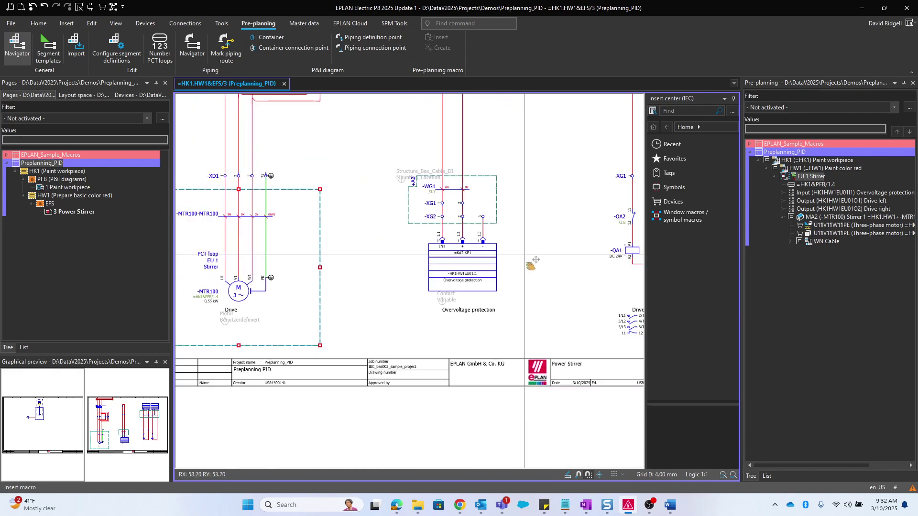
Locate the =KA2-KF1 overvoltage protection block in pre-planning and open EU 1 Stirrer's properties.
left_click(407, 285)
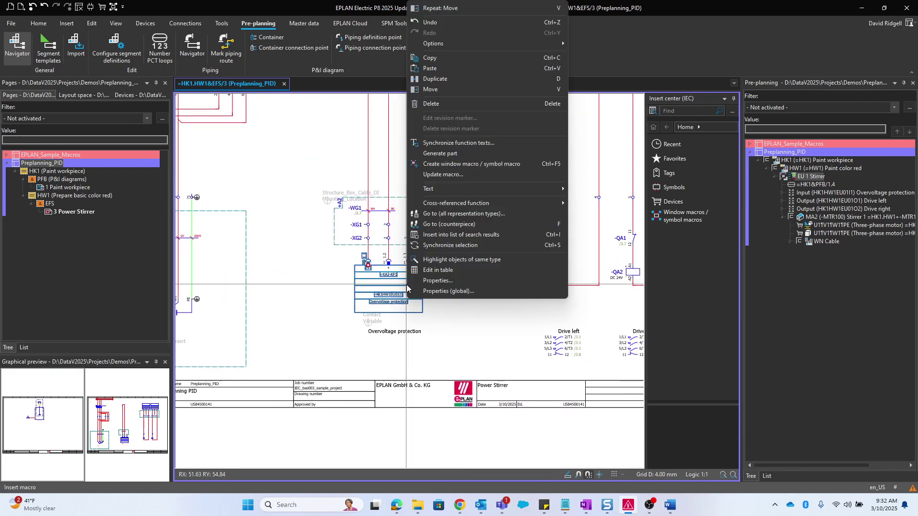
right_click(406, 285)
left_click(451, 245)
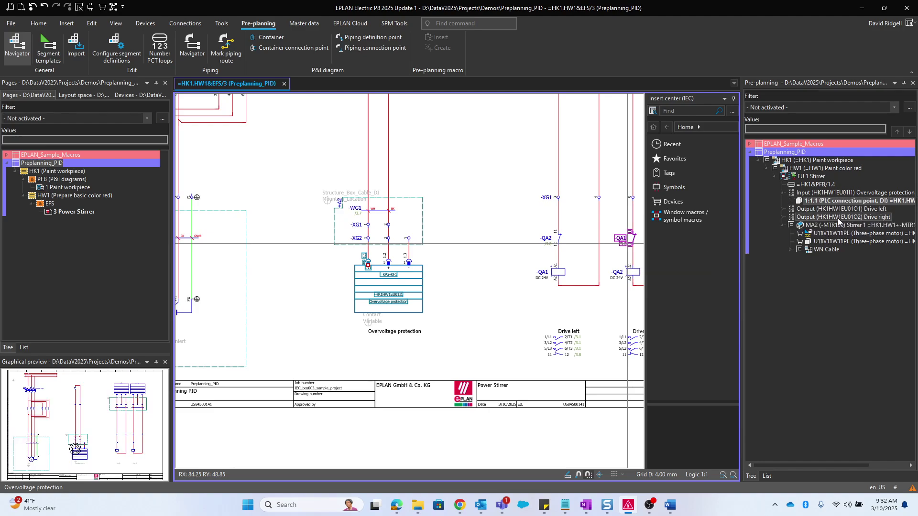
left_click(823, 202)
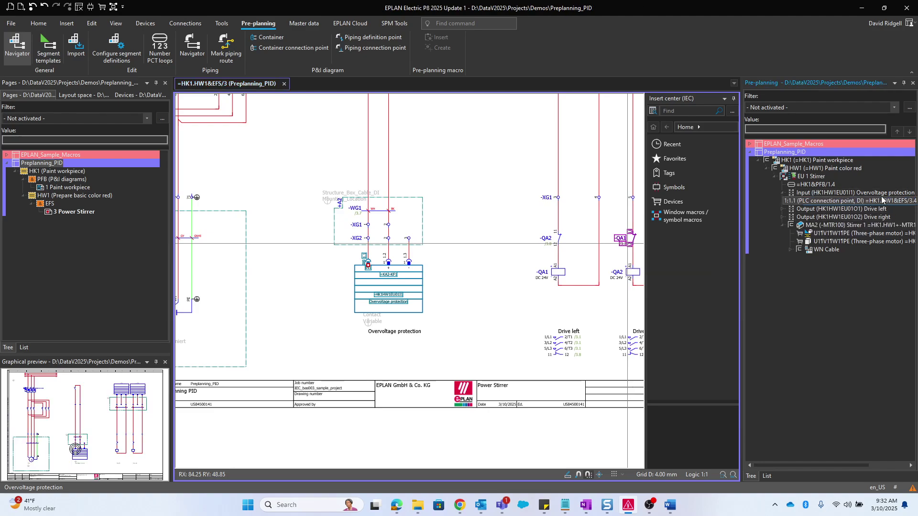
right_click(811, 176)
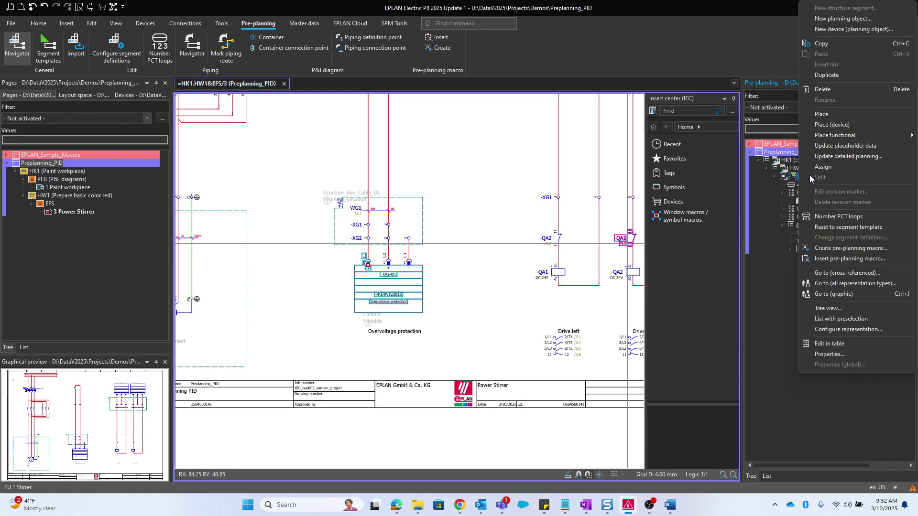
left_click(816, 354)
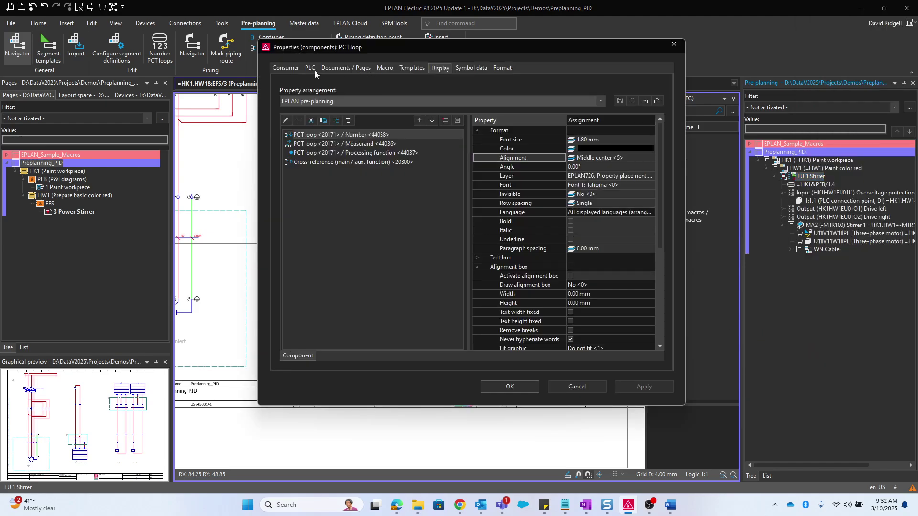
Review the PLC symbolic addresses I1, O1 and O2, then confirm with OK.
left_click(313, 70)
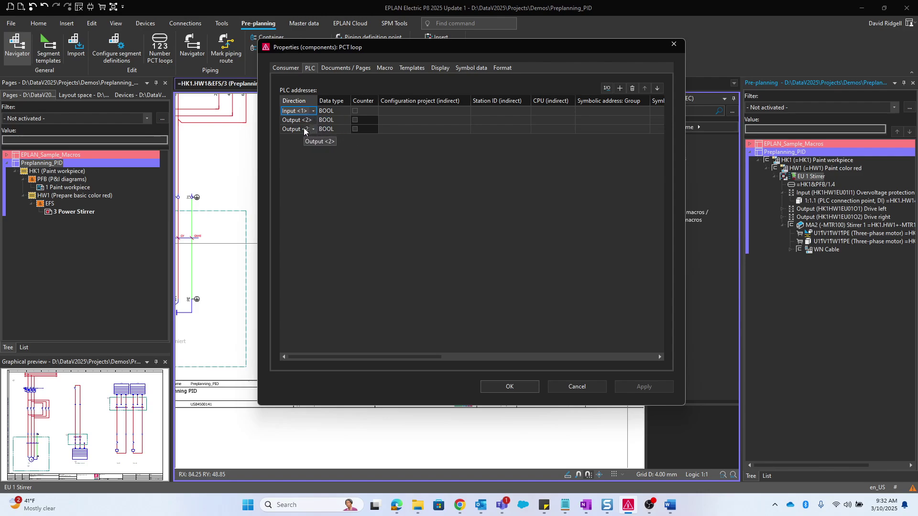
left_click_drag(402, 357, 582, 356)
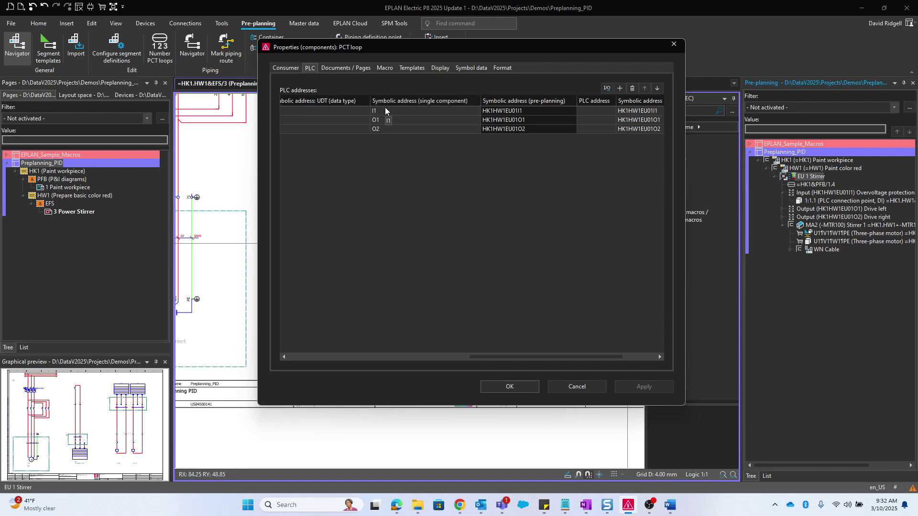
left_click(388, 119)
left_click(388, 129)
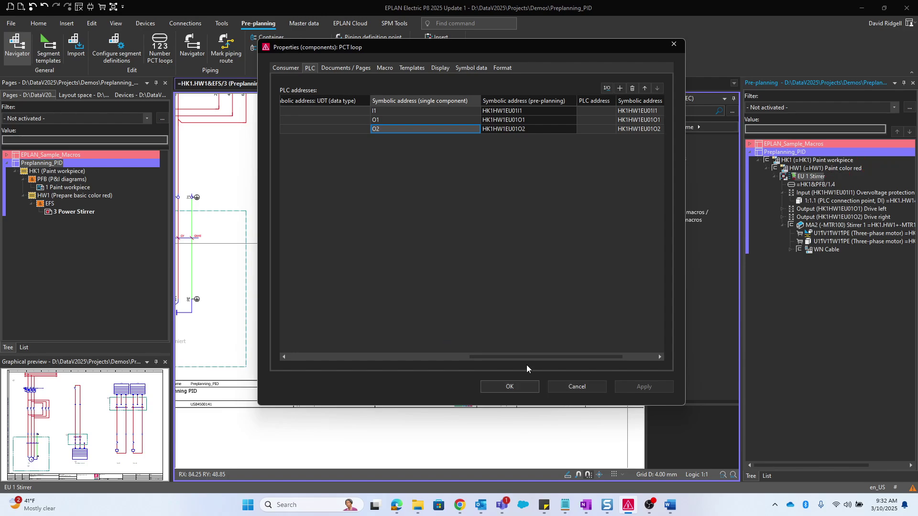
left_click(528, 386)
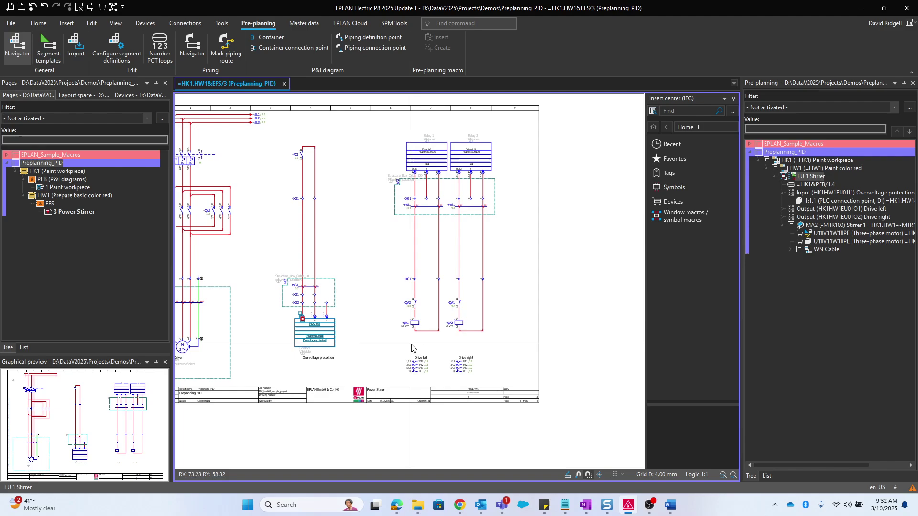
Select the HK1 - F40_005 - PCT loop overview report template.
left_click(221, 23)
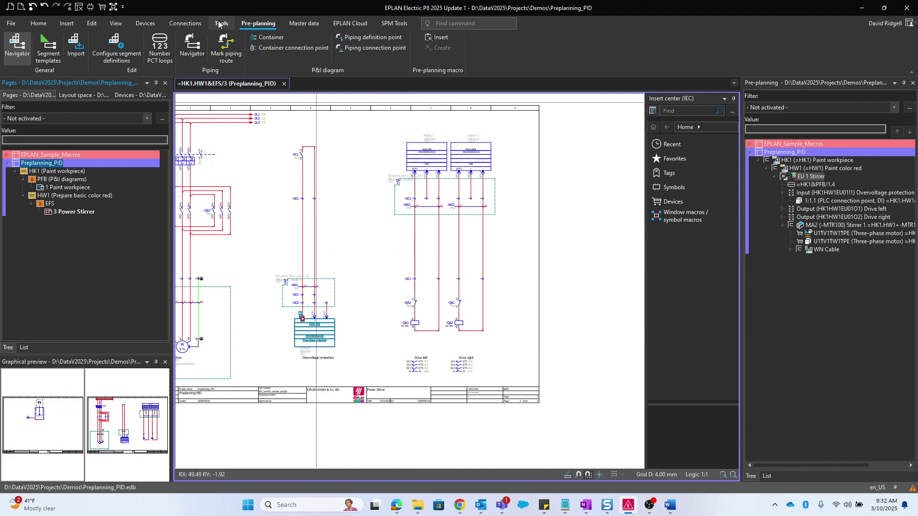
left_click(113, 40)
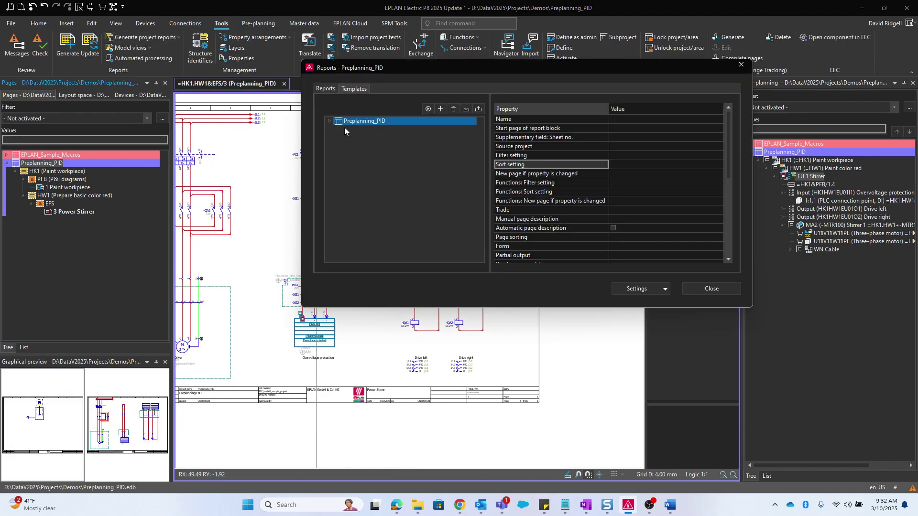
left_click(329, 121)
scroll(359, 156, "down", 3)
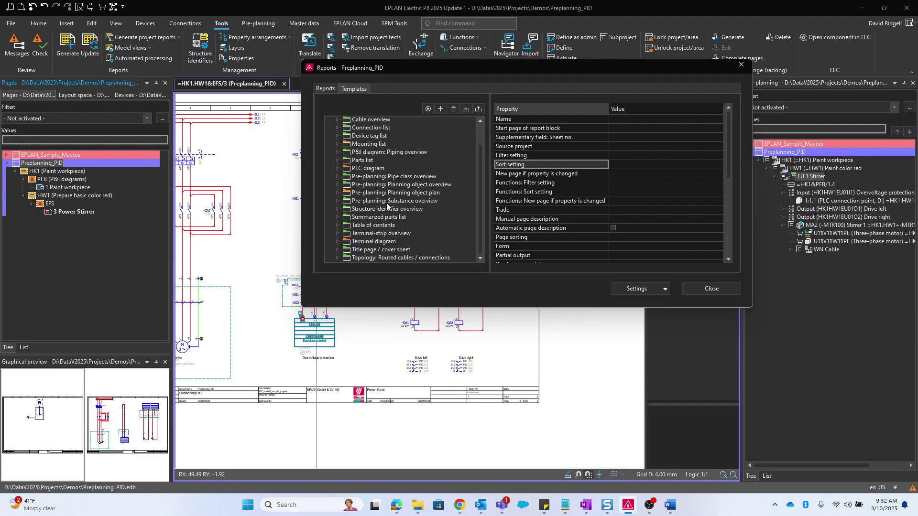
left_click(337, 185)
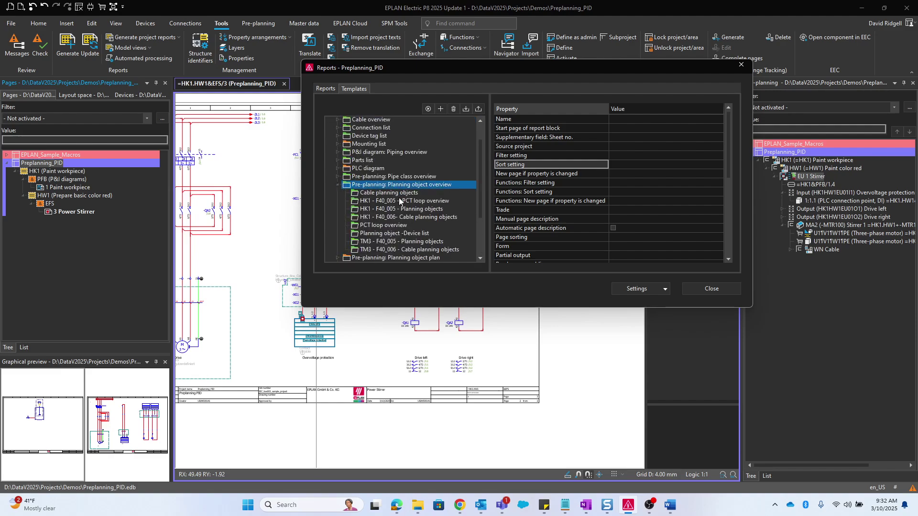
left_click(433, 203)
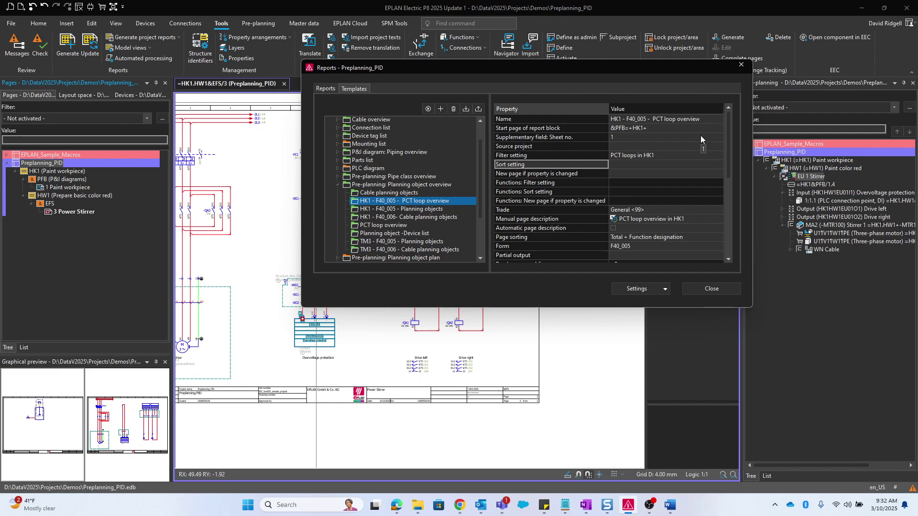
Set the report's start page to =+&PFB.
left_click(565, 129)
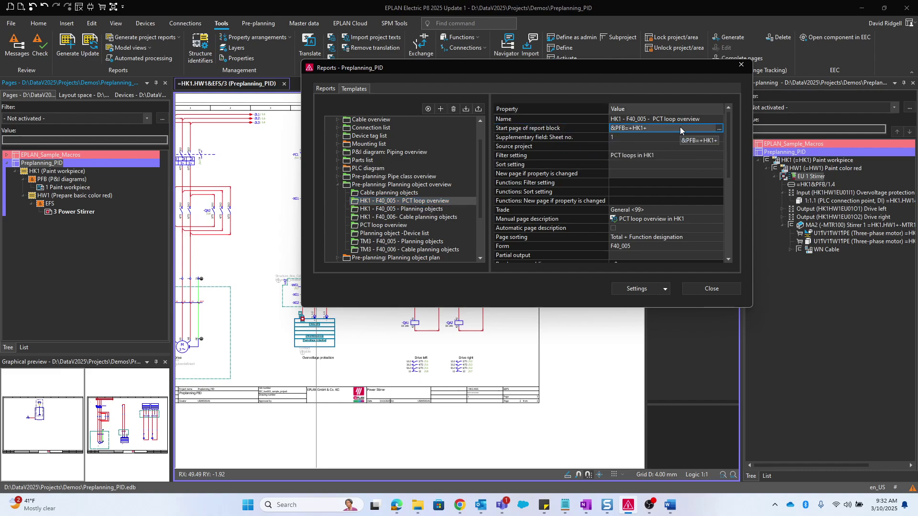
left_click(719, 129)
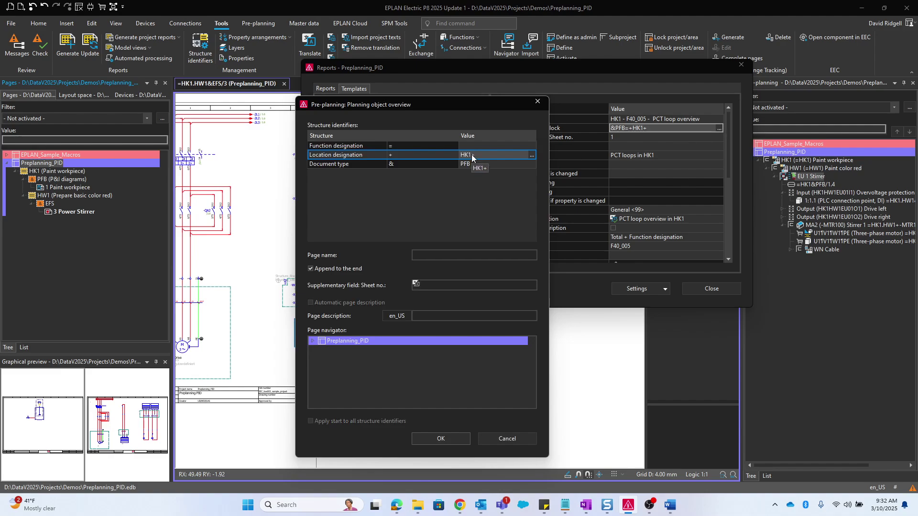
left_click(474, 155)
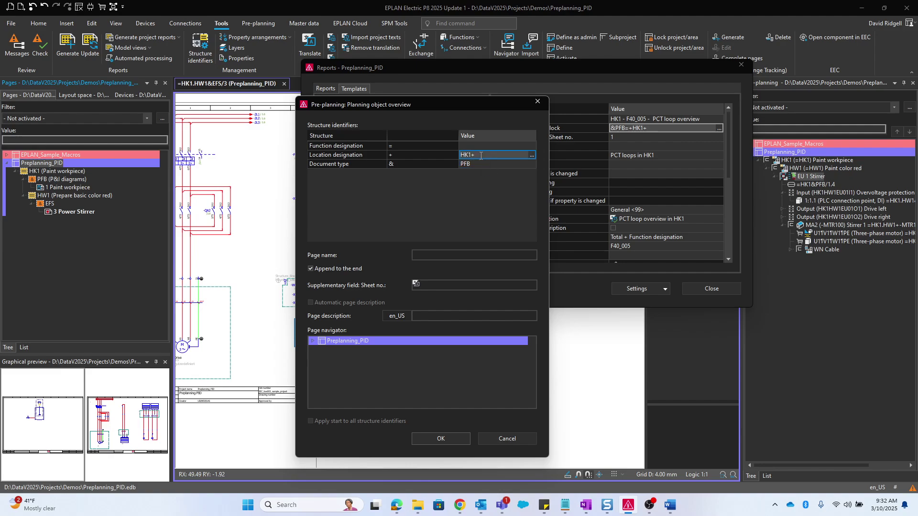
left_click(449, 439)
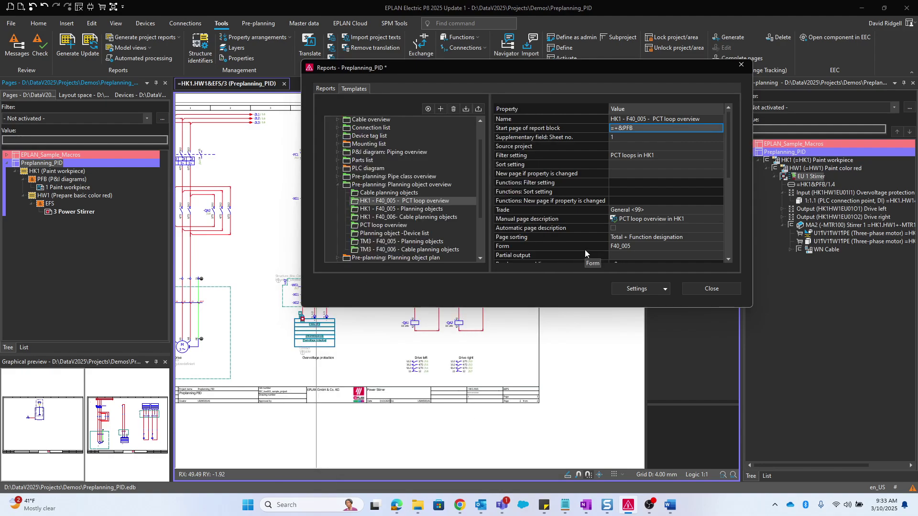
Set the report's page sorting to Function designation.
left_click(660, 238)
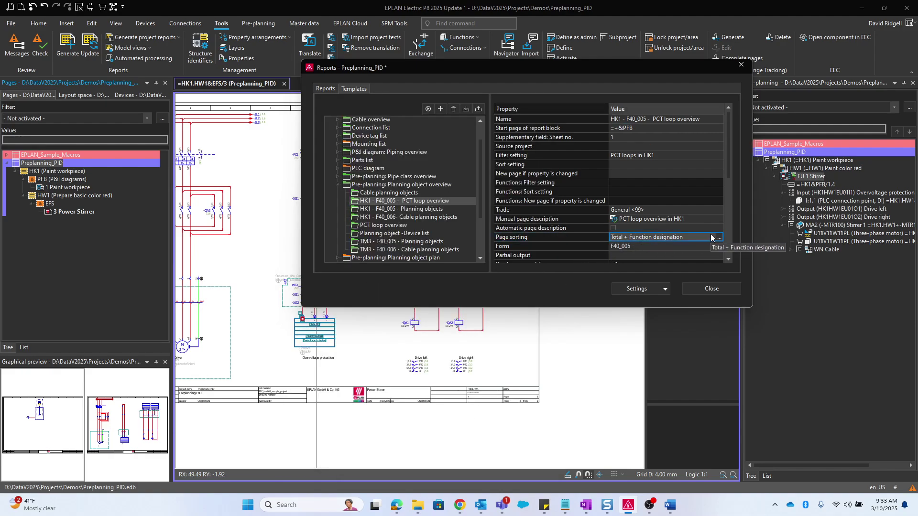
left_click(718, 237)
left_click(458, 192)
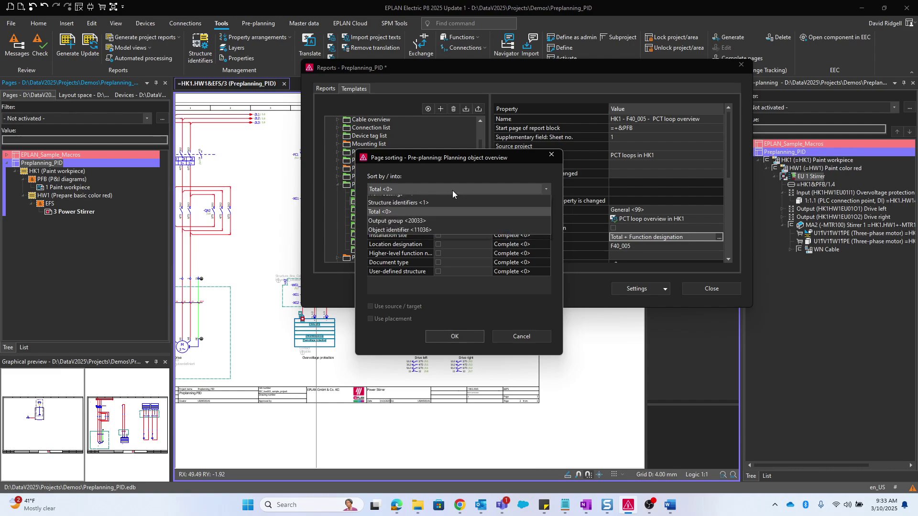
left_click(437, 212)
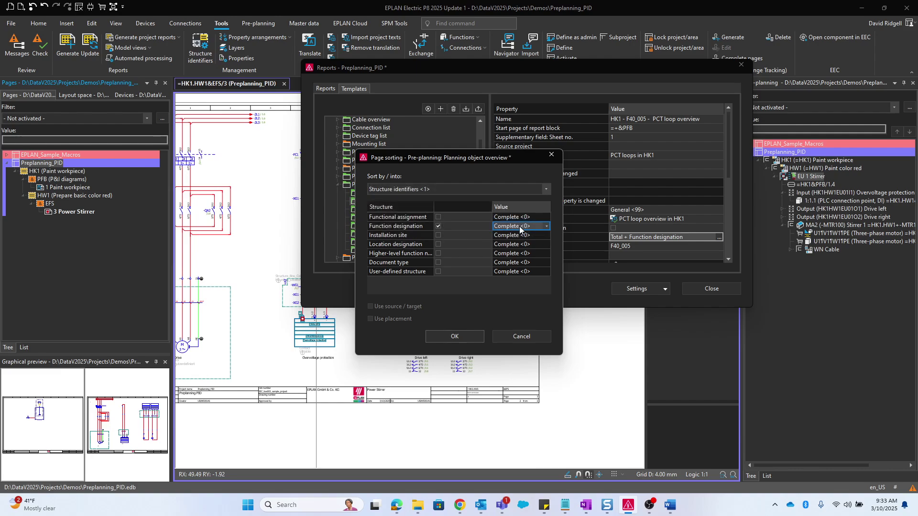
left_click(455, 337)
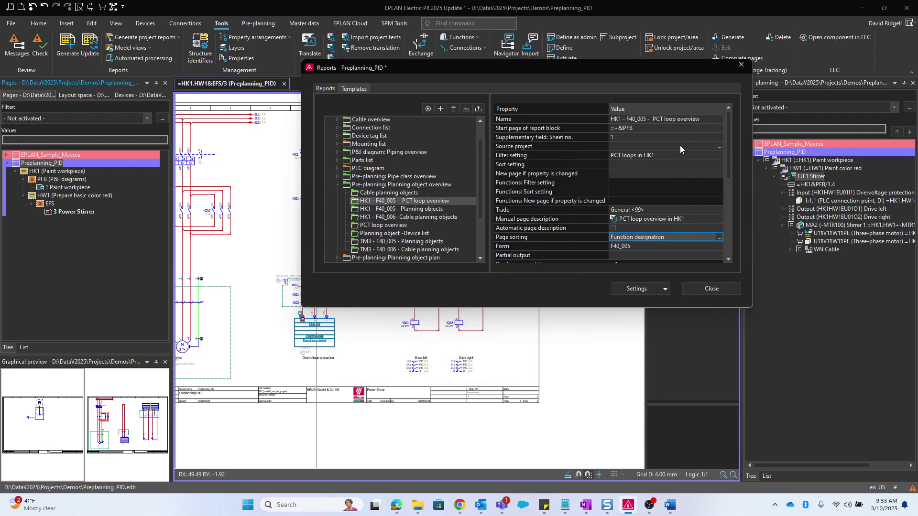
Keep the HK1 PCT loop filter unchanged and generate the PCT loop overview report.
left_click(719, 156)
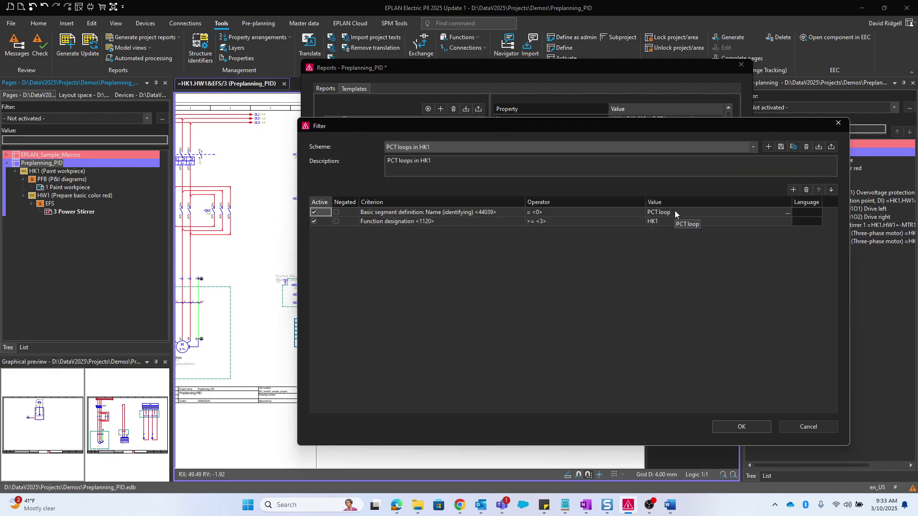
left_click(675, 212)
left_click(787, 212)
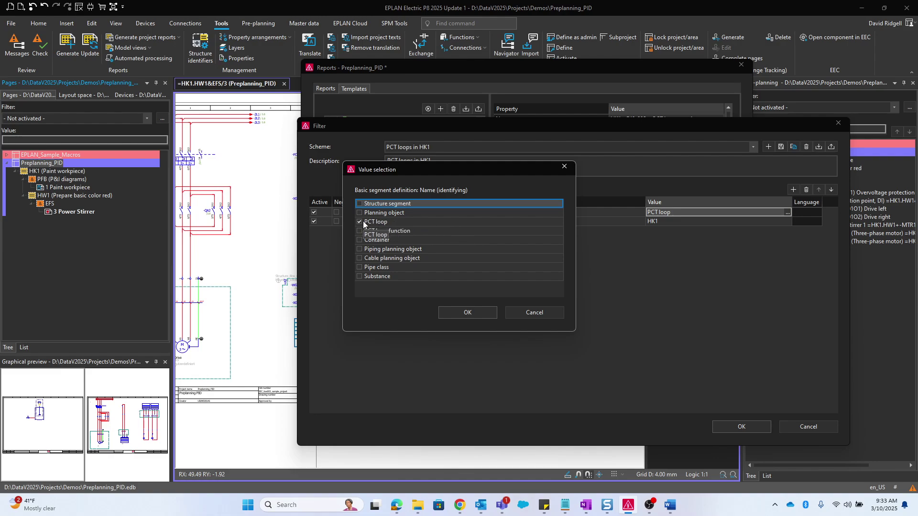
left_click(534, 317)
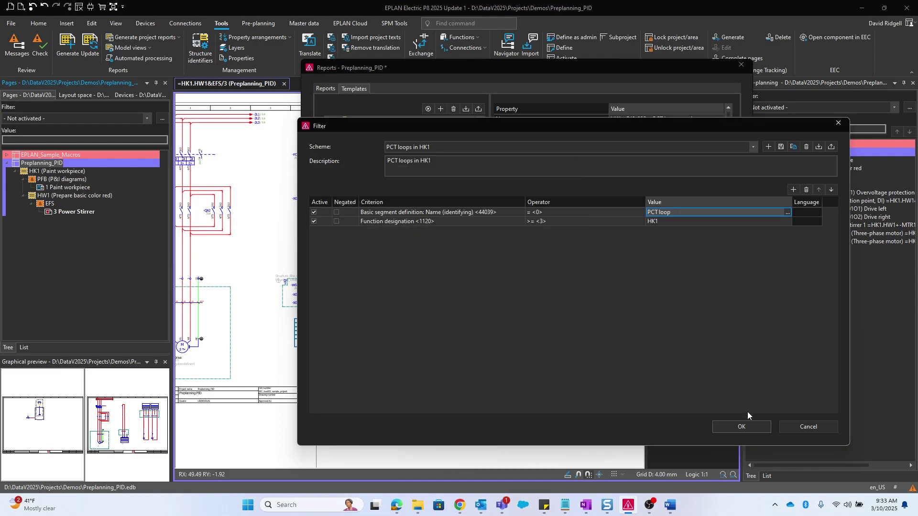
left_click(792, 426)
left_click(427, 109)
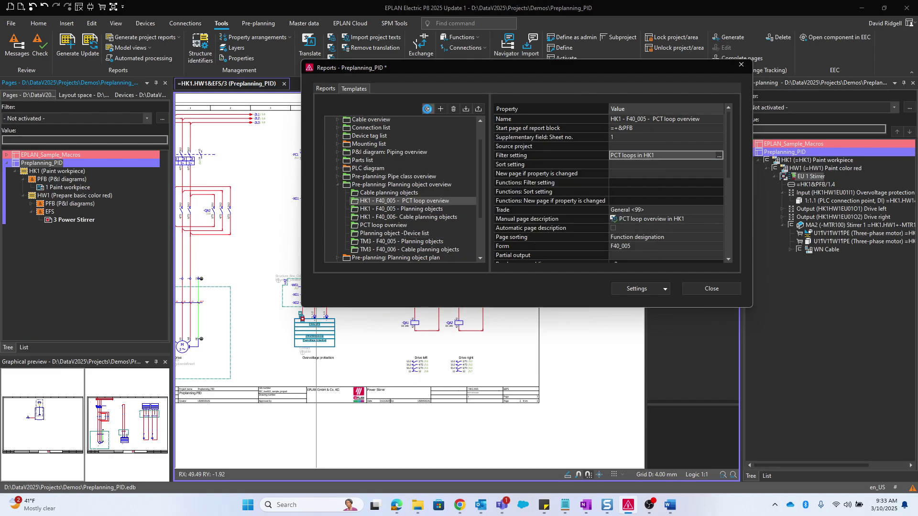
Open report page '1 PCT loop overview in HK1' under HW1 > PFB, listing EU 1 Stirrer.
left_click(698, 289)
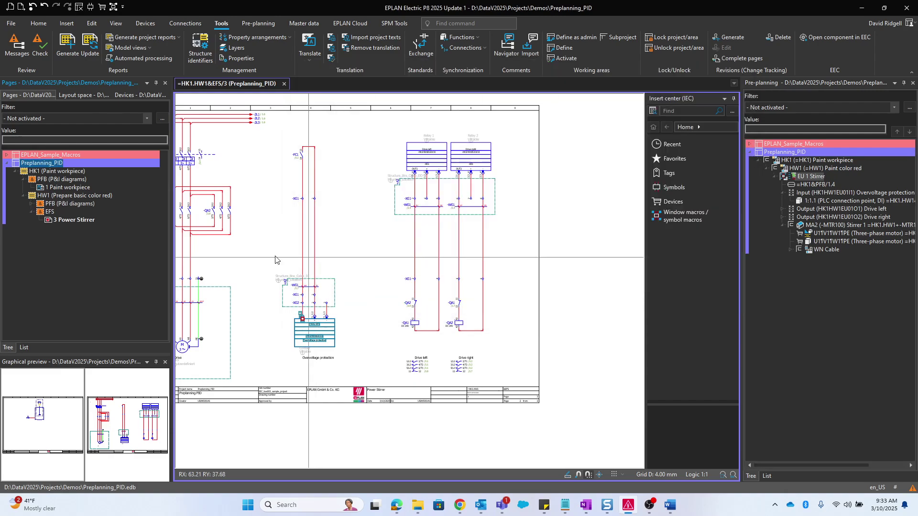
left_click(32, 204)
double_click(52, 211)
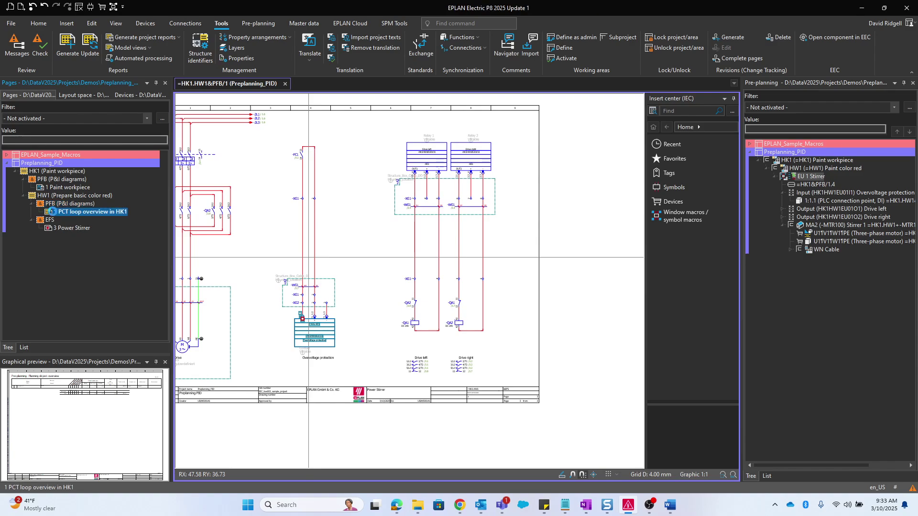
scroll(334, 185, "up", 5)
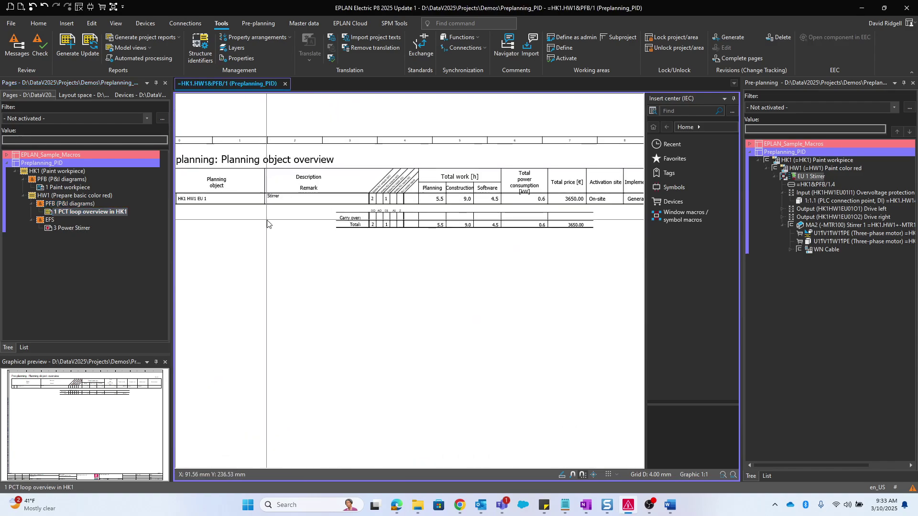
scroll(348, 234, "down", 2)
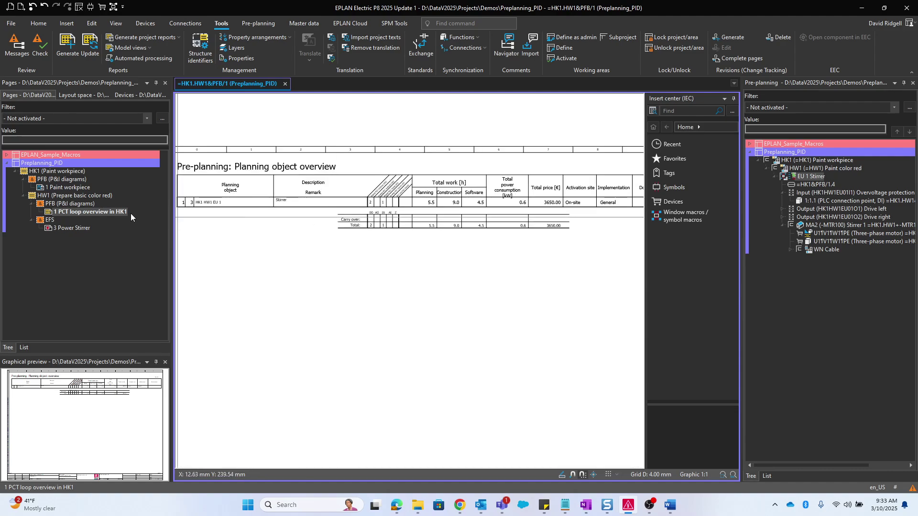
Select the HK1 - F40_005 - Planning objects template and set its start page to =+&PFB.
left_click(66, 45)
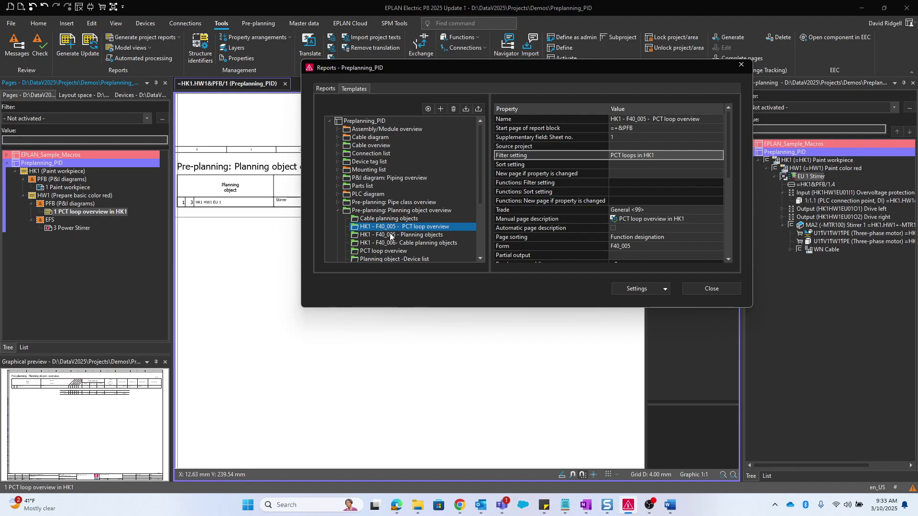
left_click(390, 235)
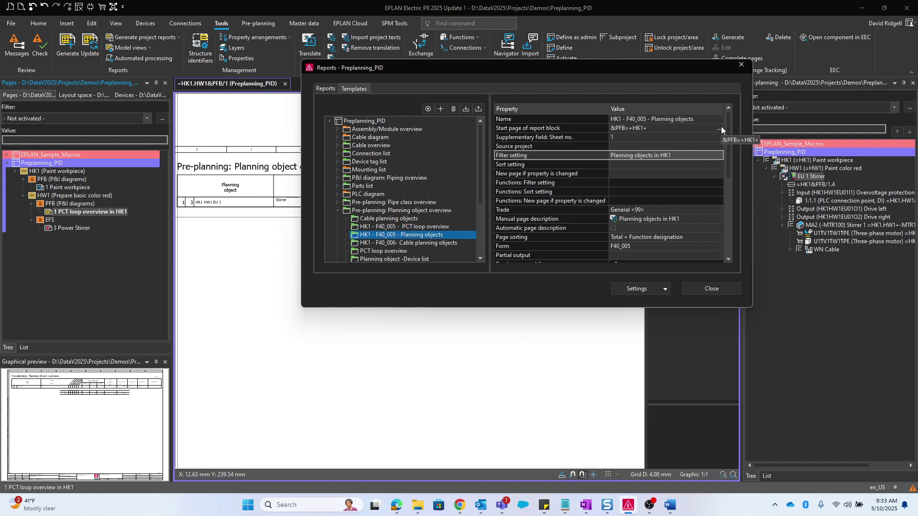
left_click(720, 128)
left_click(504, 156)
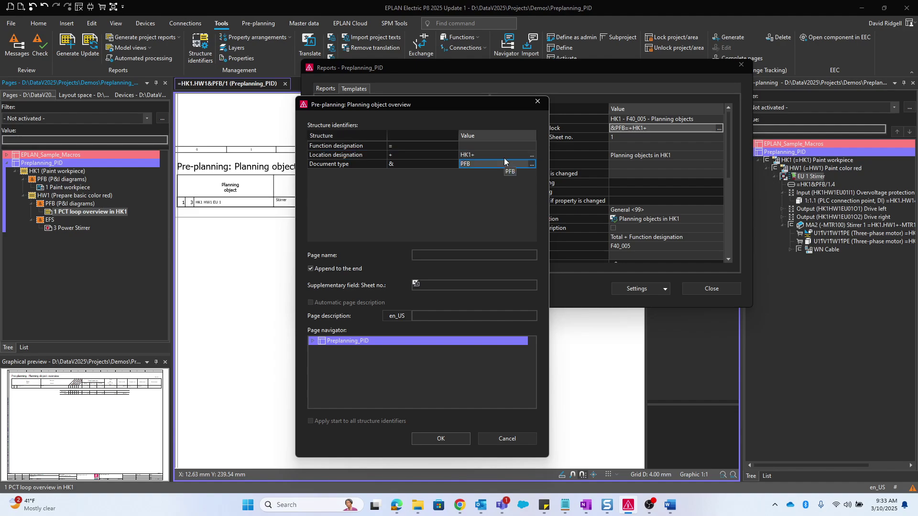
key("Delete")
left_click(441, 438)
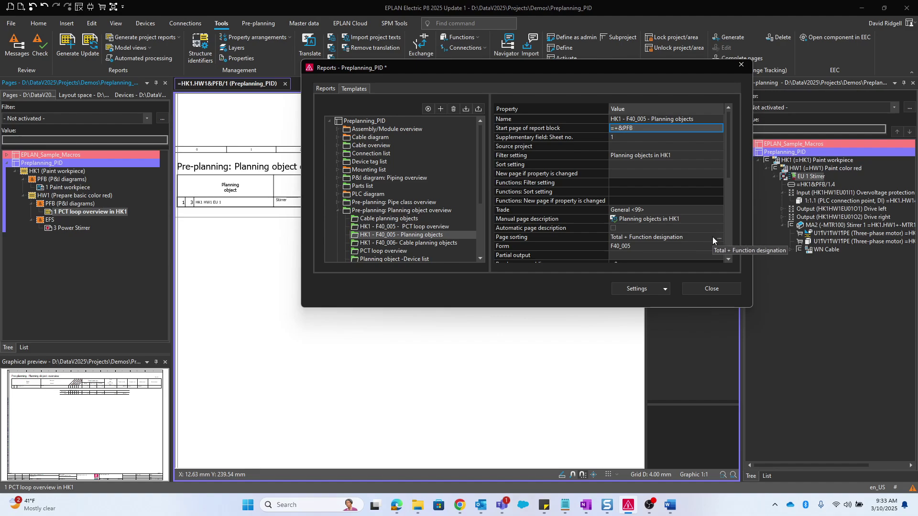
Set the Planning objects report's page sorting to Function designation.
left_click(720, 237)
left_click(396, 190)
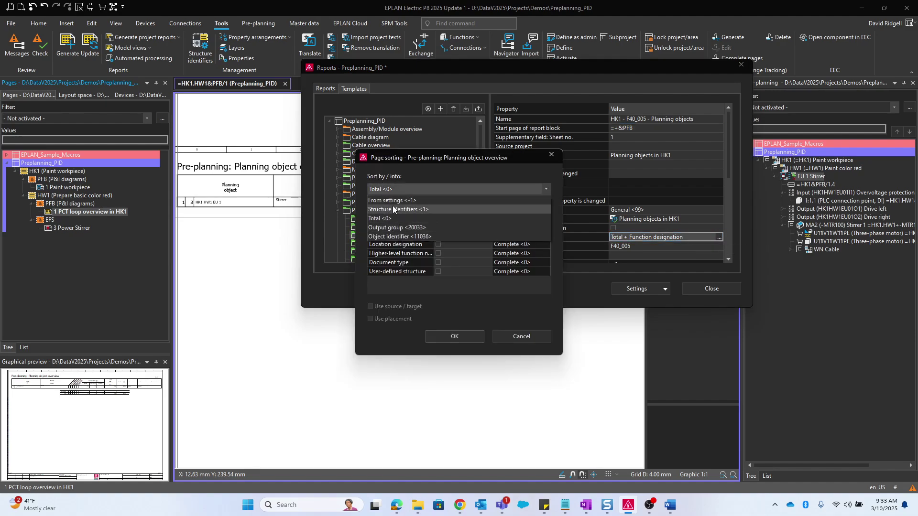
left_click(397, 210)
left_click(438, 226)
left_click(454, 336)
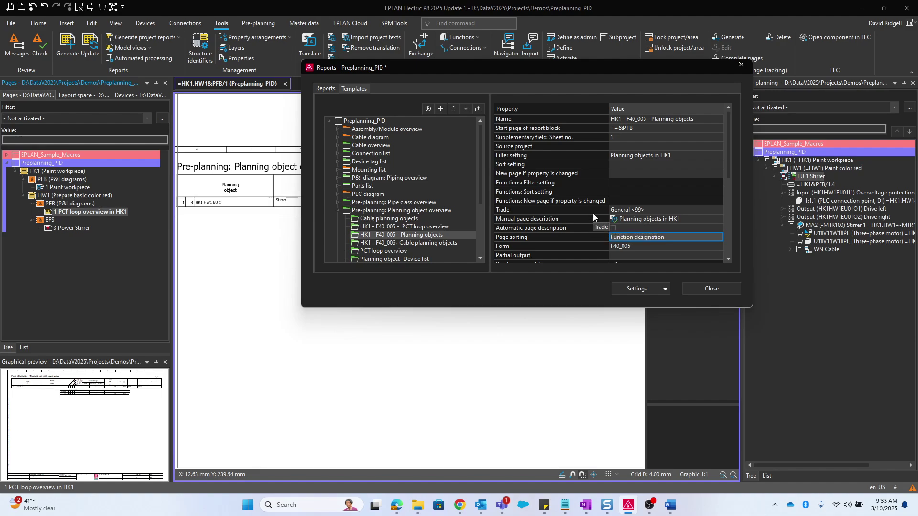
Keep the Planning objects in HK1 filter and generate the report page.
left_click(717, 156)
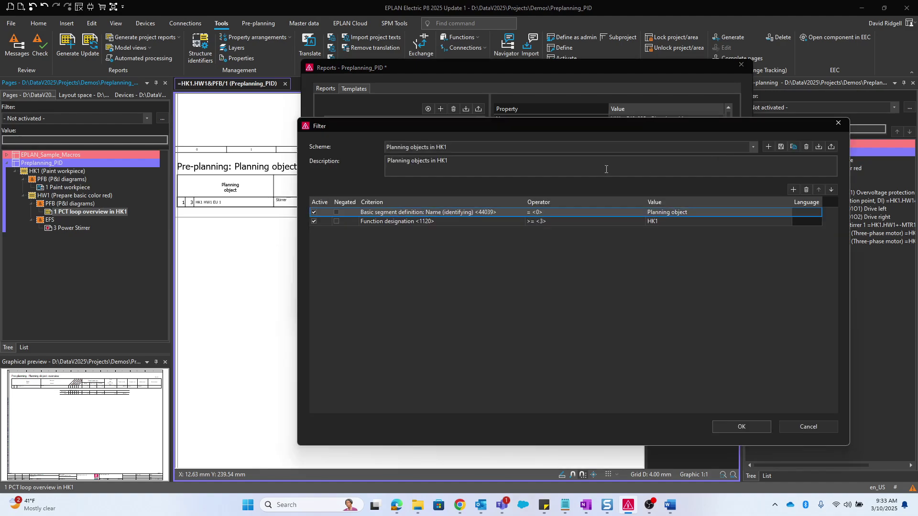
left_click(808, 427)
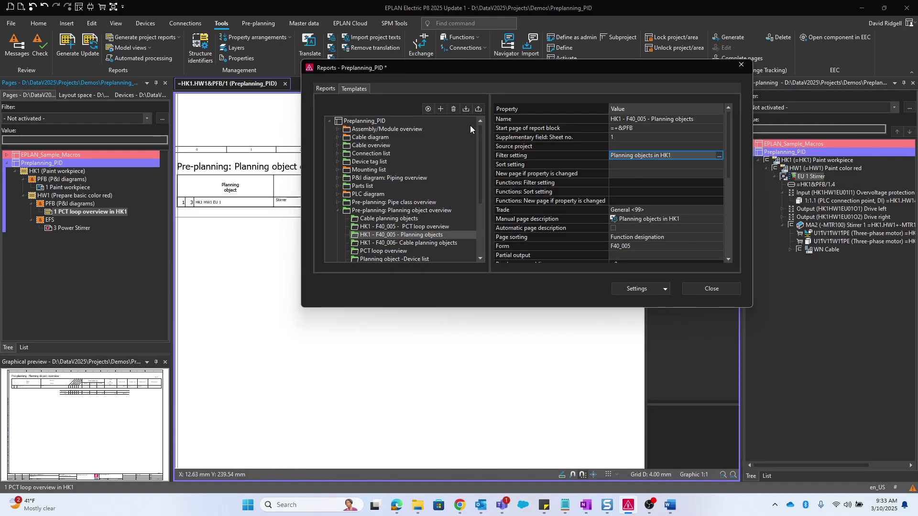
left_click(427, 108)
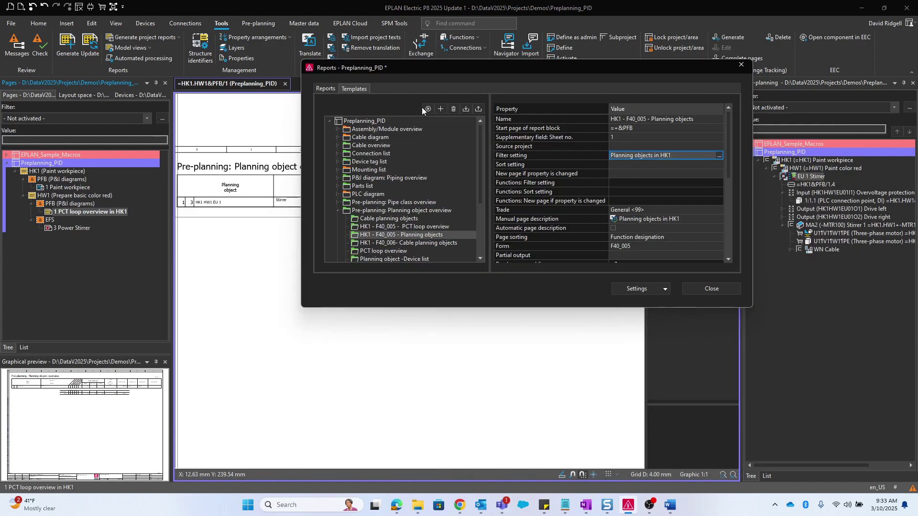
left_click(718, 289)
Review page 2 Planning objects in HK1, listing MA2, alongside page 1 PCT loop overview.
left_click(105, 221)
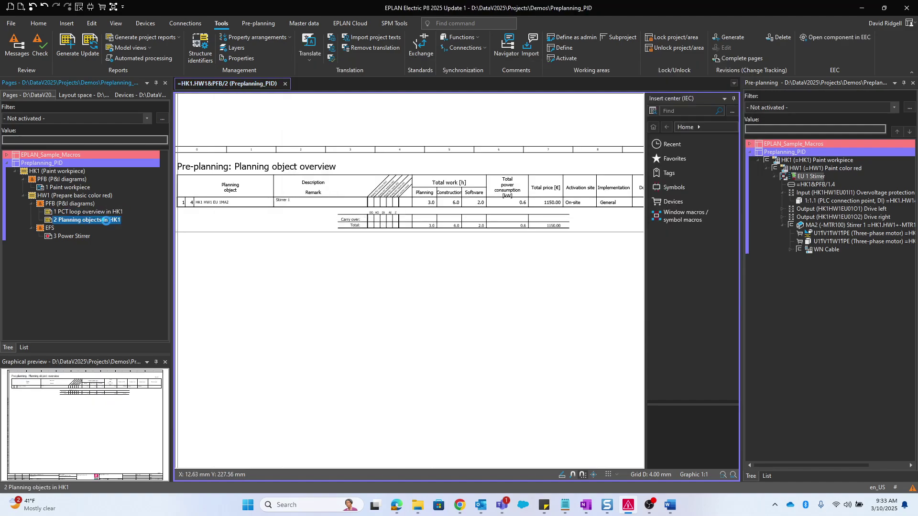
left_click(844, 226)
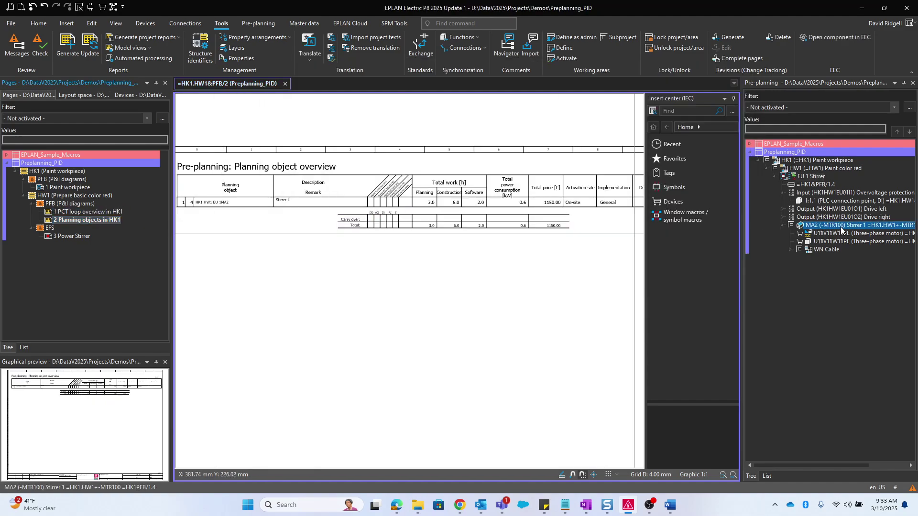
left_click(48, 213)
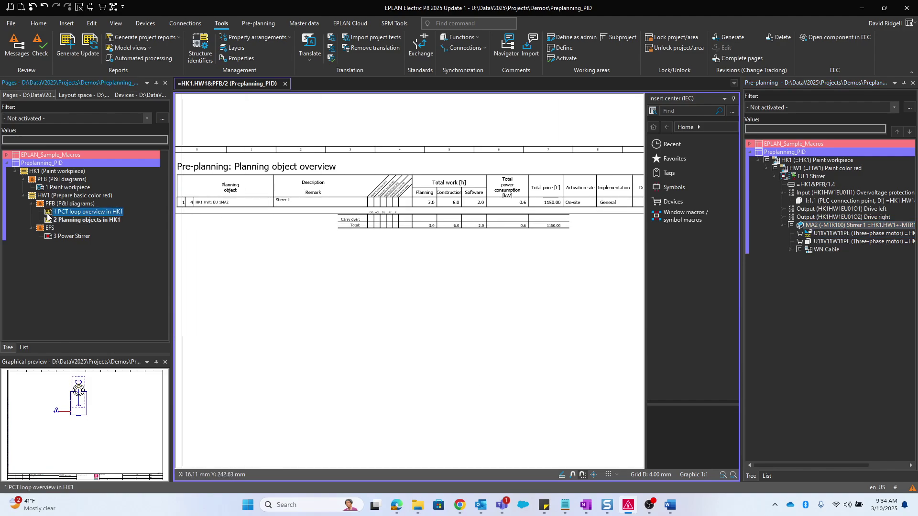
left_click(67, 45)
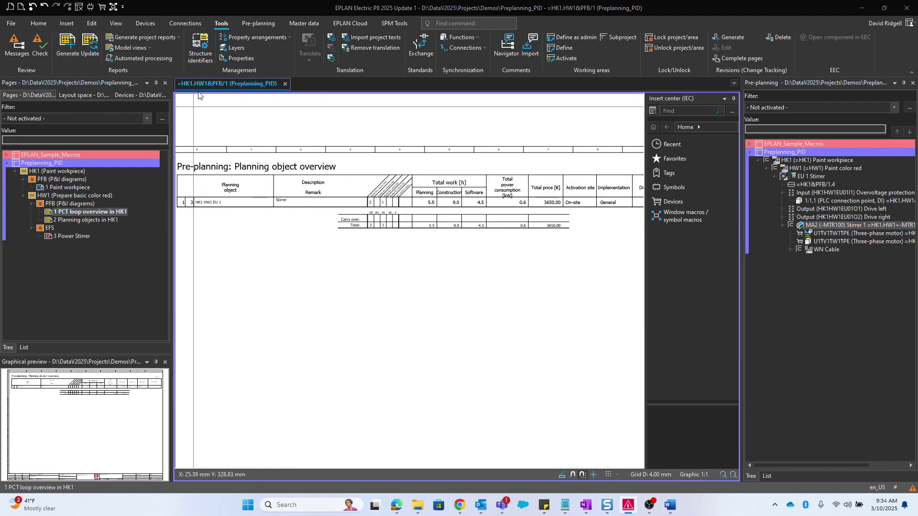
Select the Loops report template under Planning object plan.
scroll(373, 239, "down", 1)
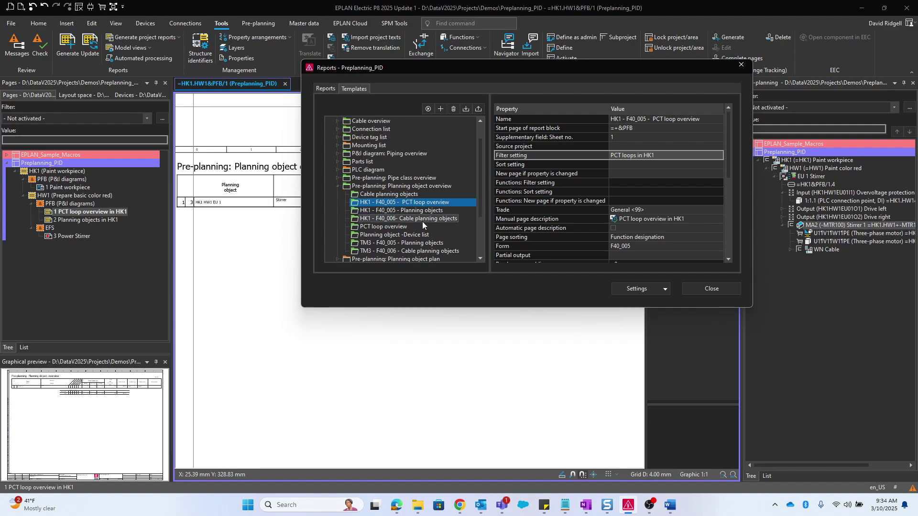
scroll(354, 193, "down", 1)
left_click(338, 162)
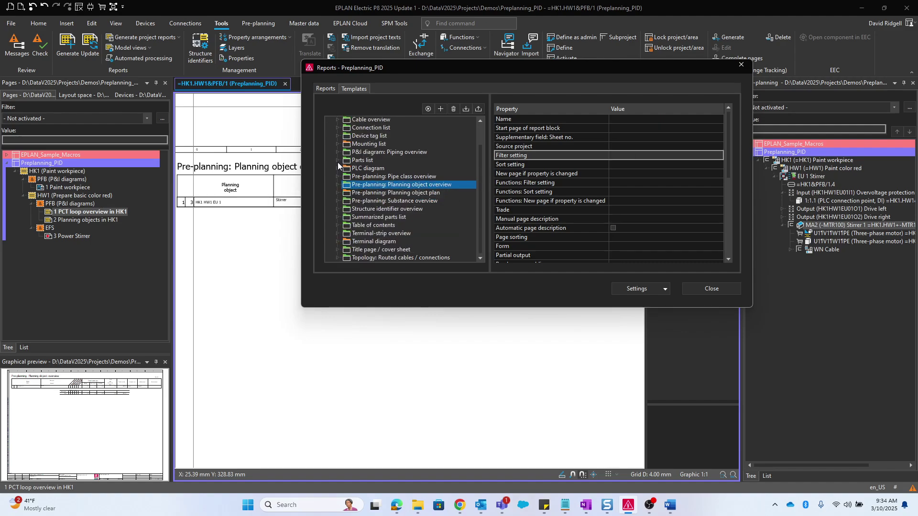
left_click(338, 192)
left_click(370, 201)
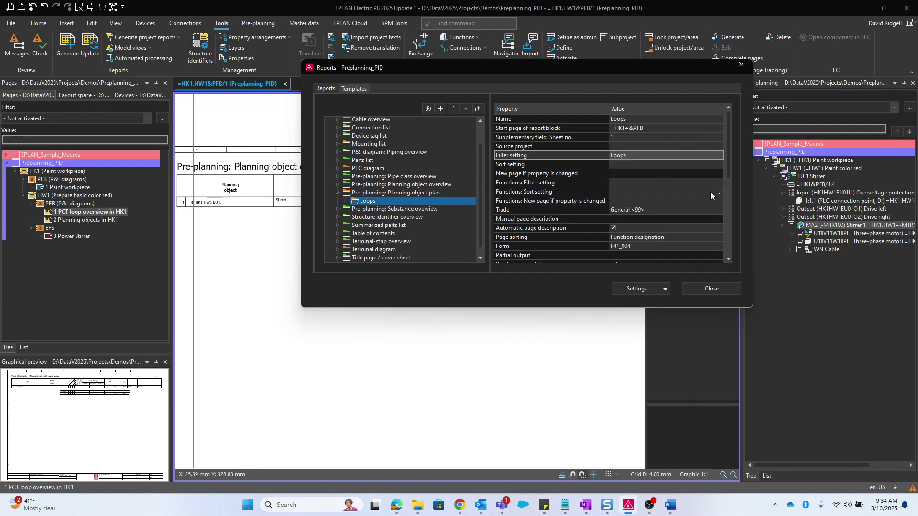
Set the Loops filter scheme to PCT loops and generate page 3 HK1 HW1 EU 1.
left_click(719, 156)
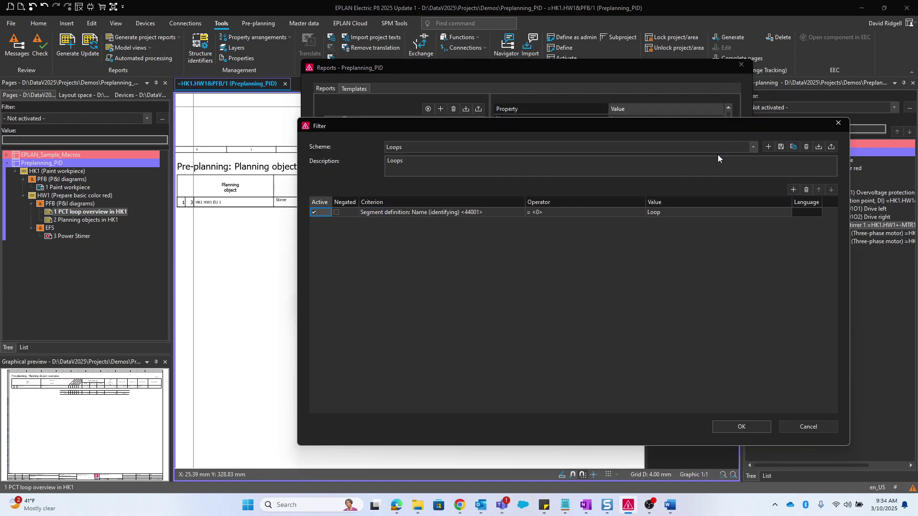
left_click(715, 212)
left_click(661, 145)
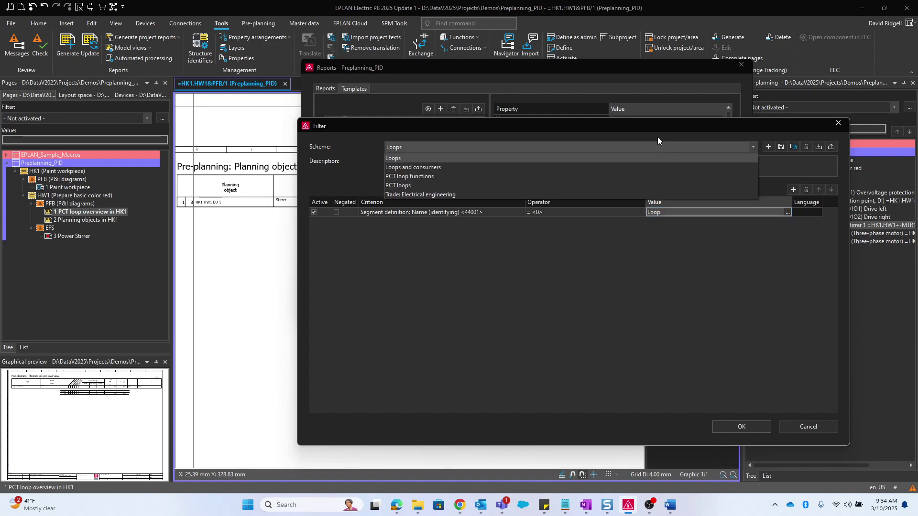
left_click(425, 185)
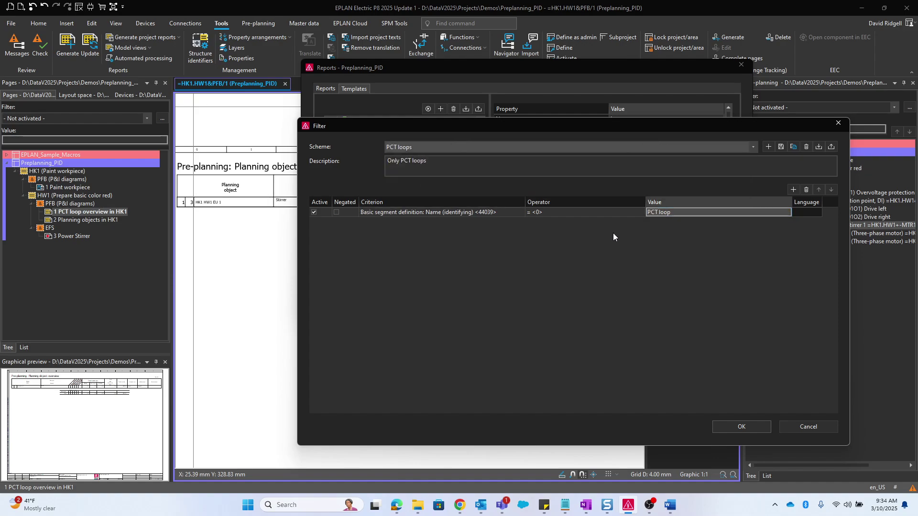
left_click(785, 214)
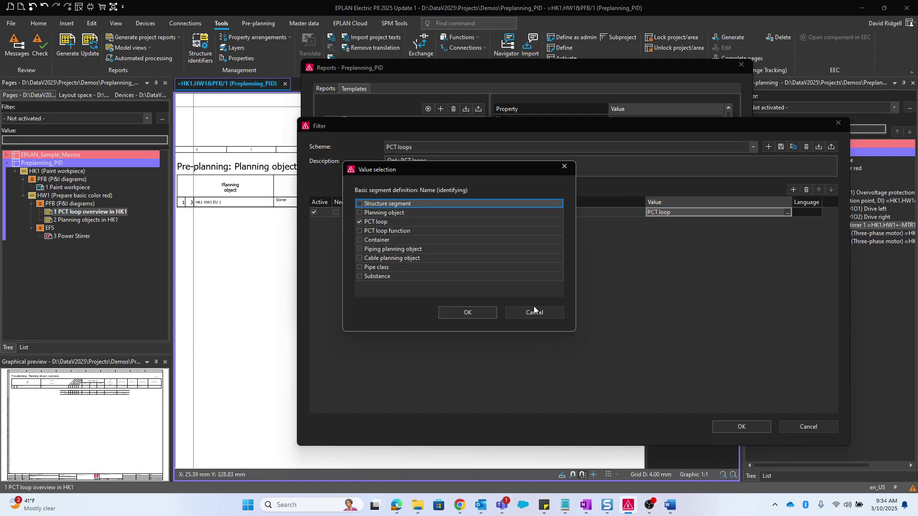
left_click(555, 315)
left_click(732, 428)
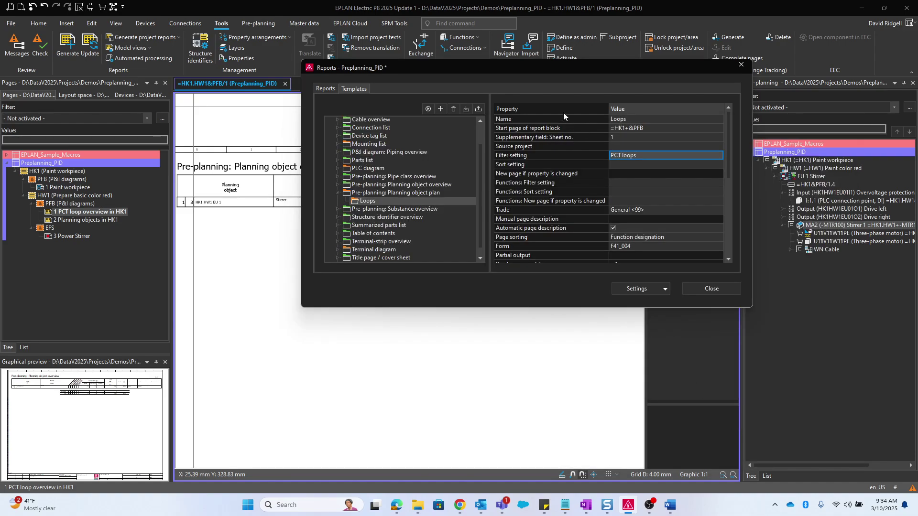
left_click(427, 109)
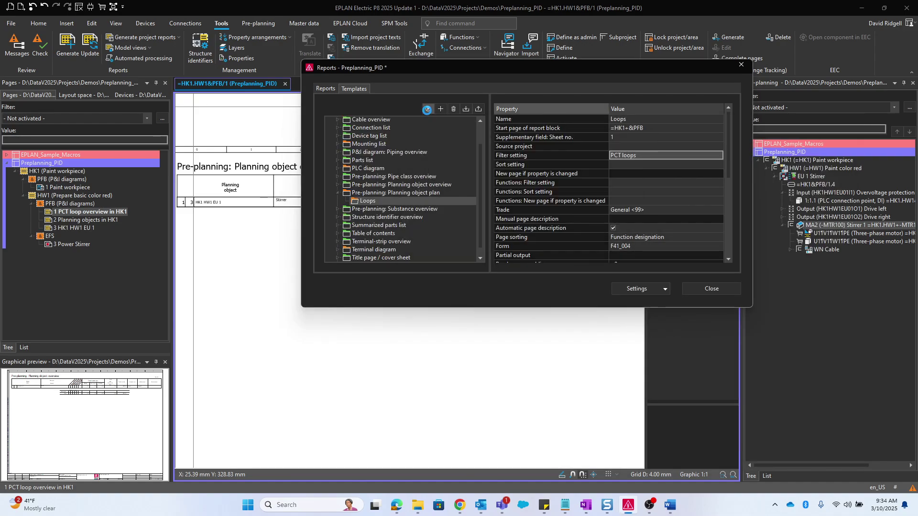
left_click(711, 288)
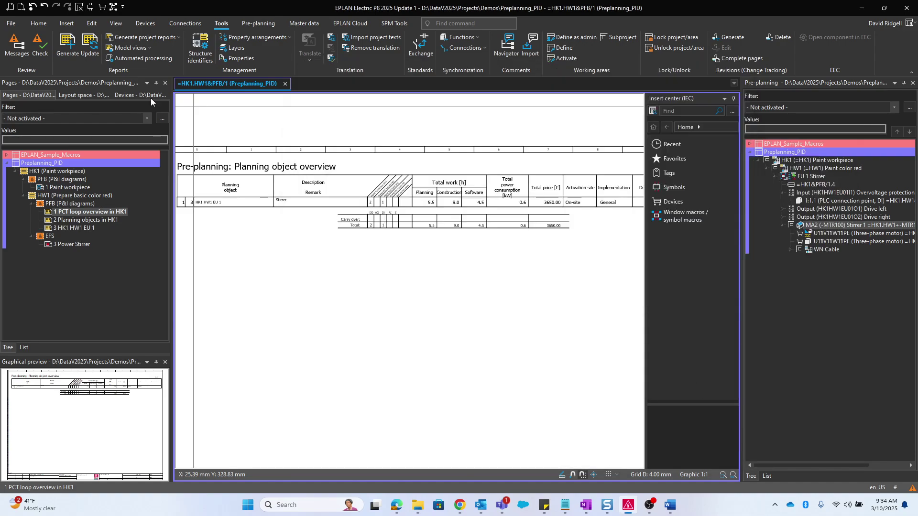
Inspect the PCT loop data sheet on page 3 HK1 HW1 EU 1, then return to 1 Paint workpiece.
left_click(71, 228)
double_click(71, 228)
scroll(515, 311, "up", 5)
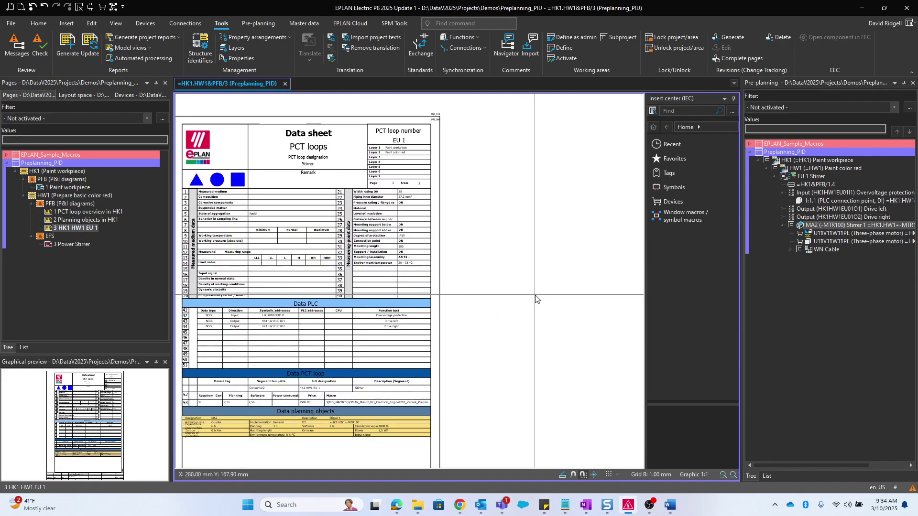
middle_click_drag(517, 304, 471, 308)
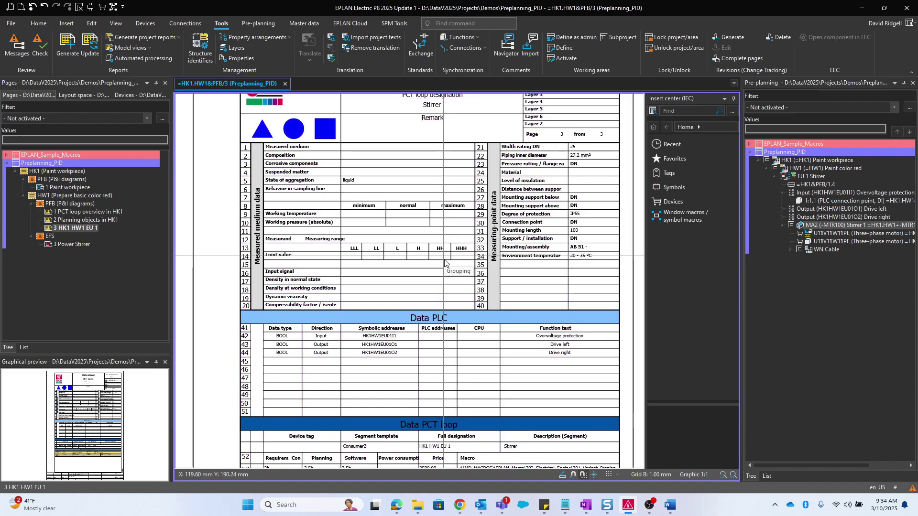
scroll(472, 309, "up", 1)
left_click(472, 309)
scroll(530, 265, "down", 1)
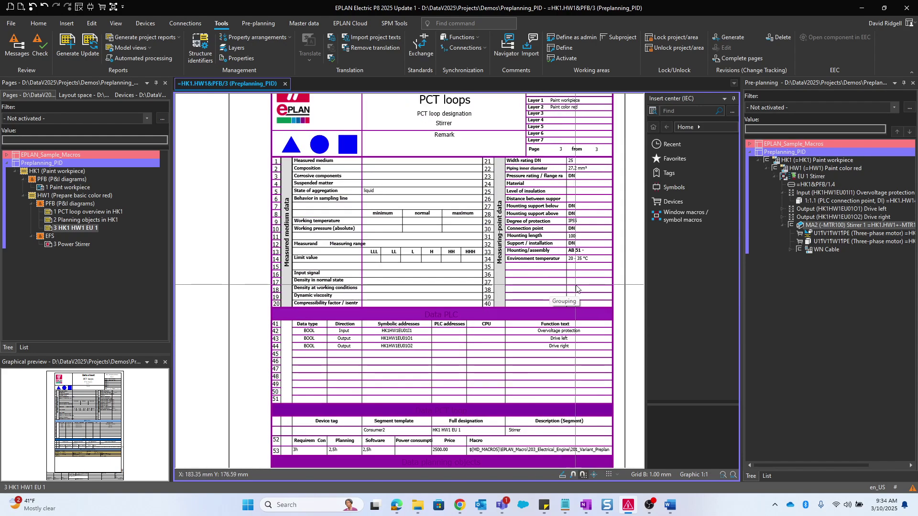
left_click(582, 372)
scroll(588, 378, "down", 1)
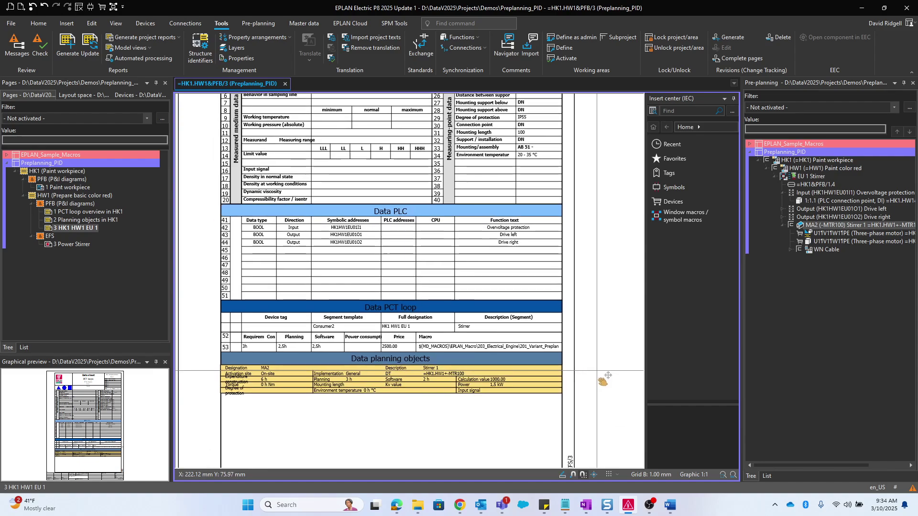
scroll(590, 311, "up", 2)
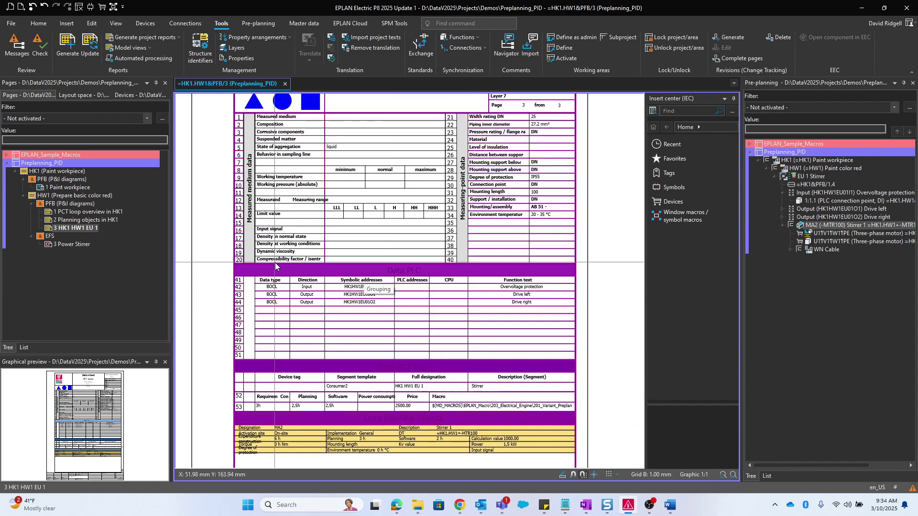
double_click(70, 187)
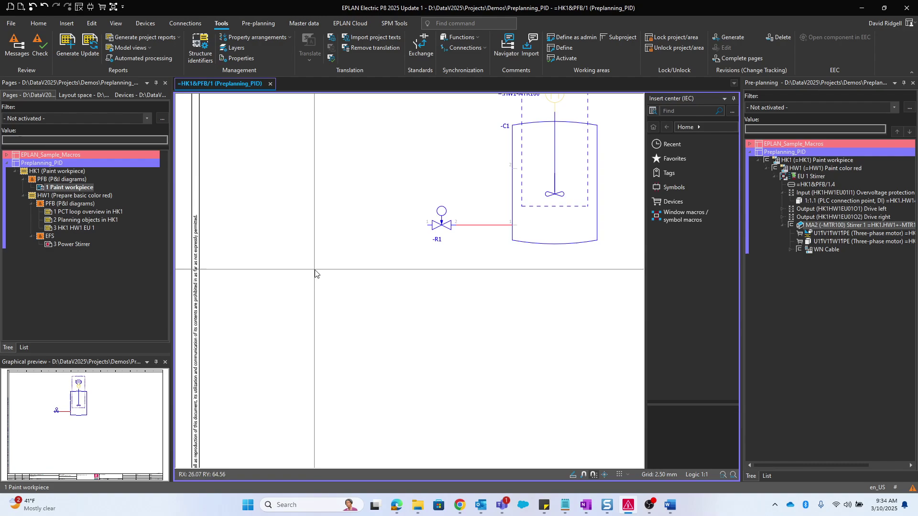
scroll(454, 254, "up", 2)
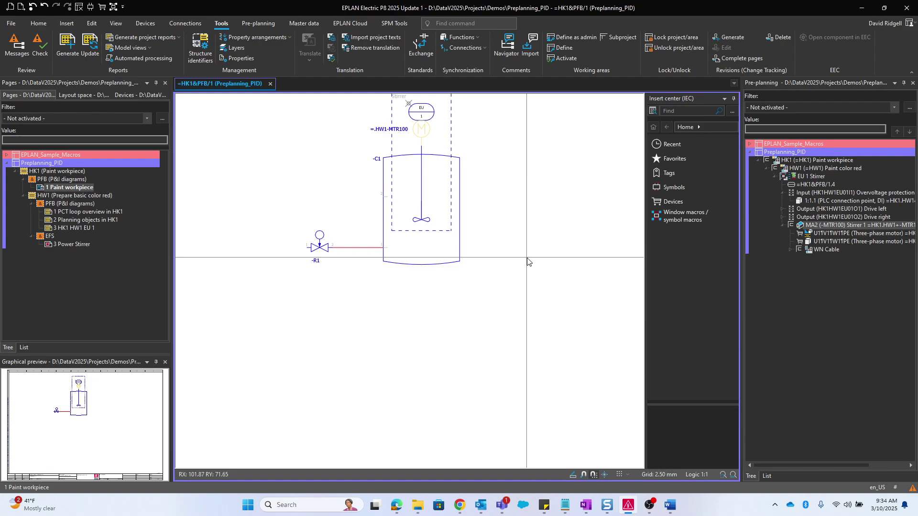
middle_click_drag(527, 260, 542, 239)
scroll(540, 215, "down", 1)
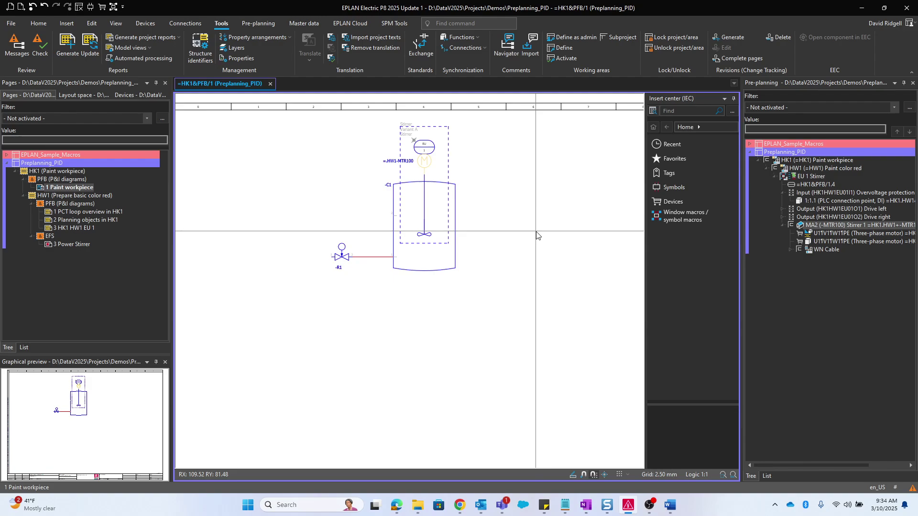